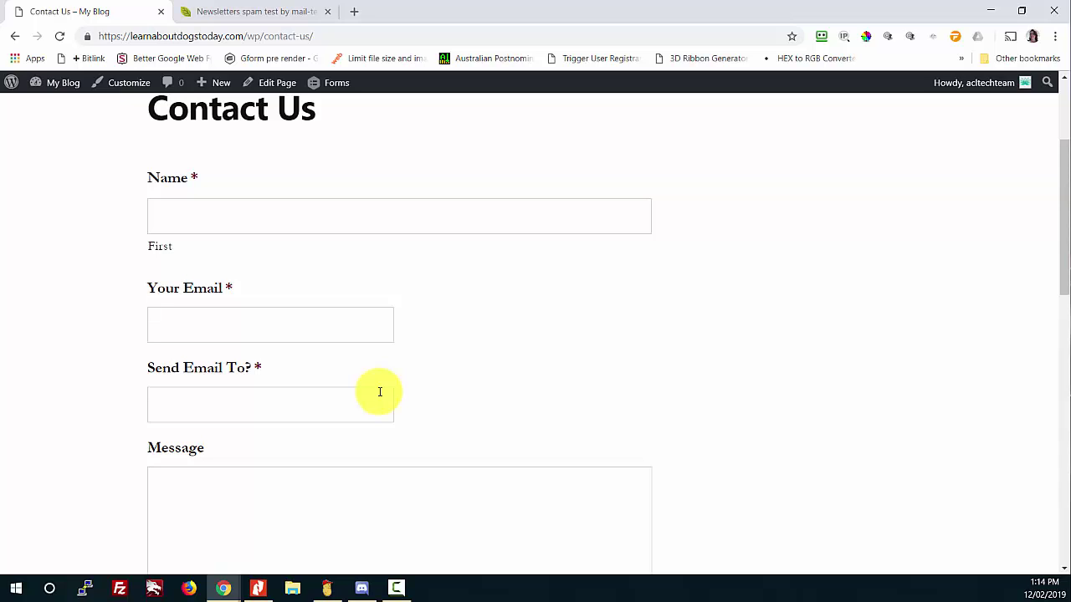
Step: Check the contact form's Send Email To field, then switch to the mail-tester.com page
drag(131, 365, 275, 383)
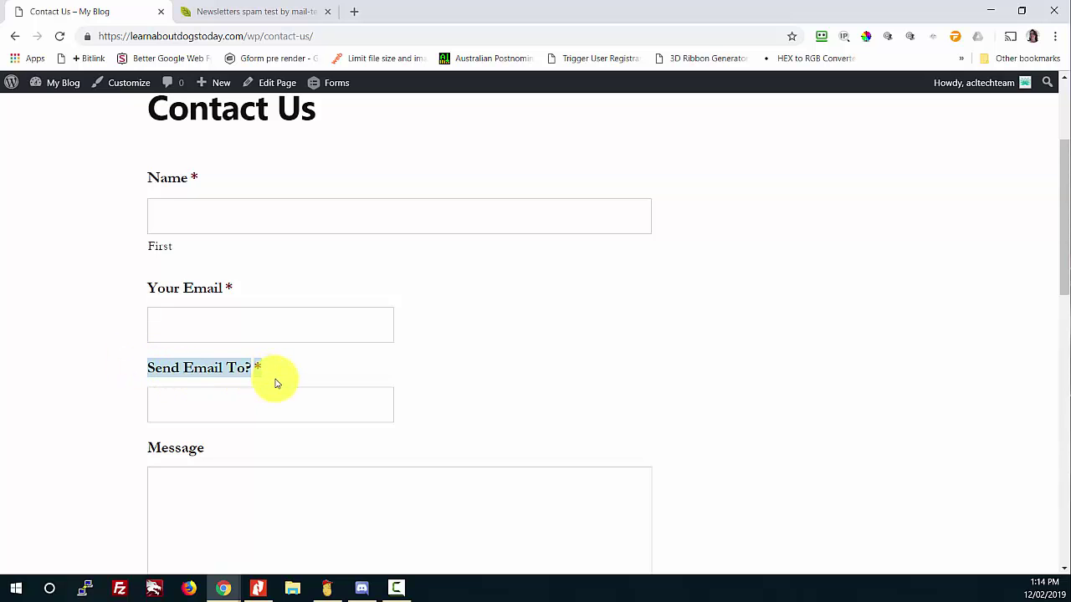
click(149, 403)
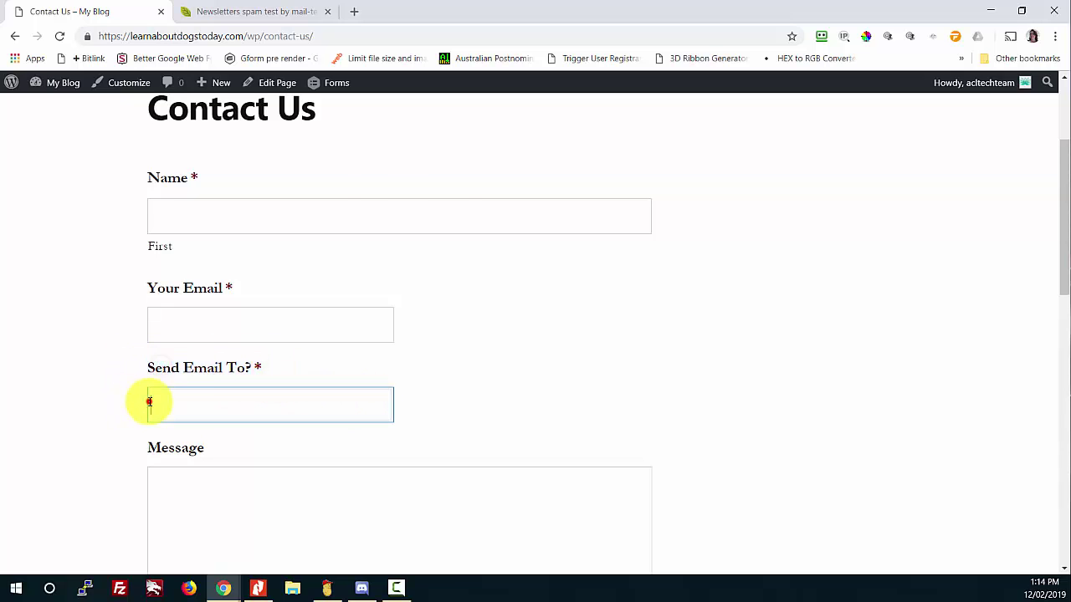
click(428, 418)
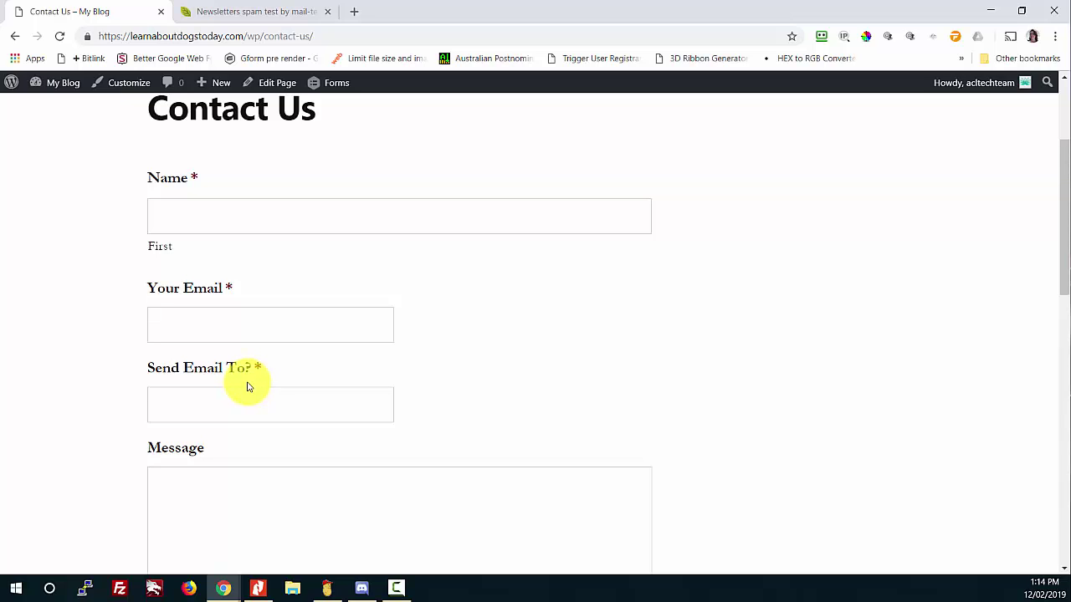
click(211, 12)
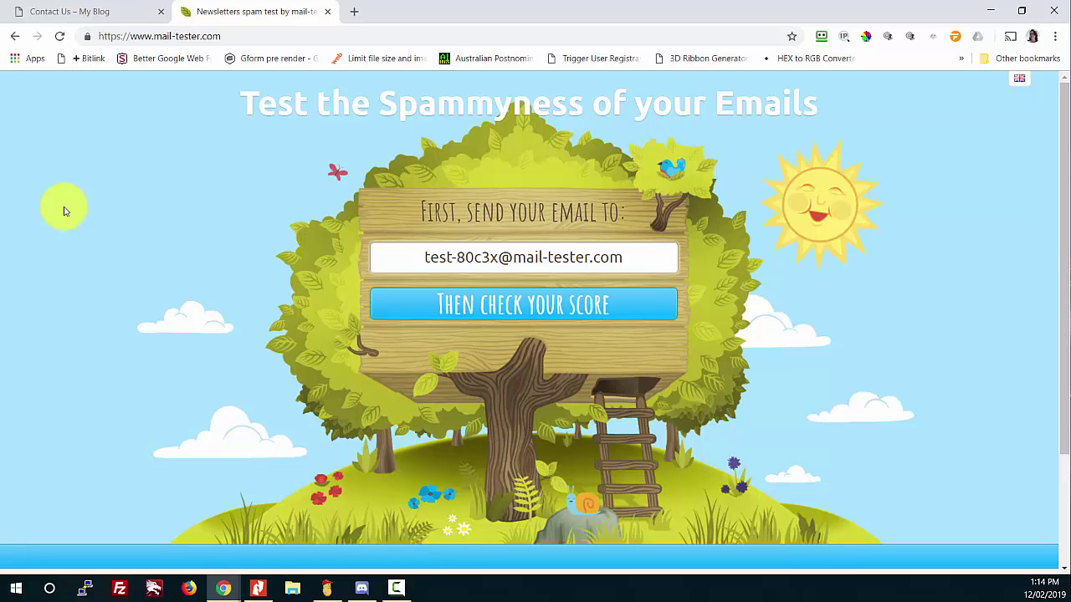
Step: Reload mail-tester.com twice to generate a fresh test address
click(235, 34)
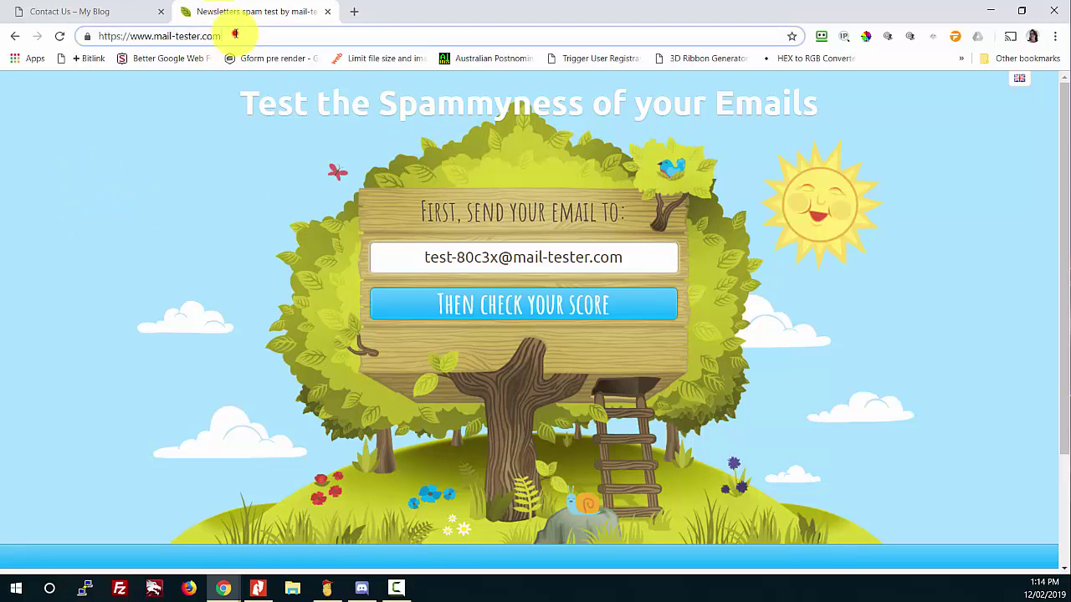
key(Return)
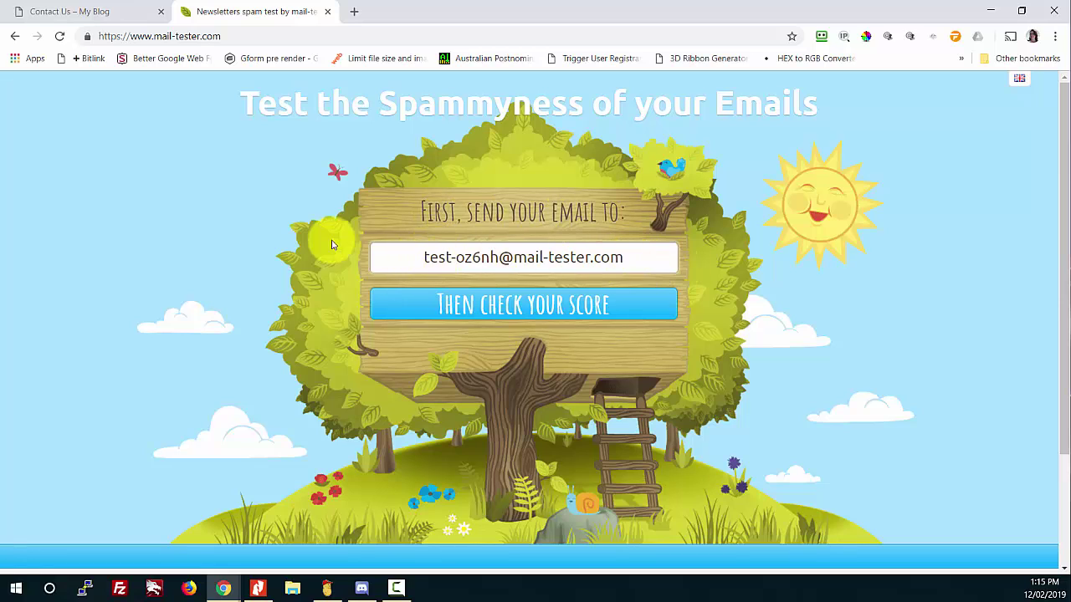
key(F5)
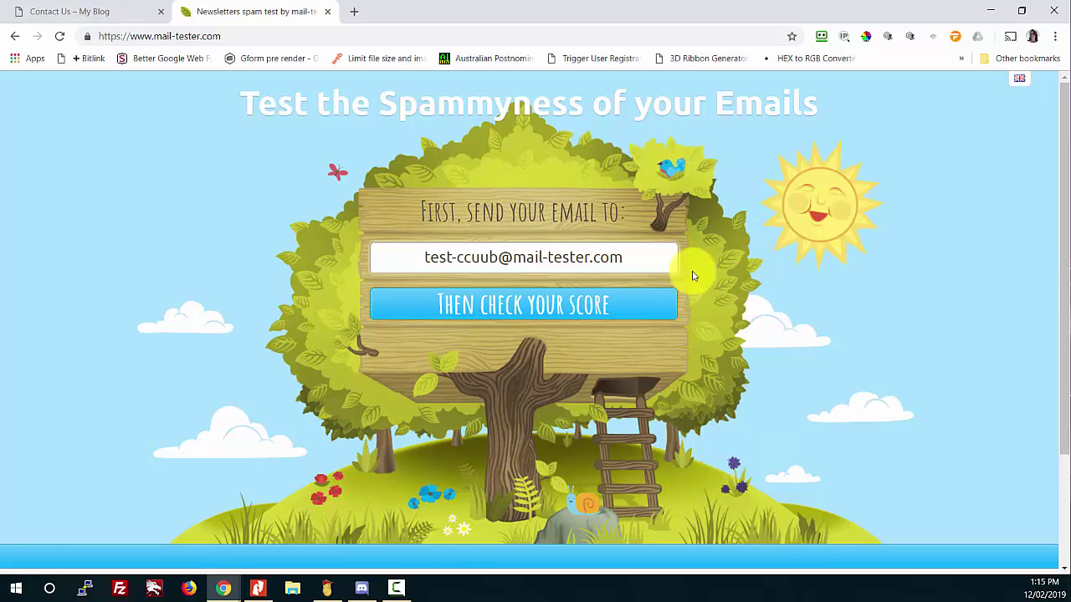
Step: Copy the new test e-mail address and return to the Contact Us page
drag(636, 259, 424, 256)
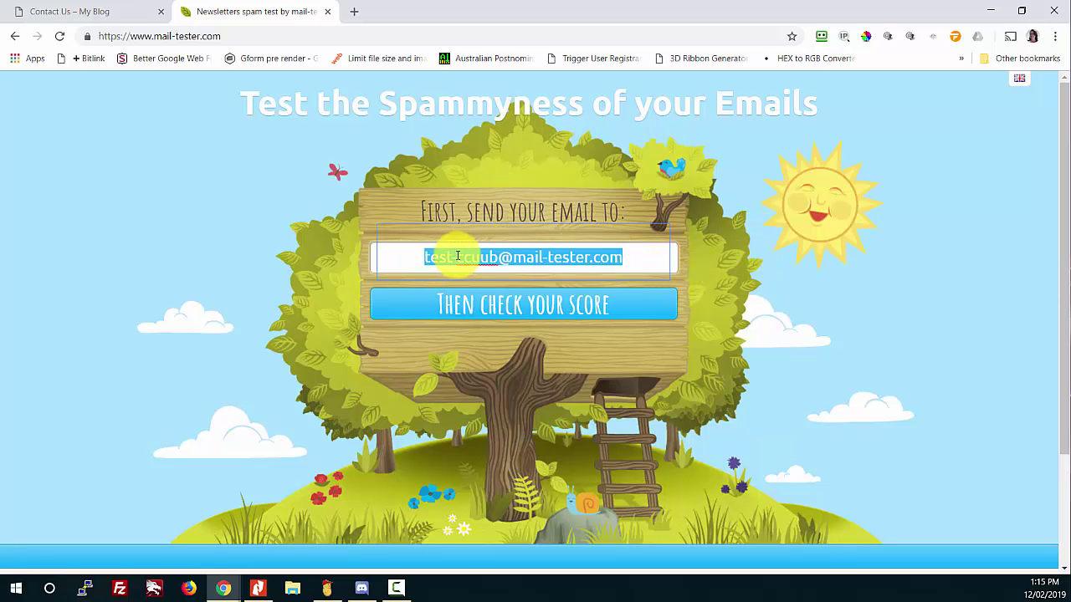
right_click(456, 256)
click(490, 306)
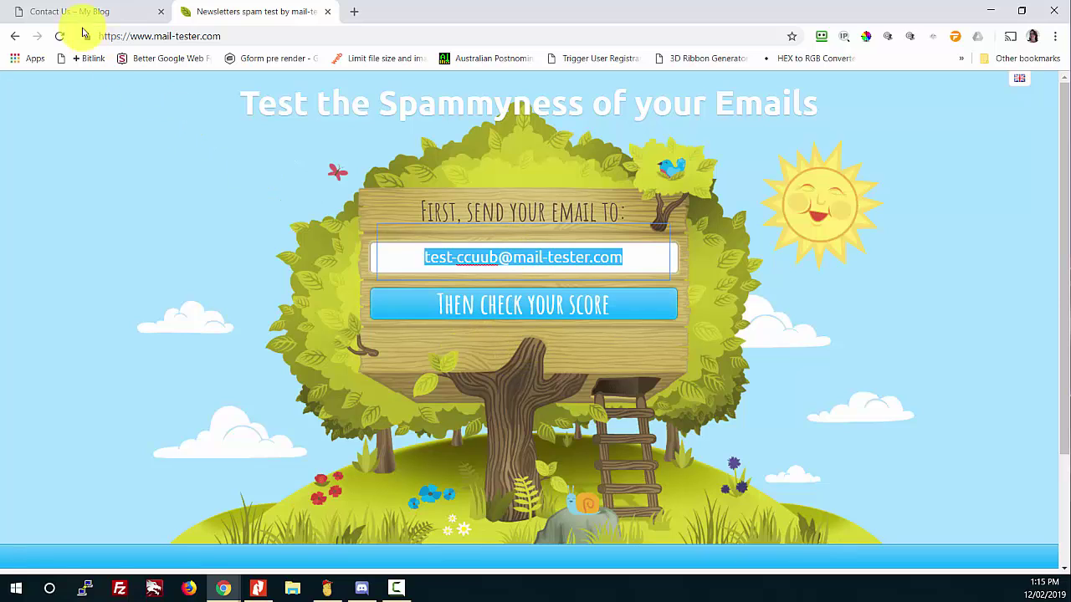
click(70, 11)
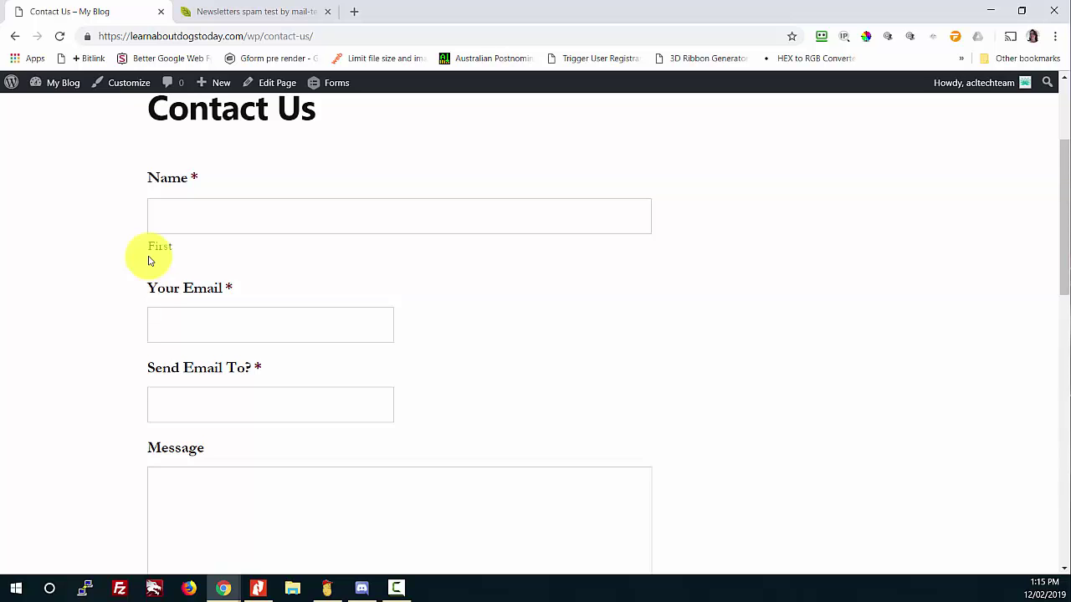
Step: Enter the sender's name and e-mail, and paste the mail-tester address into Send Email To
click(178, 219)
text(Charly)
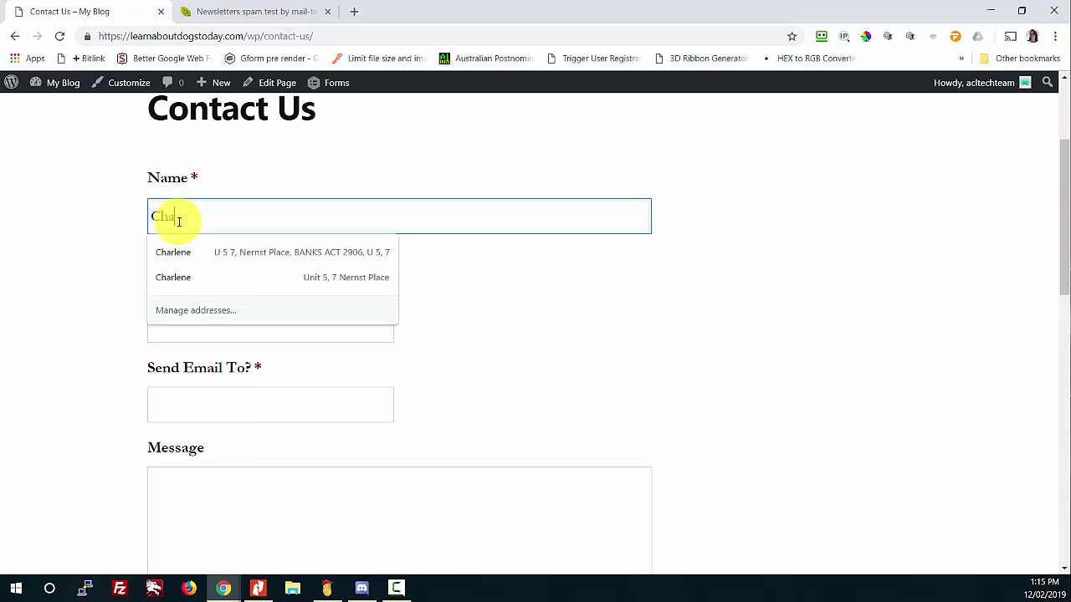
key(Tab)
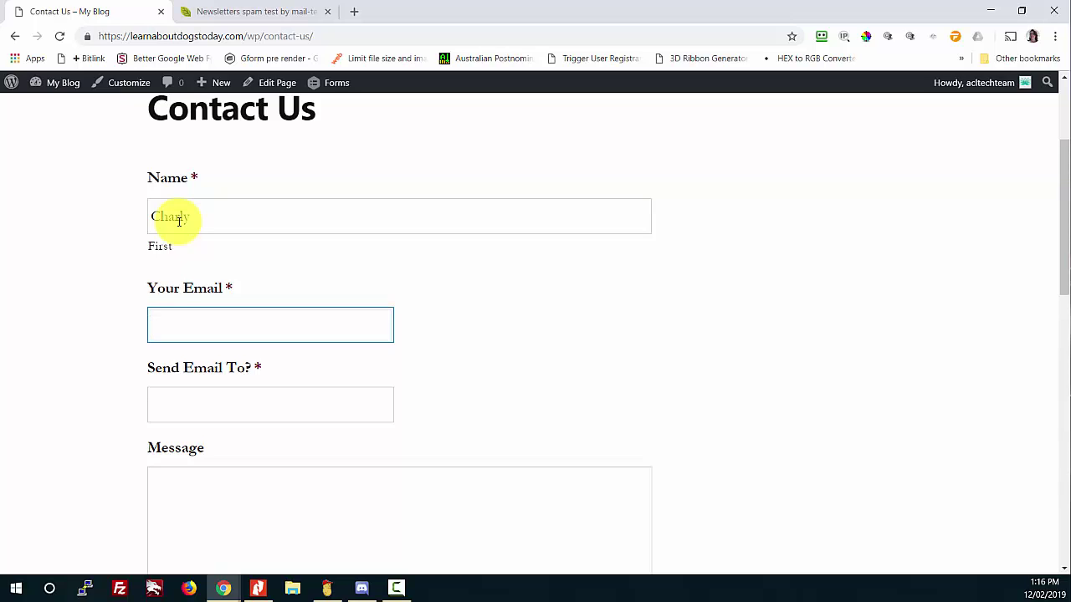
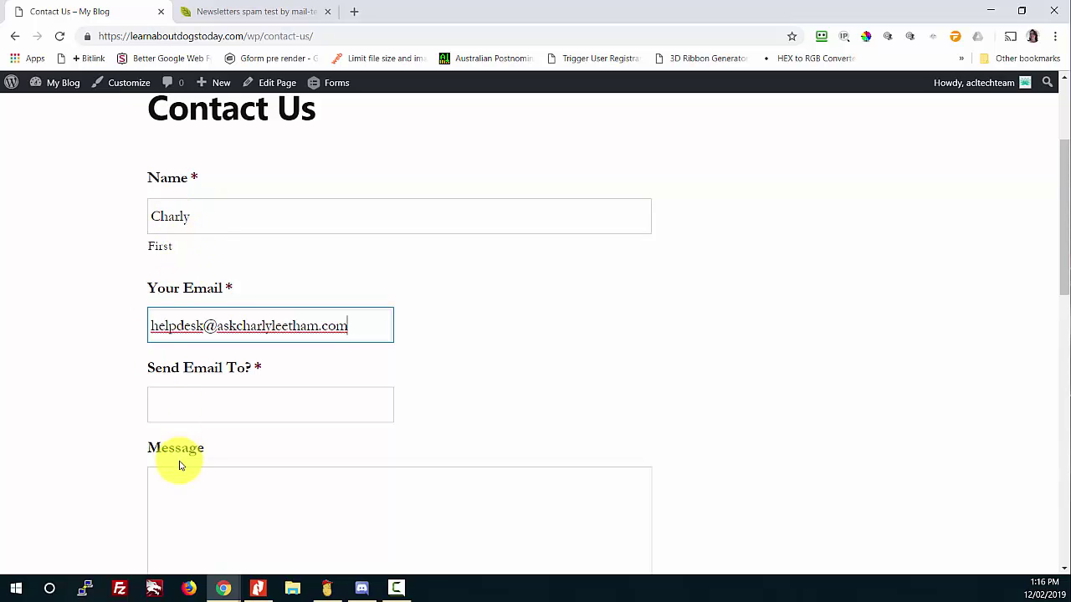
click(152, 405)
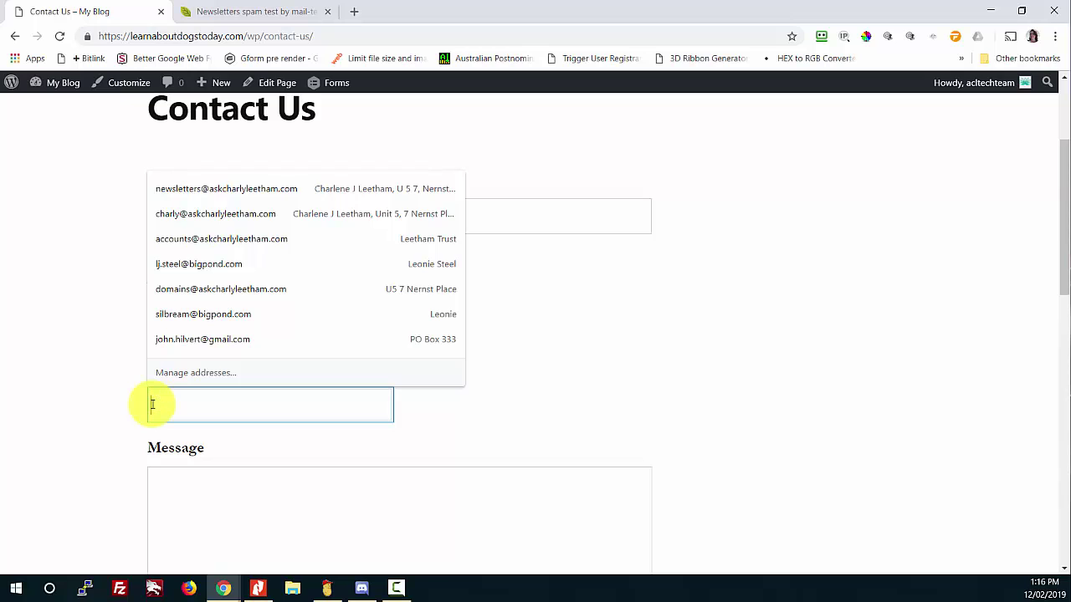
key(ctrl+v)
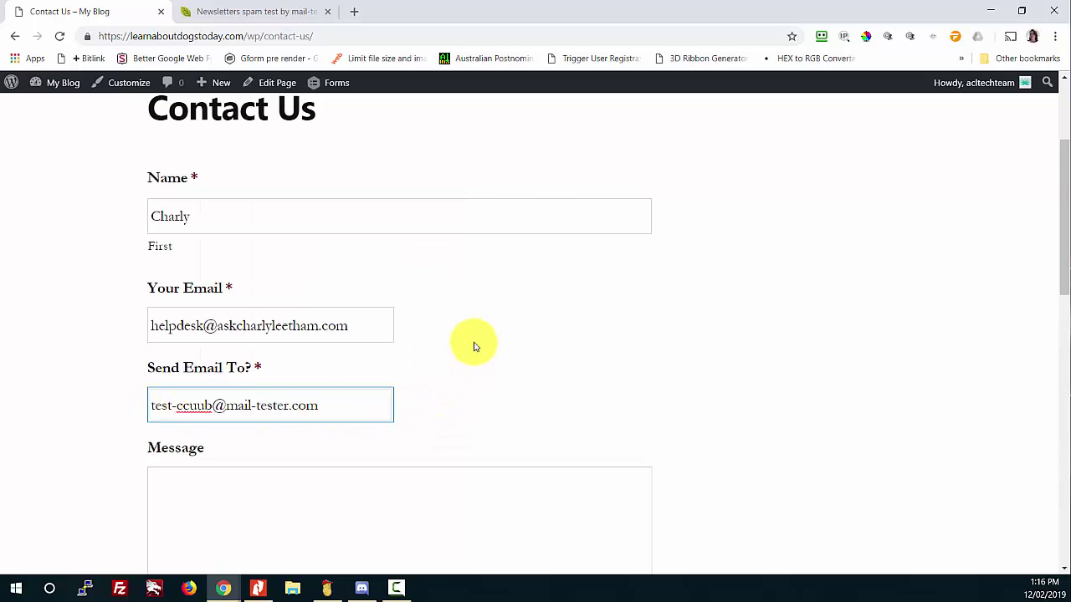
Step: Write a message asking to know more about products and services, and submit the form
scroll(385, 370, down, 1)
click(317, 409)
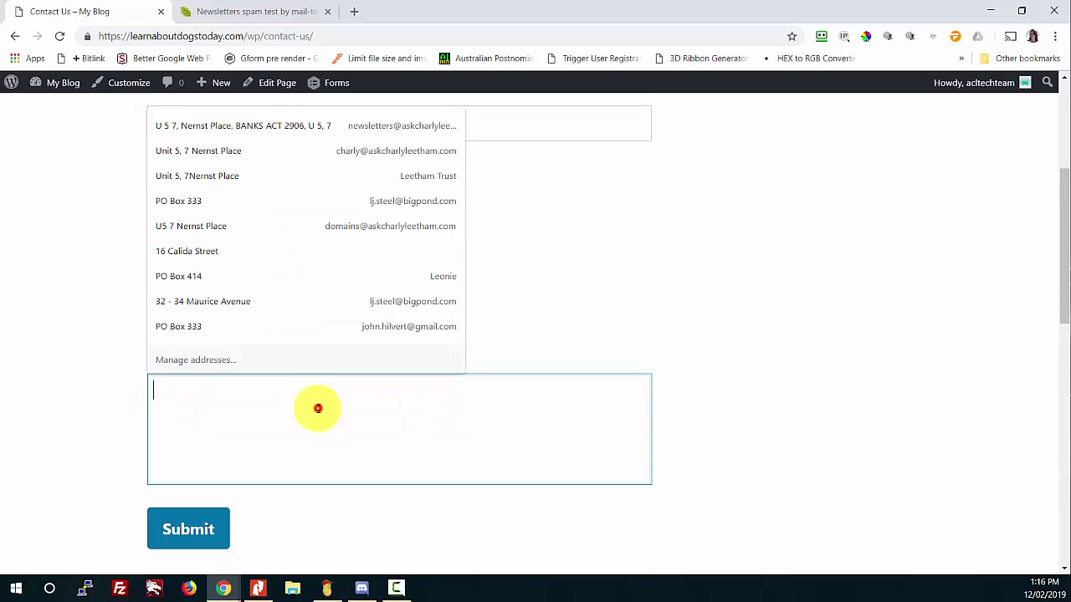
click(613, 387)
click(652, 411)
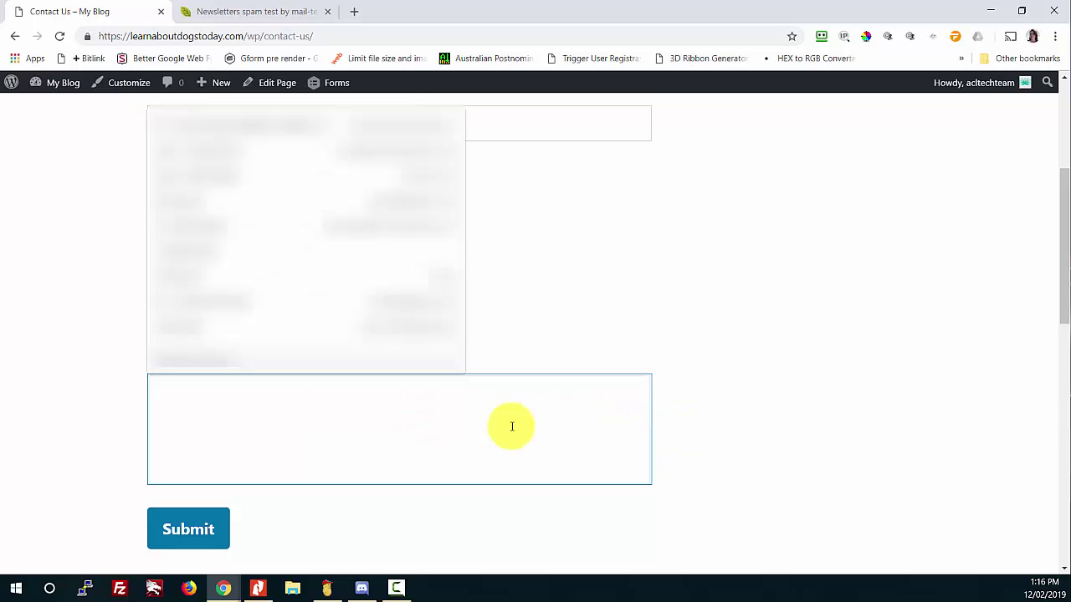
text(Hi, I'd like to know mor)
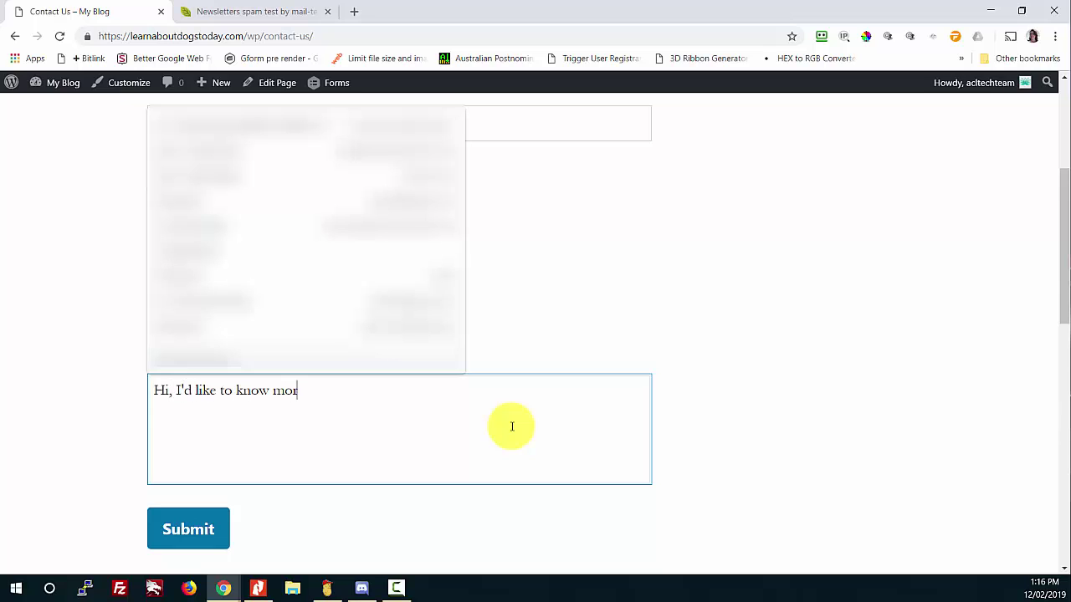
text(e about your product s and service p)
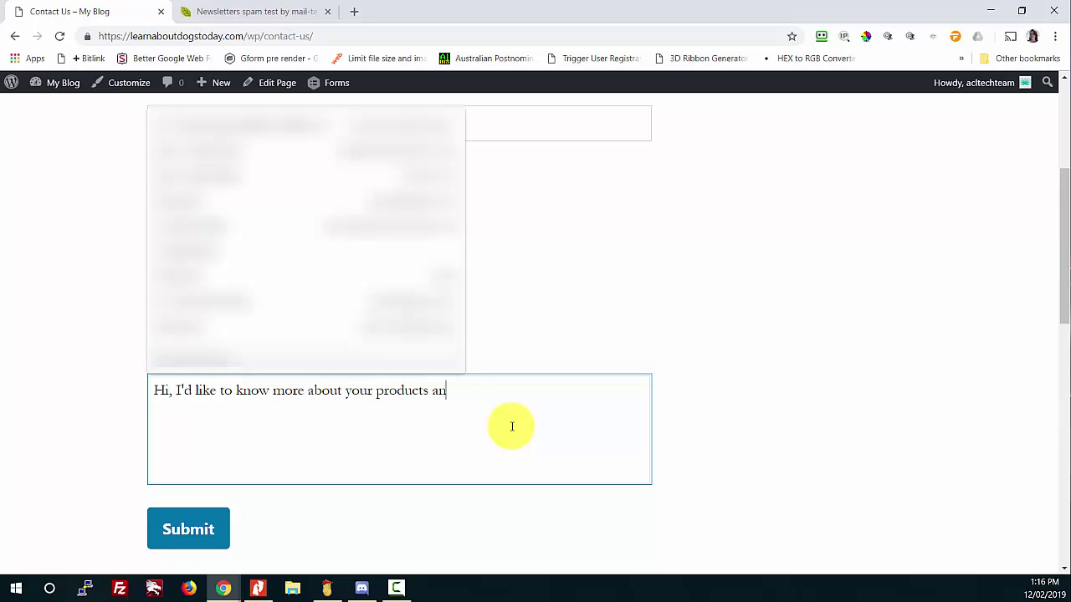
key(BackSpace)
key(BackSpace)
text(s please.)
click(657, 339)
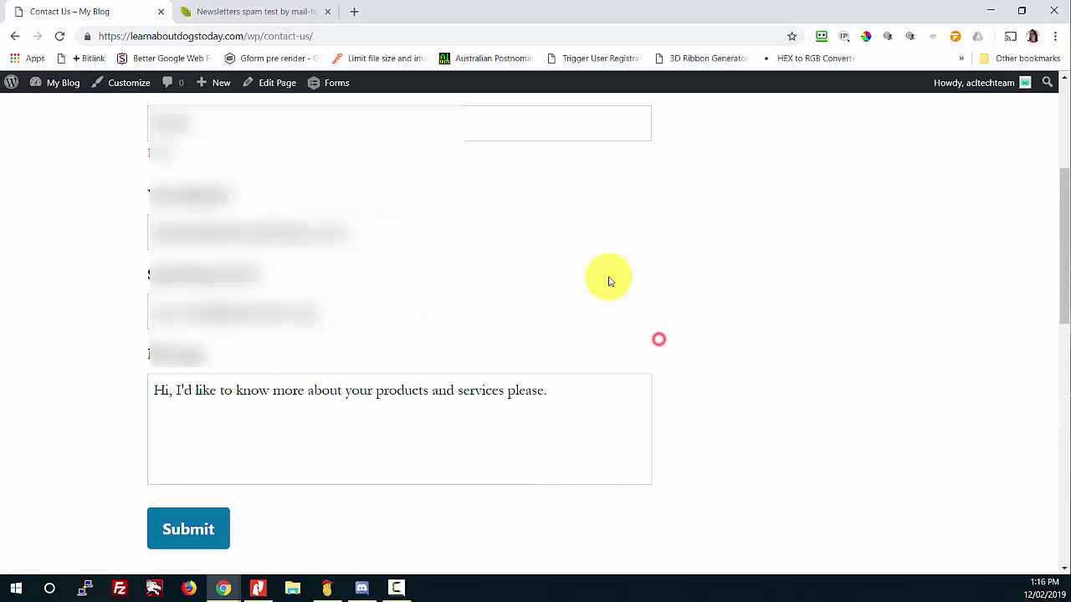
click(177, 536)
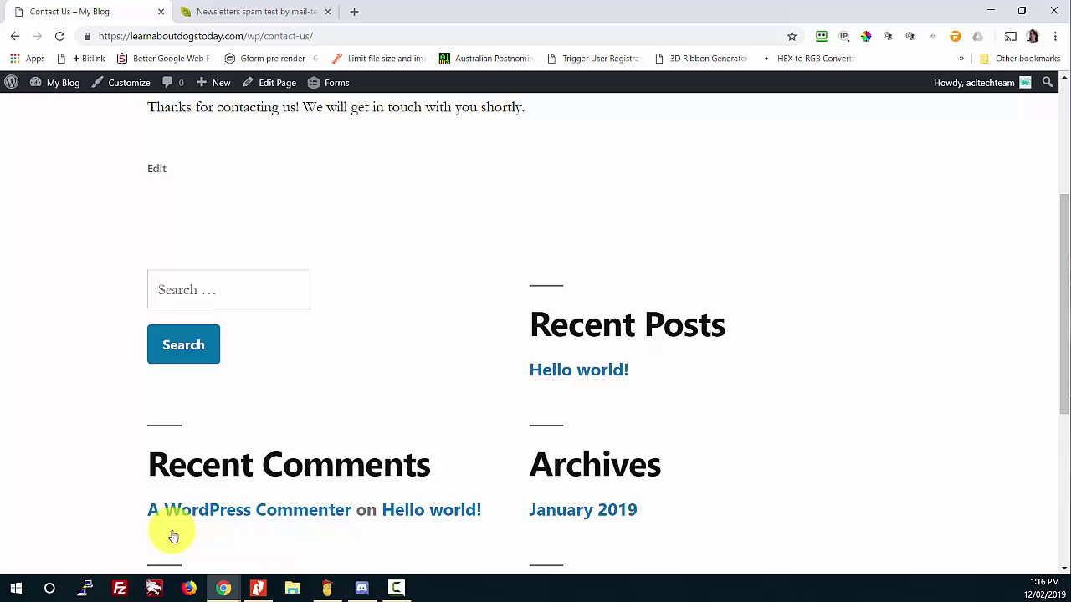
scroll(292, 410, up, 3)
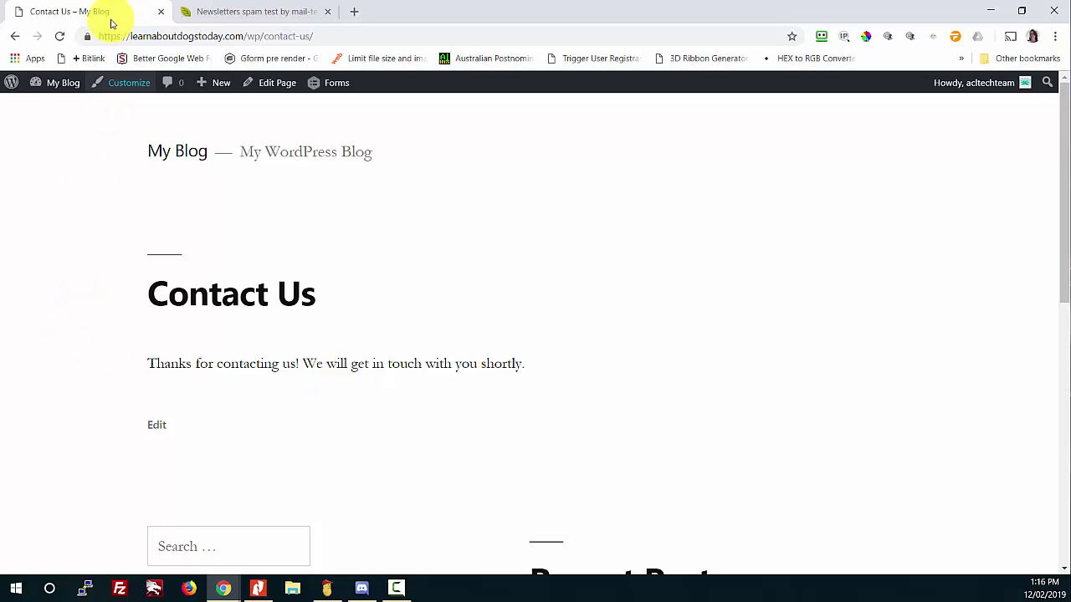
Step: Check the contact-form email's spam score on mail-tester: 1.5/10, with an invalid DKIM signature (-7)
click(264, 10)
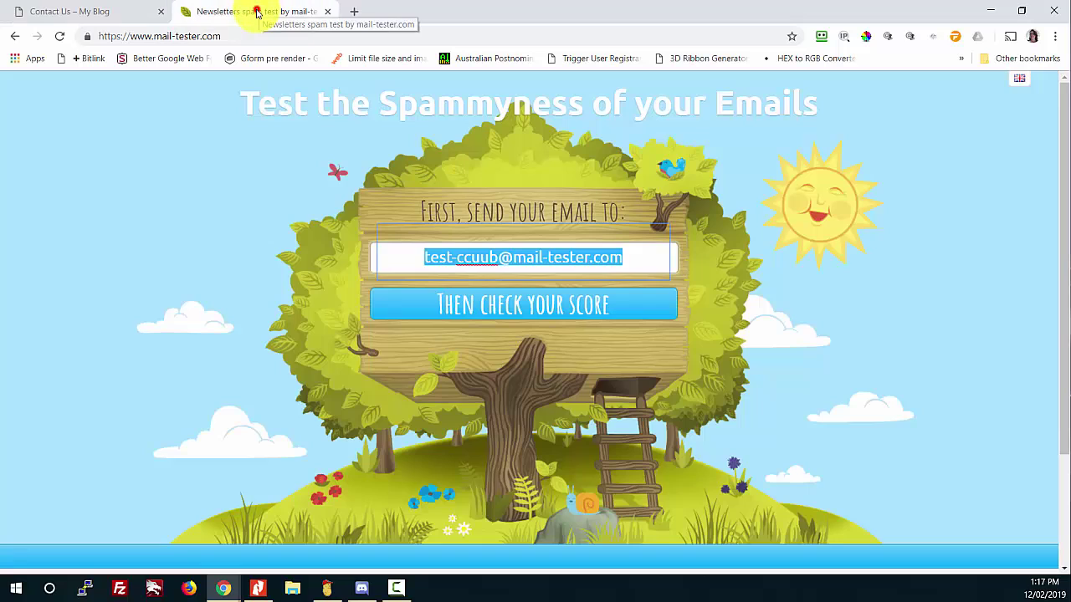
click(577, 303)
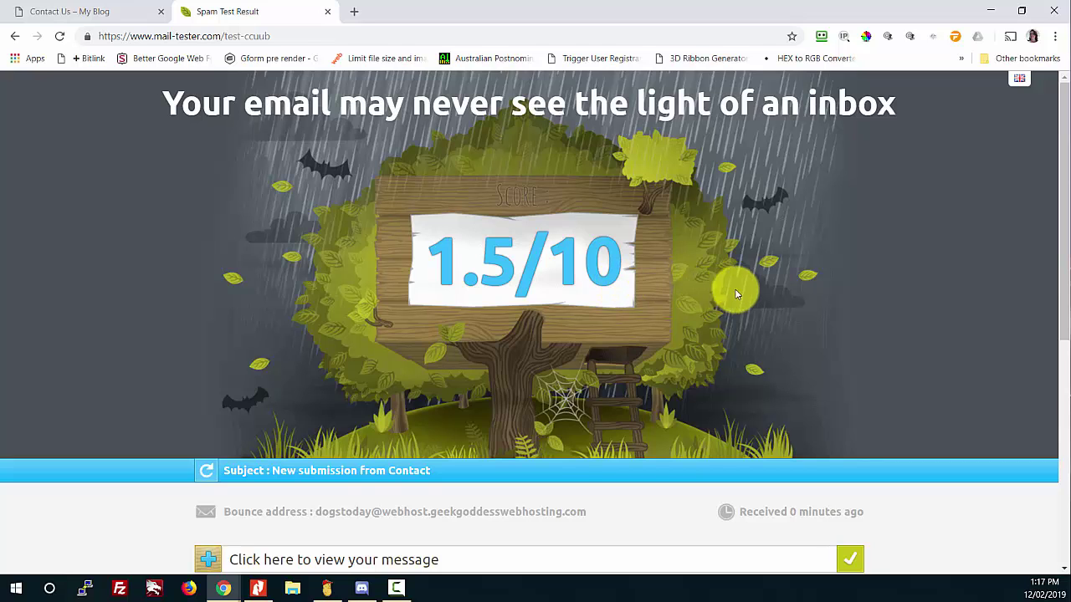
scroll(758, 287, down, 3)
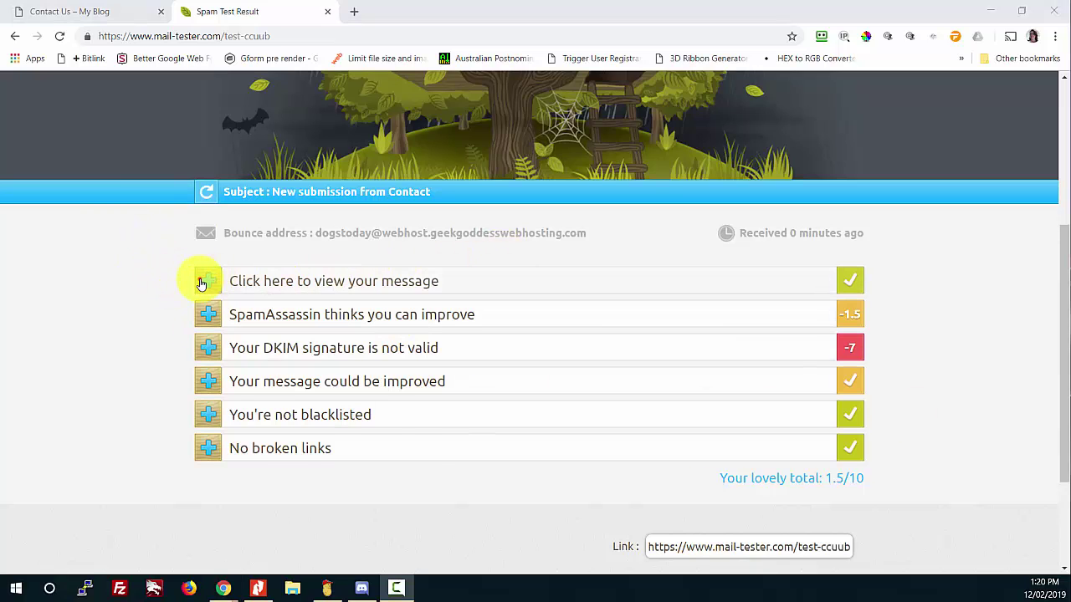
click(205, 281)
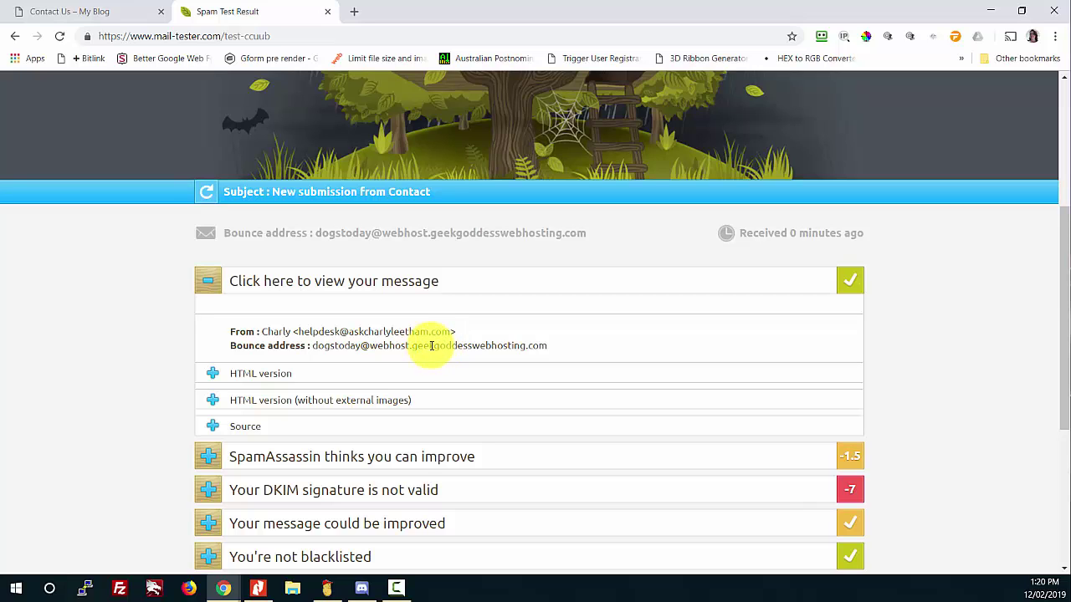
scroll(188, 382, down, 1)
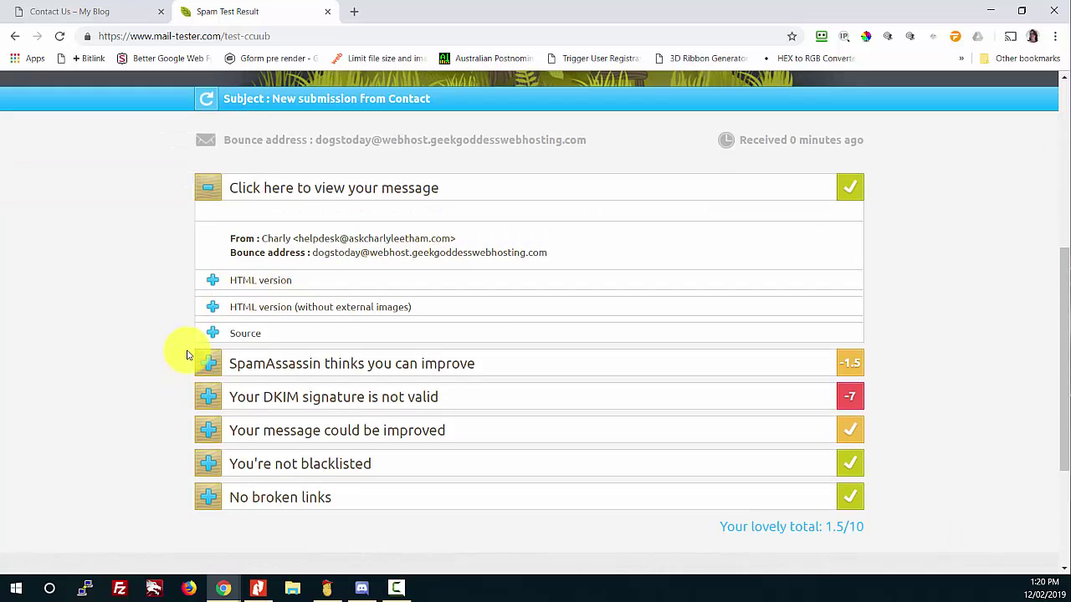
click(243, 284)
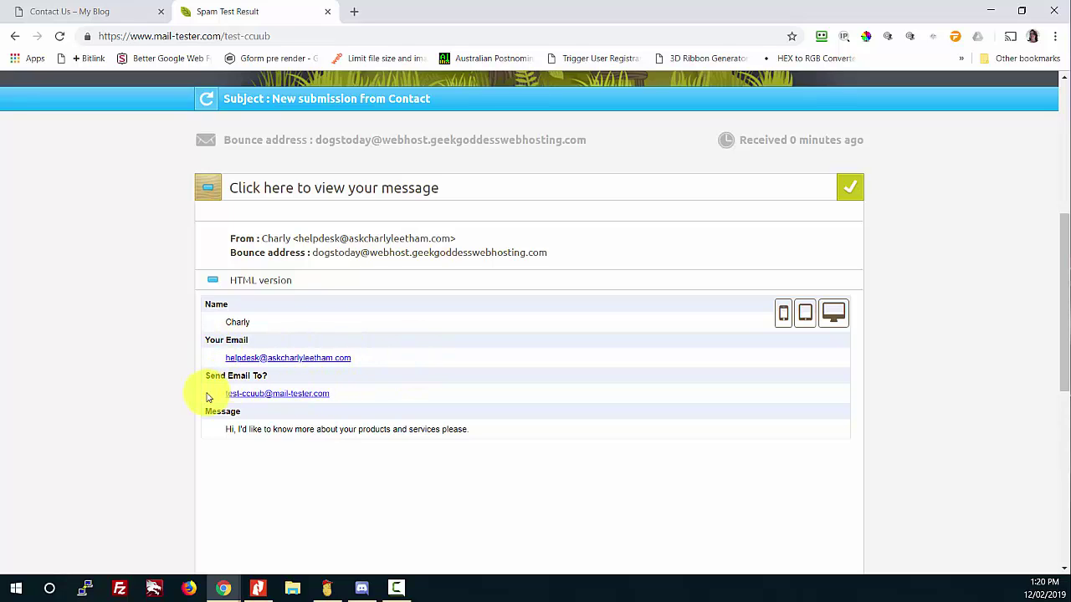
scroll(346, 433, down, 2)
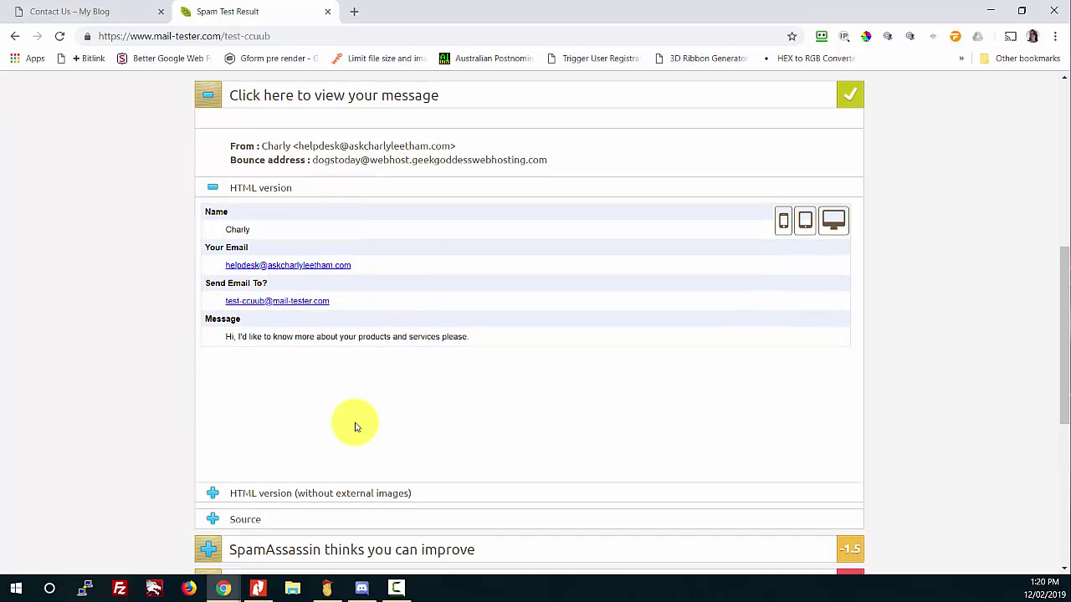
scroll(357, 418, down, 2)
click(322, 398)
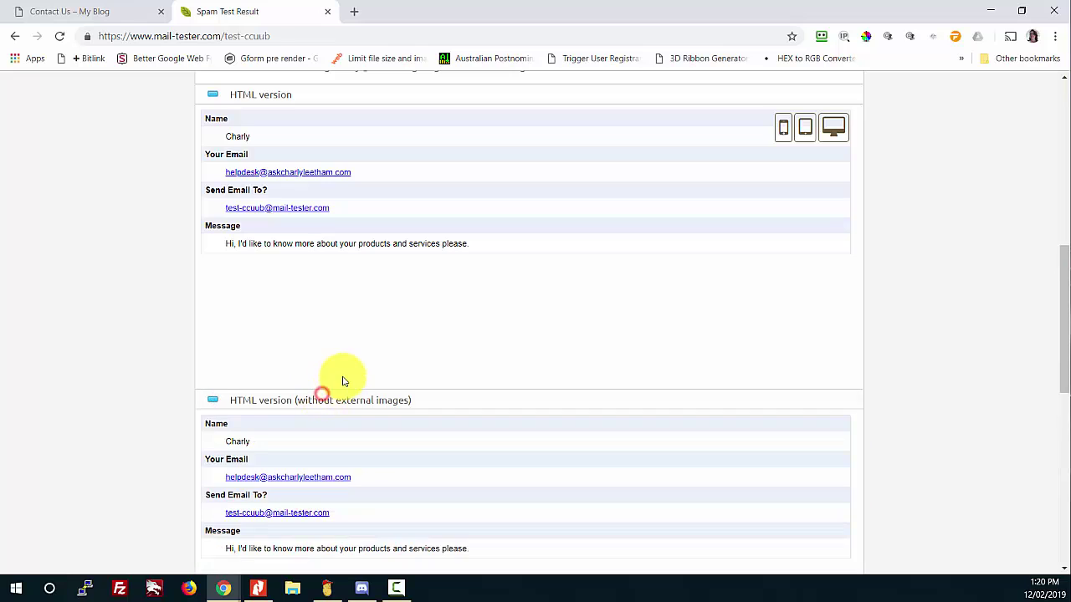
scroll(342, 381, down, 4)
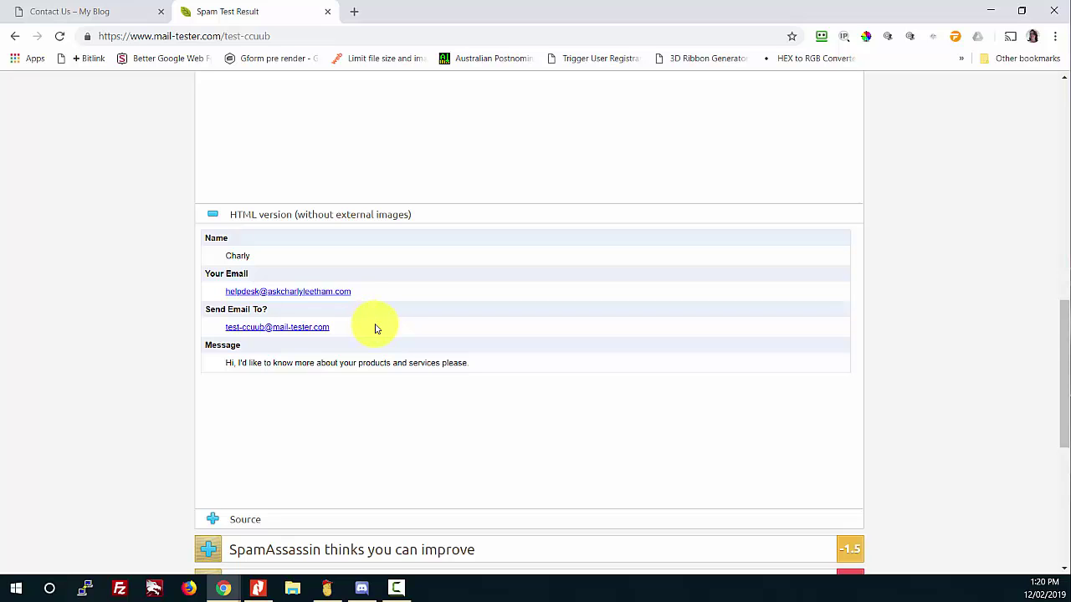
scroll(375, 329, down, 2)
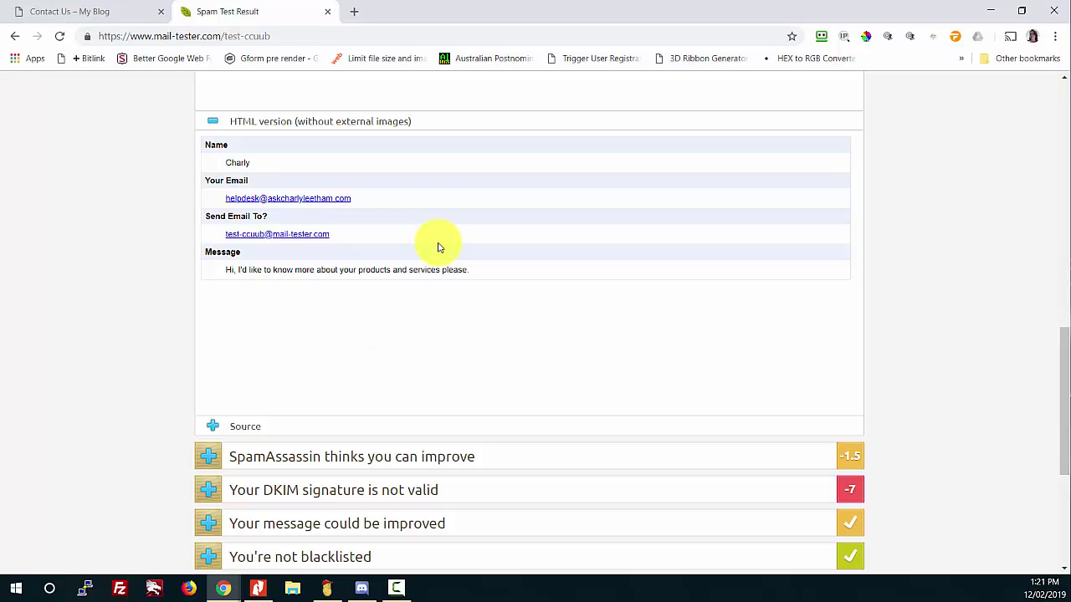
scroll(441, 247, down, 4)
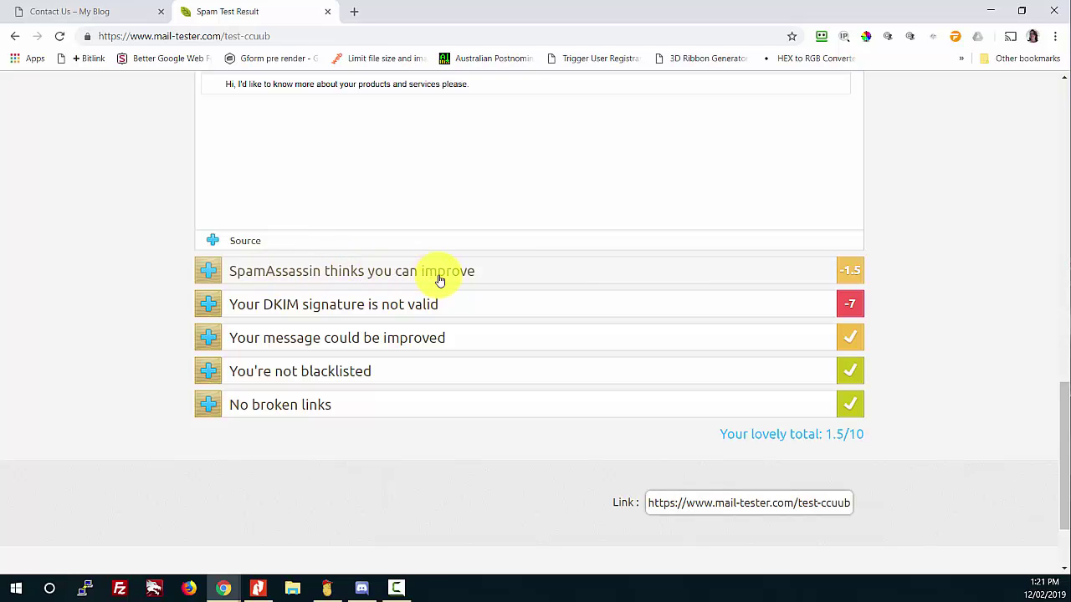
Step: Expand SpamAssassin's -1.5 rule breakdown and highlight the -0.001 HTML_MESSAGE score
click(848, 270)
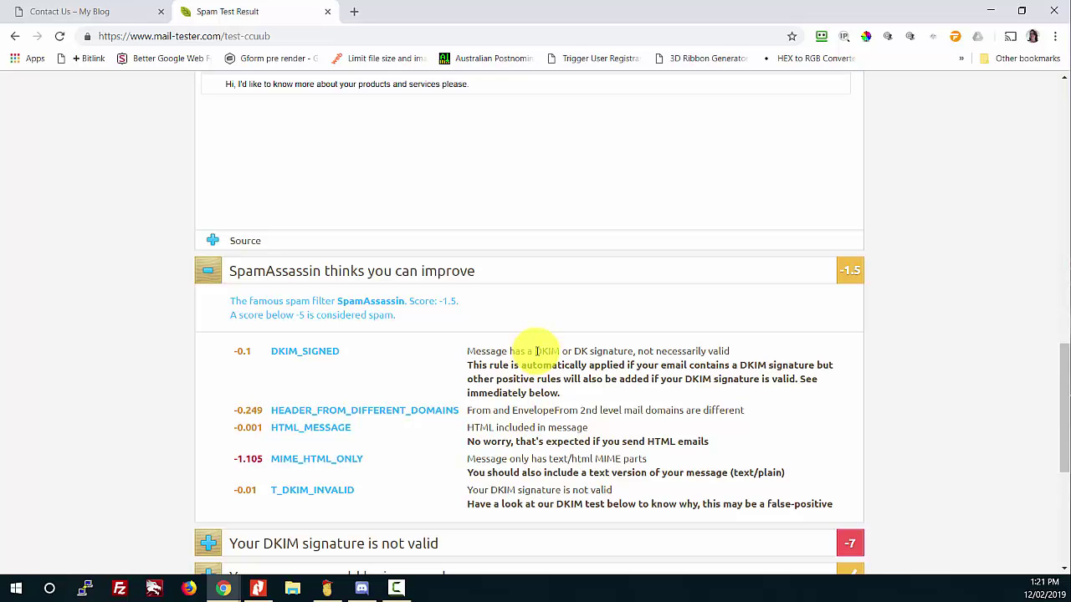
scroll(538, 351, down, 2)
scroll(521, 335, up, 1)
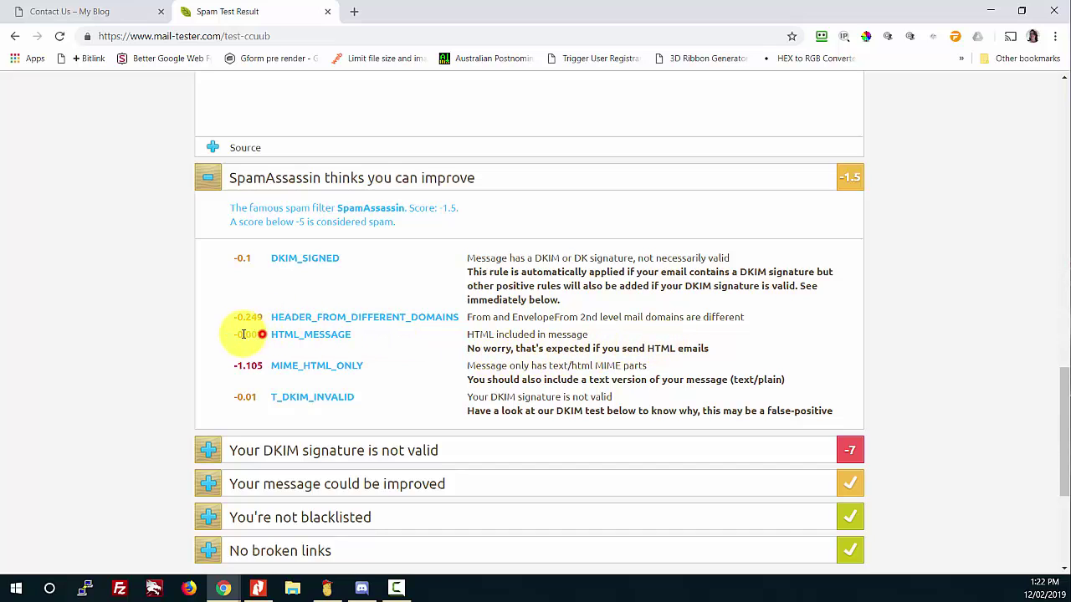
drag(257, 335, 237, 336)
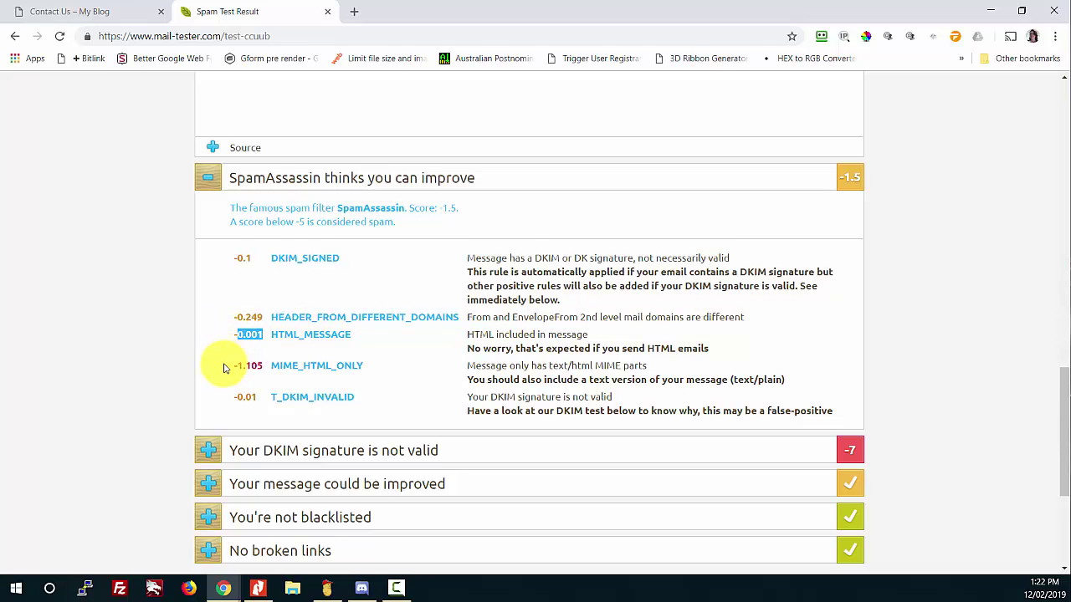
scroll(359, 306, down, 1)
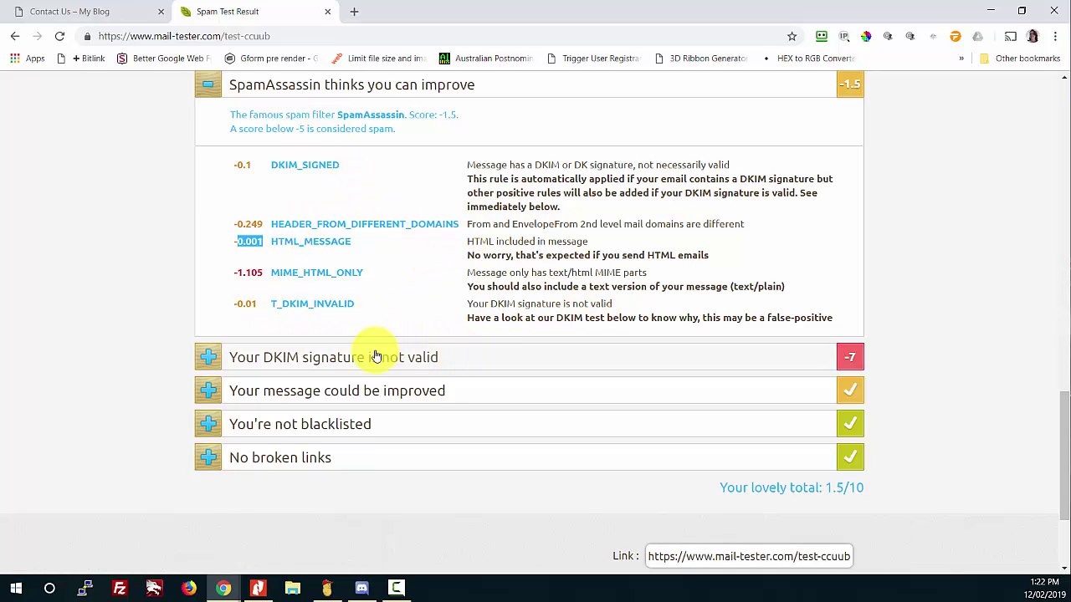
Step: Collapse the SpamAssassin rules and expand the DKIM section listing SPF, DKIM, DMARC and MX checks
click(206, 87)
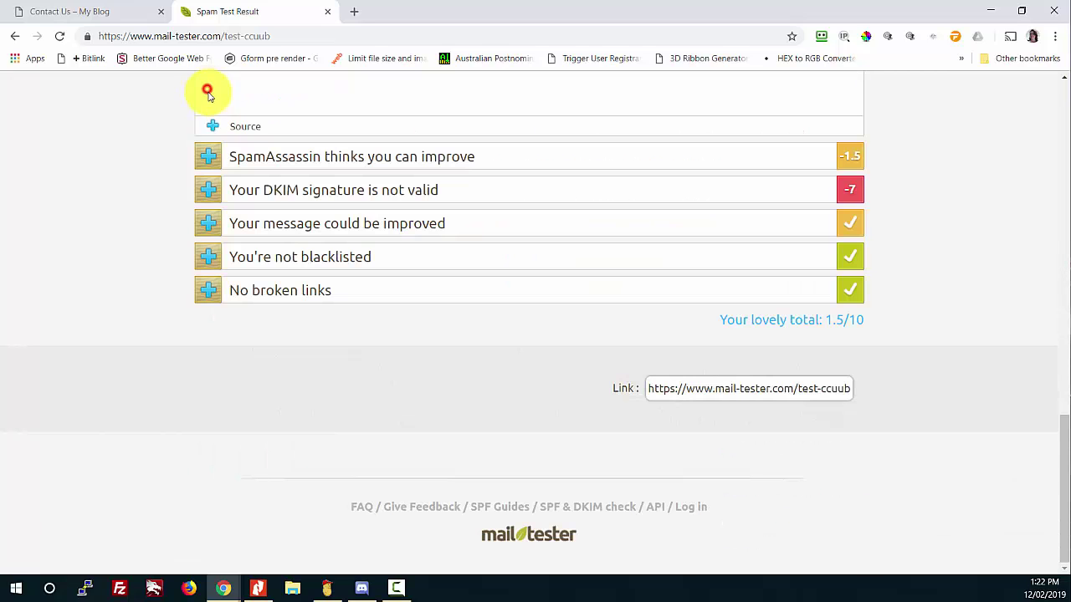
click(213, 194)
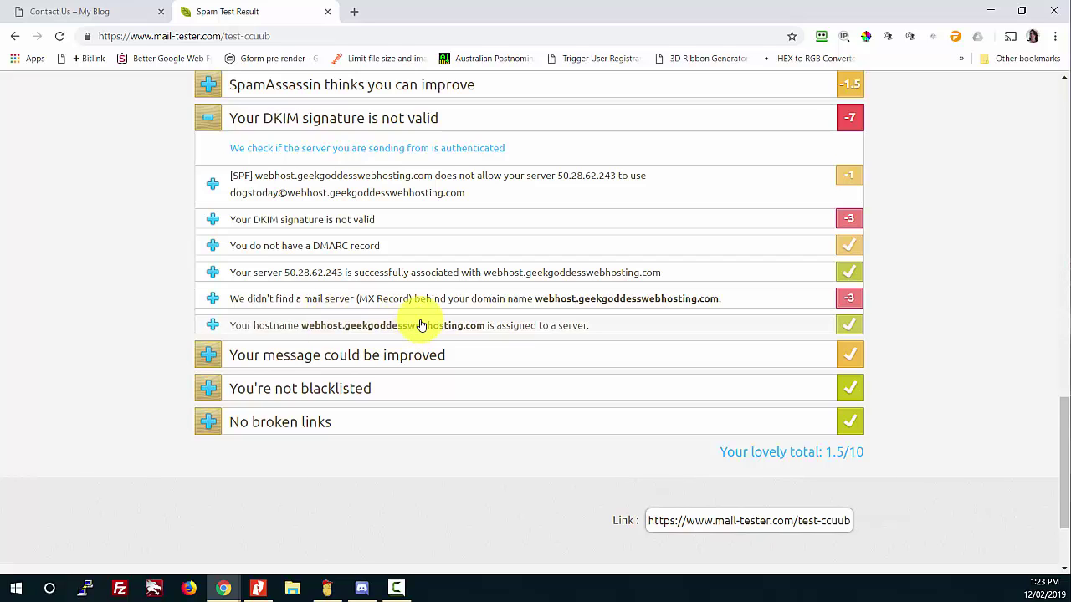
scroll(421, 326, down, 1)
Step: Expand the message formatting checks and review the List-Unsubscribe header explanation
click(310, 264)
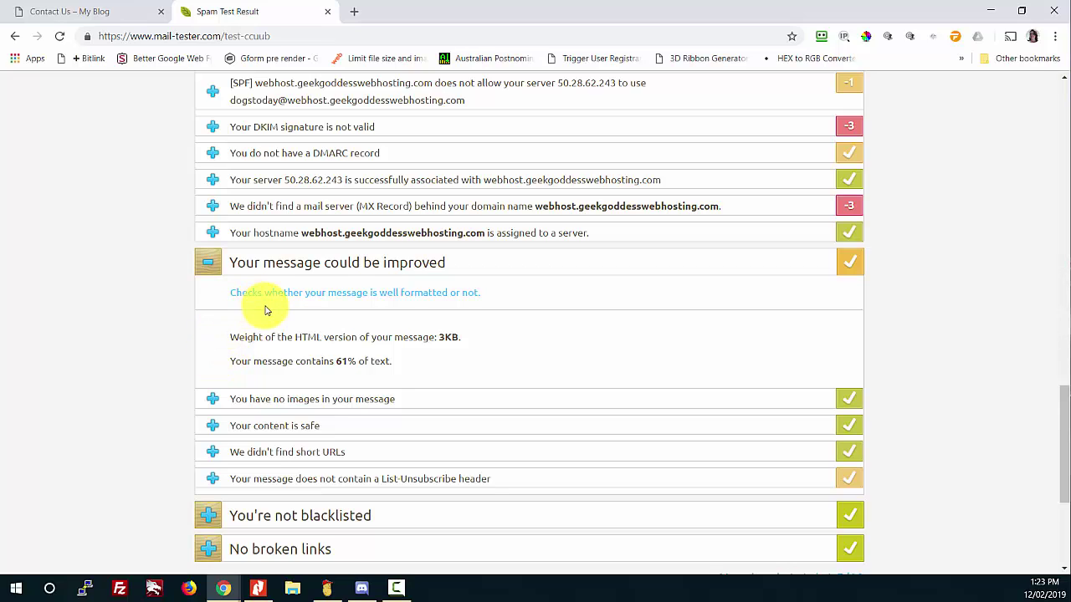
scroll(240, 306, down, 2)
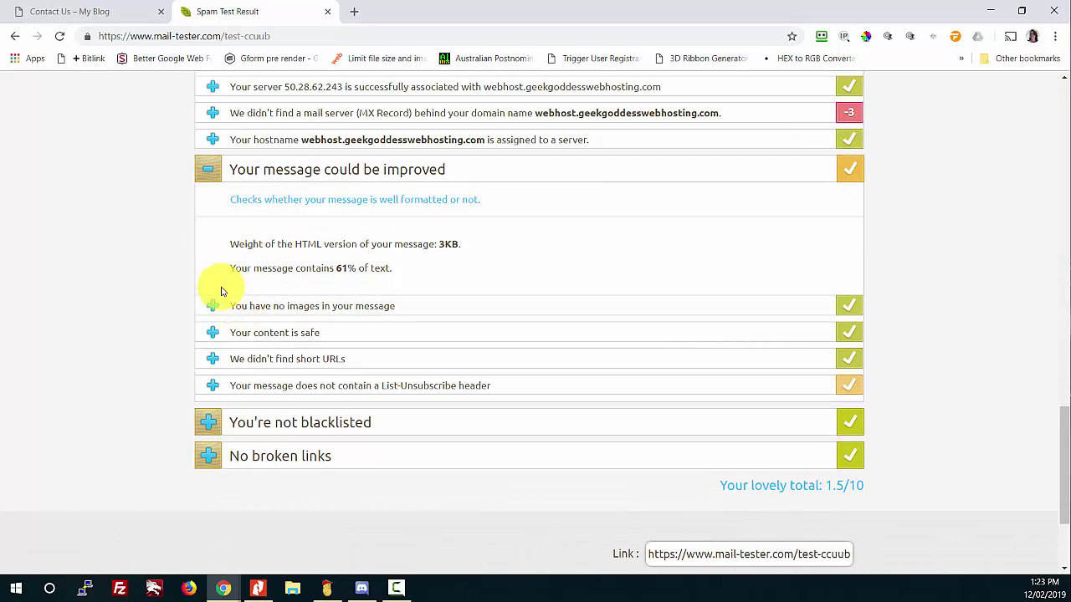
click(252, 390)
scroll(212, 371, down, 1)
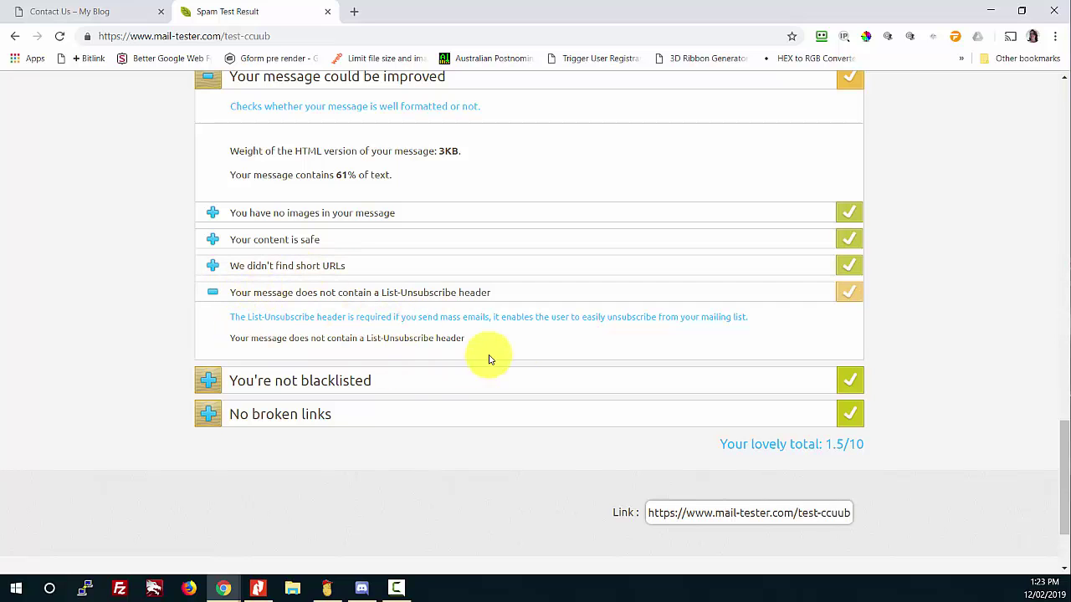
click(214, 295)
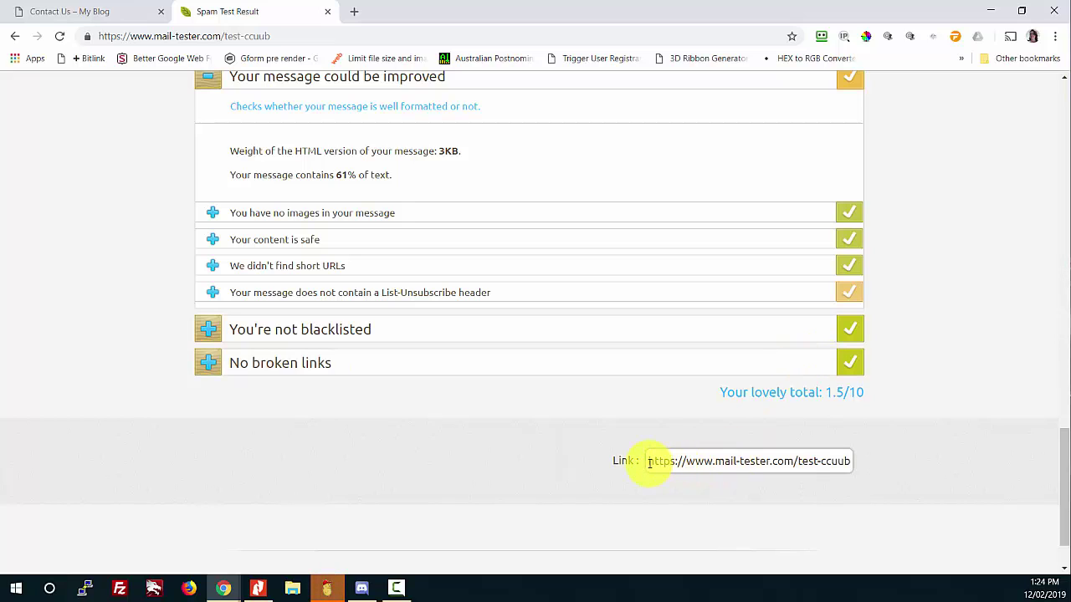
Step: Copy the results URL from the Link field and switch to another window
drag(645, 461, 850, 462)
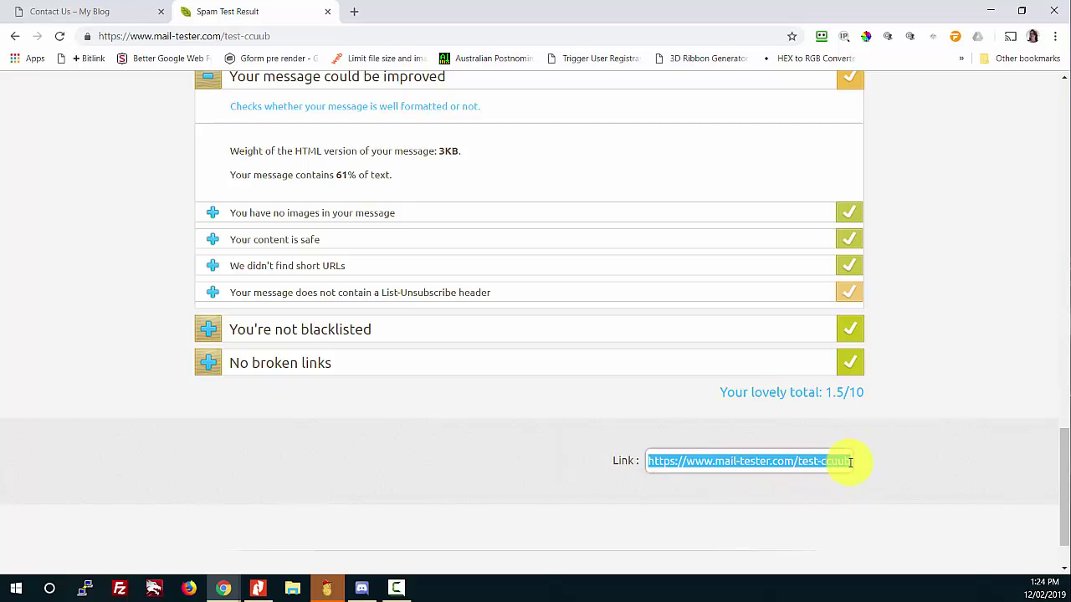
scroll(848, 461, down, 2)
scroll(850, 465, up, 2)
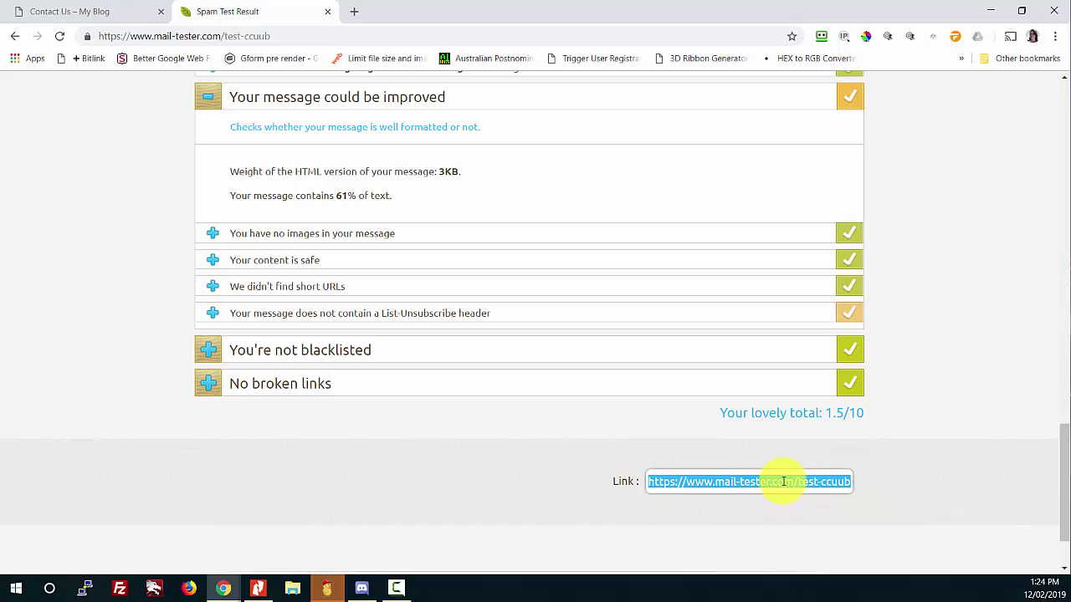
right_click(727, 487)
click(764, 407)
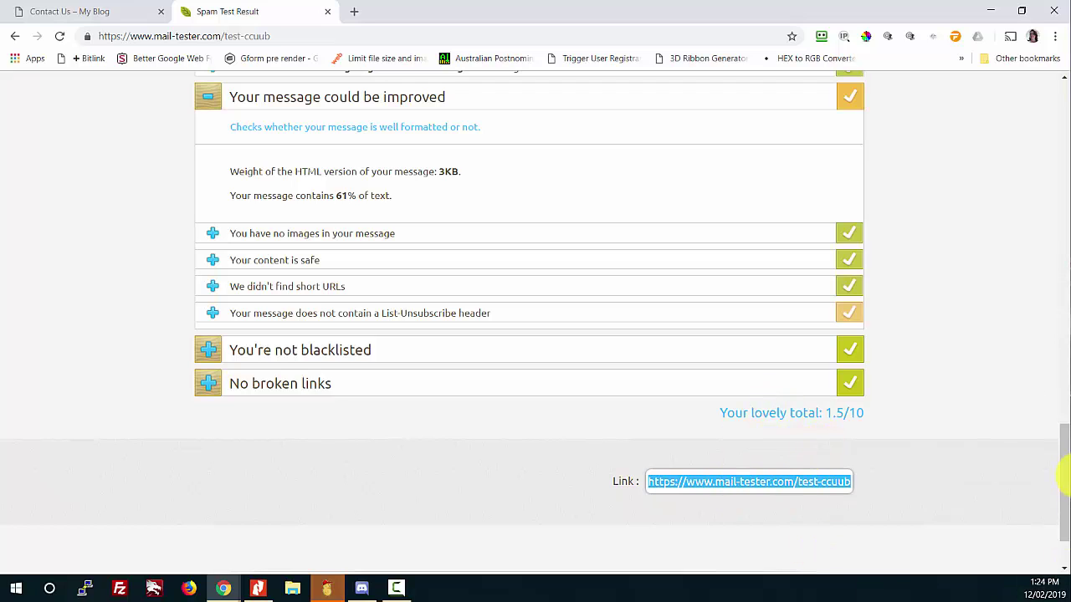
key(alt+Tab)
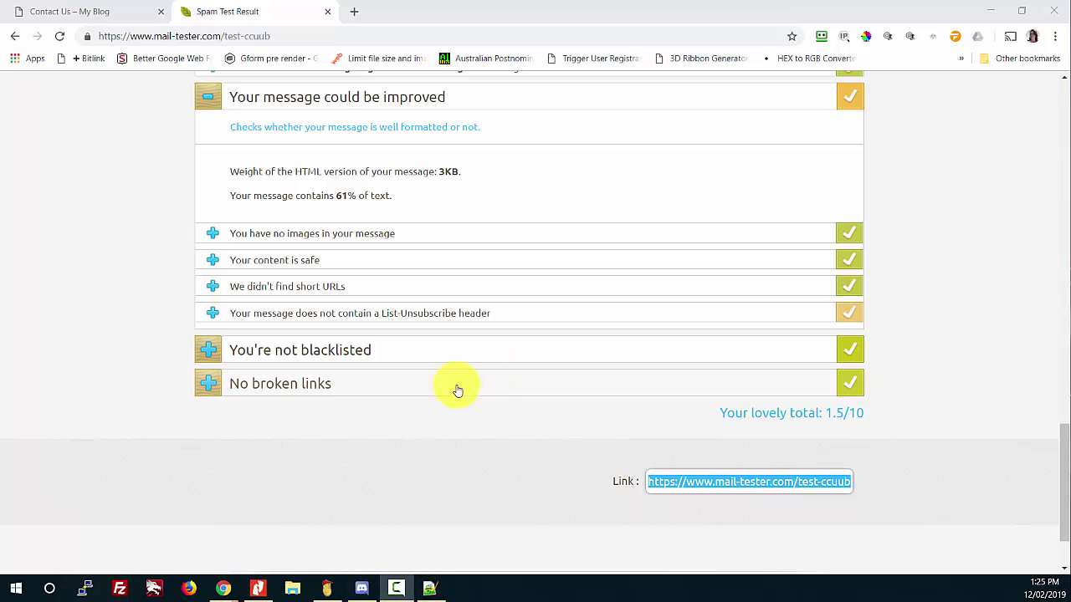
Step: Collapse the DKIM, message formatting, HTML preview and view-your-message sections
scroll(408, 411, up, 8)
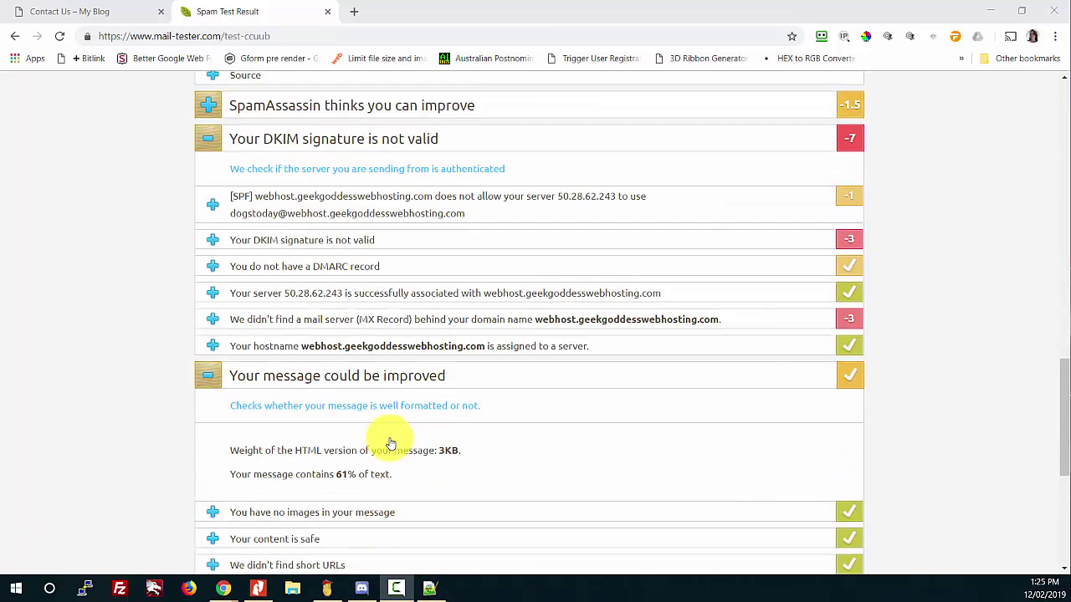
scroll(390, 439, up, 3)
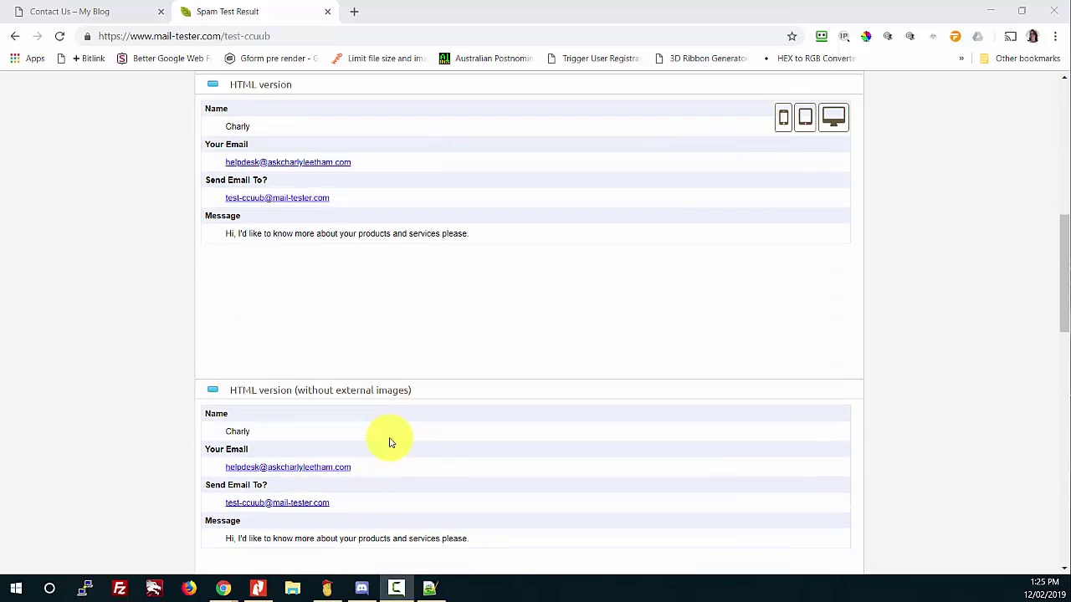
scroll(351, 422, down, 5)
click(214, 323)
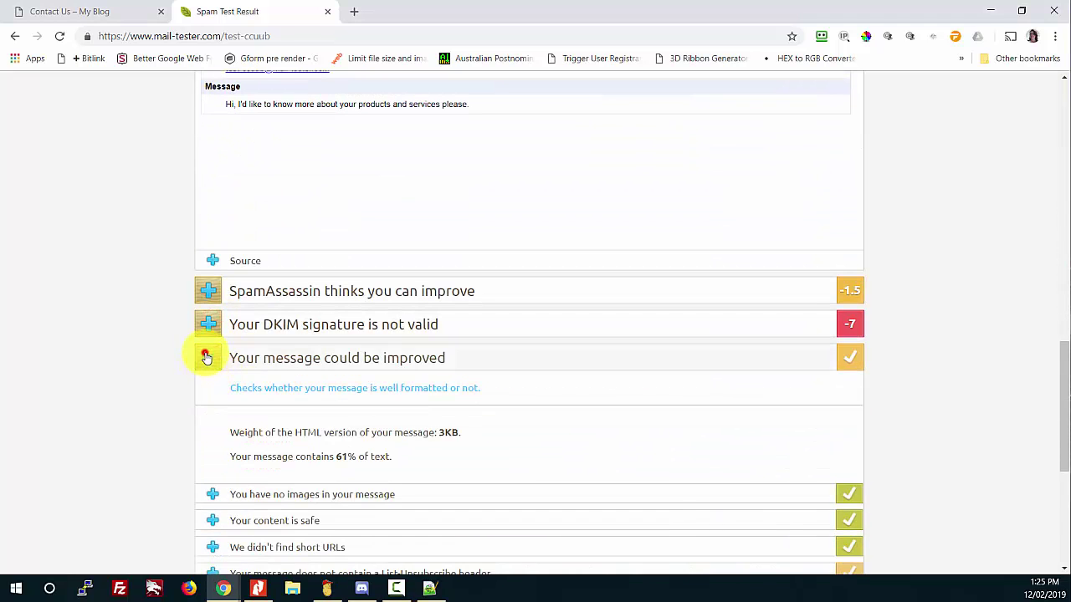
click(206, 354)
scroll(251, 351, up, 5)
scroll(231, 322, up, 3)
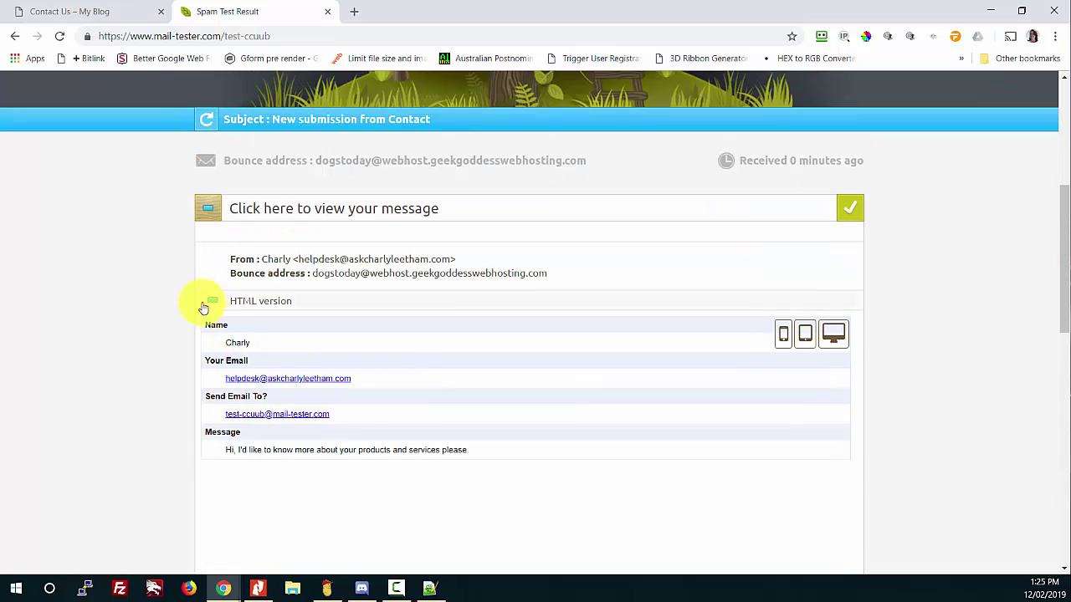
click(209, 301)
click(220, 332)
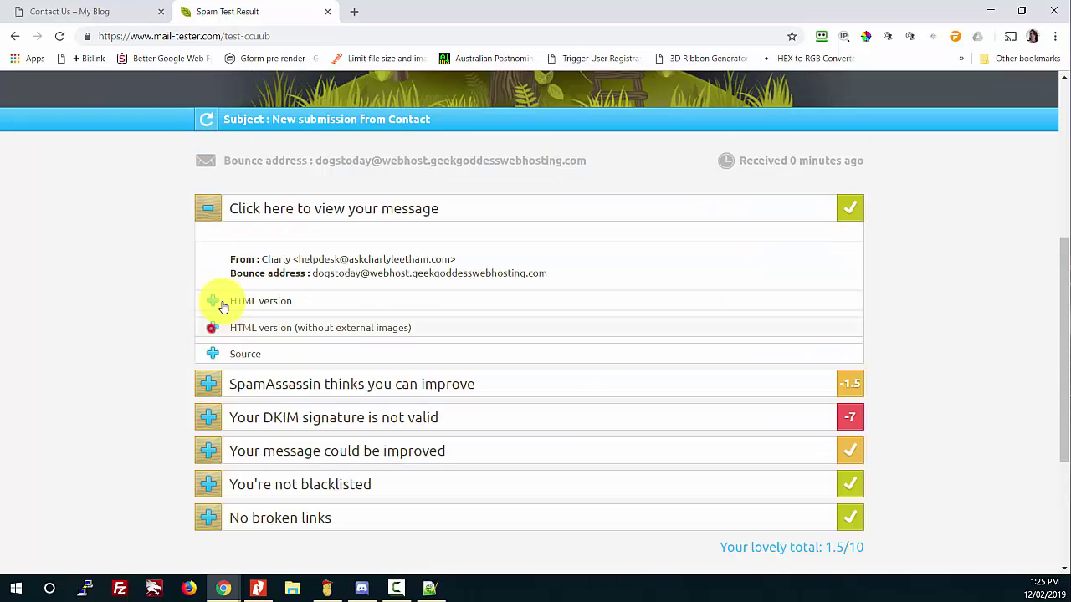
click(201, 211)
Step: Re-expand the DKIM breakdown showing SPF -1, DKIM -3, no DMARC and missing MX -3
scroll(83, 321, up, 3)
scroll(84, 318, down, 2)
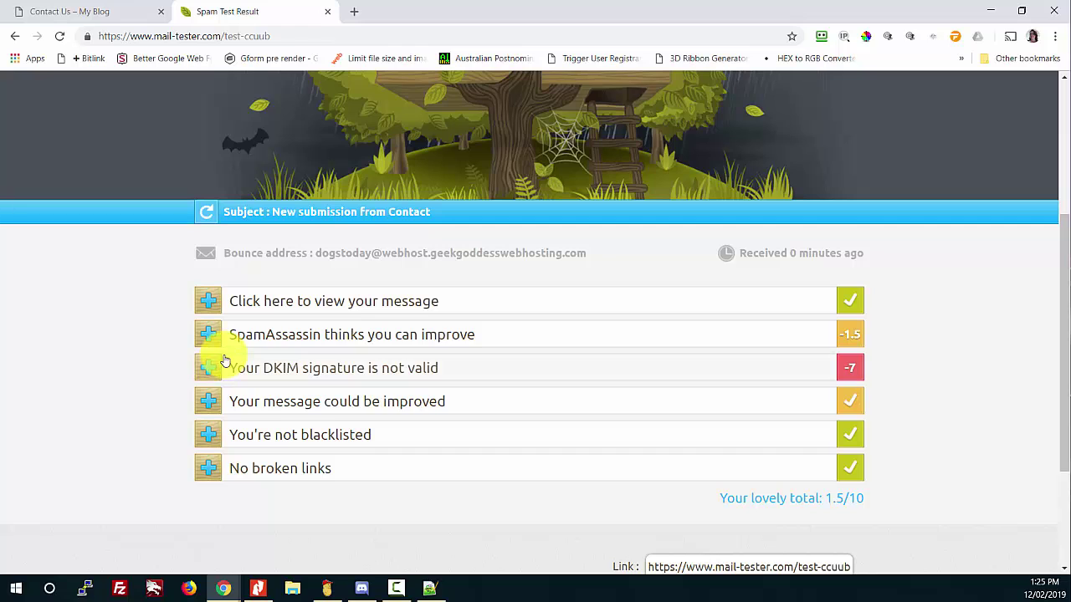
click(224, 367)
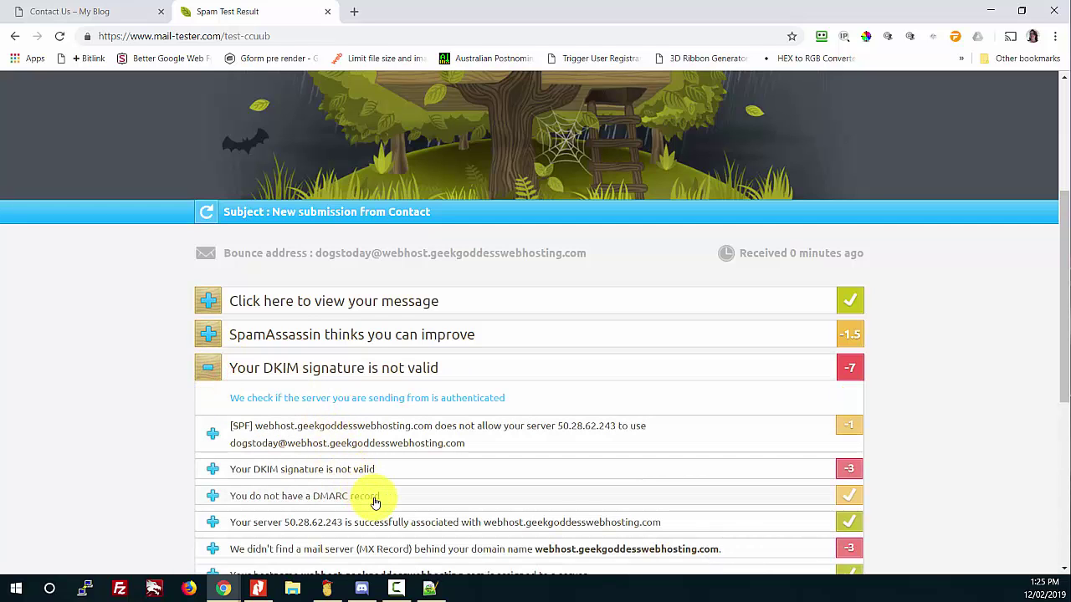
scroll(422, 527, down, 1)
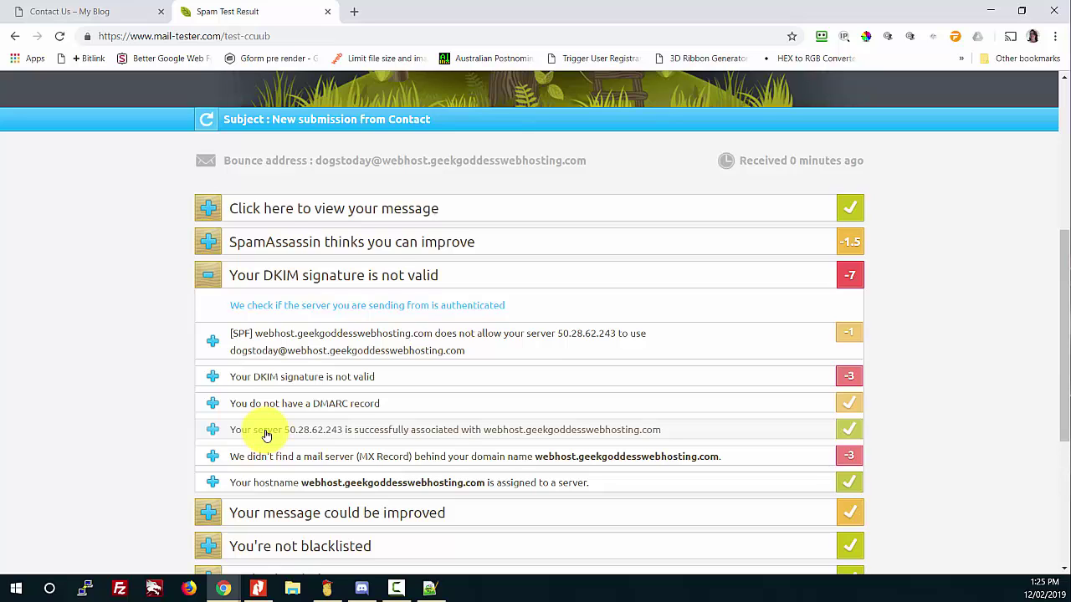
scroll(266, 435, up, 1)
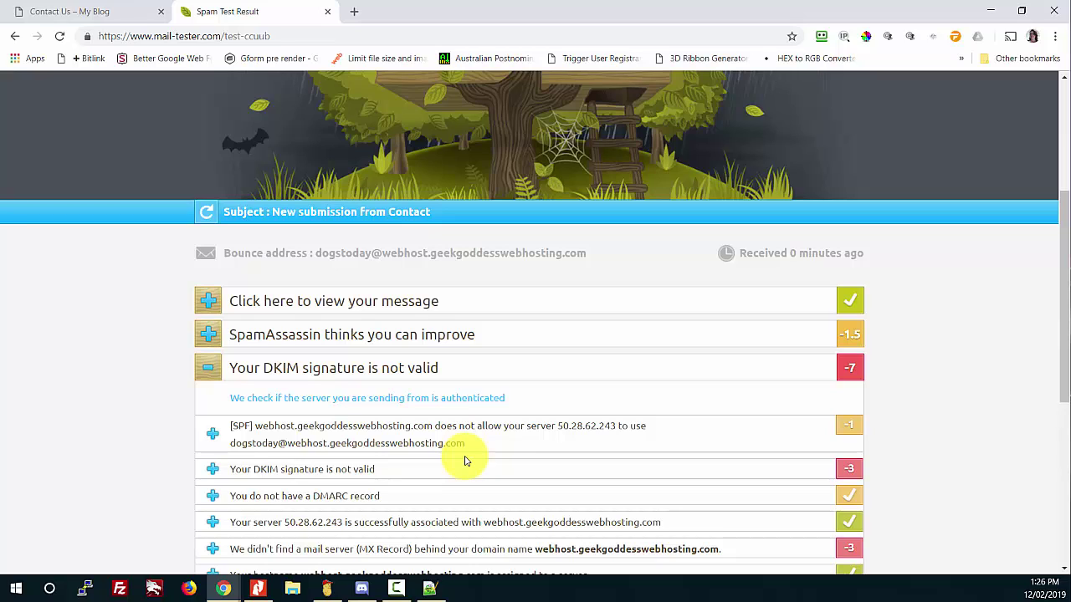
Step: In a new Chrome tab, go to the WHM login suggested for 'web' to reach cPanel
click(350, 9)
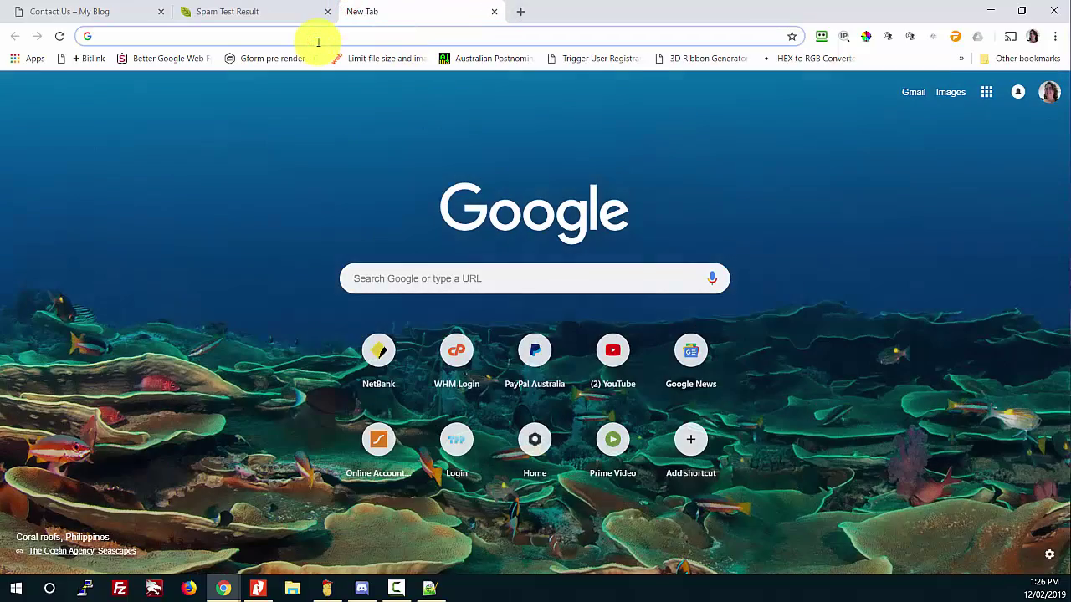
text(web)
key(Return)
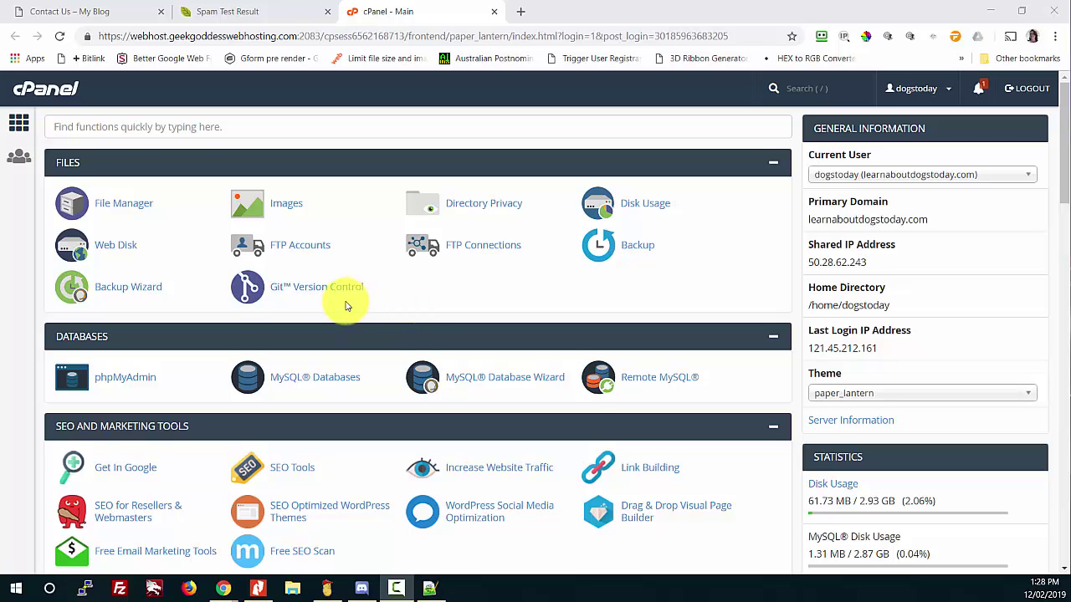
Step: Search cPanel's function list for 'authen' to find the Email Authentication page
scroll(348, 306, down, 1)
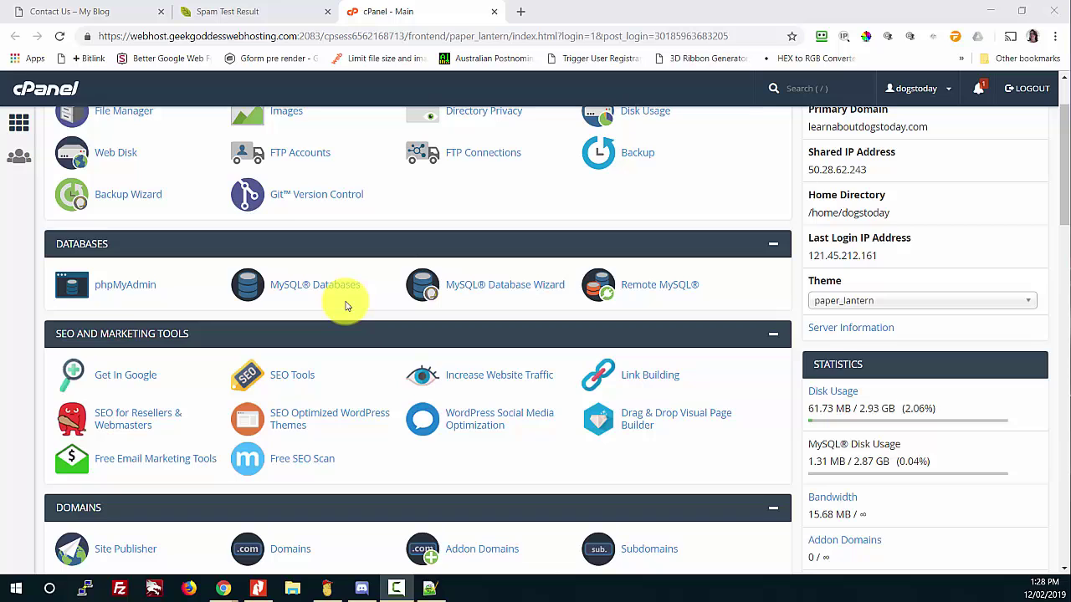
scroll(347, 306, down, 3)
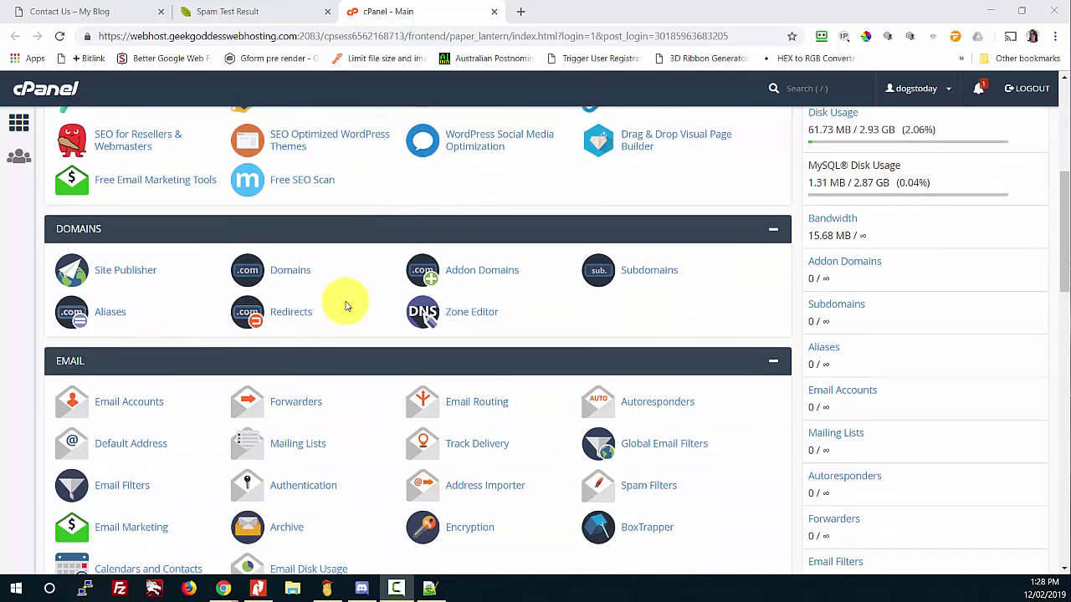
scroll(347, 307, up, 1)
scroll(347, 306, down, 2)
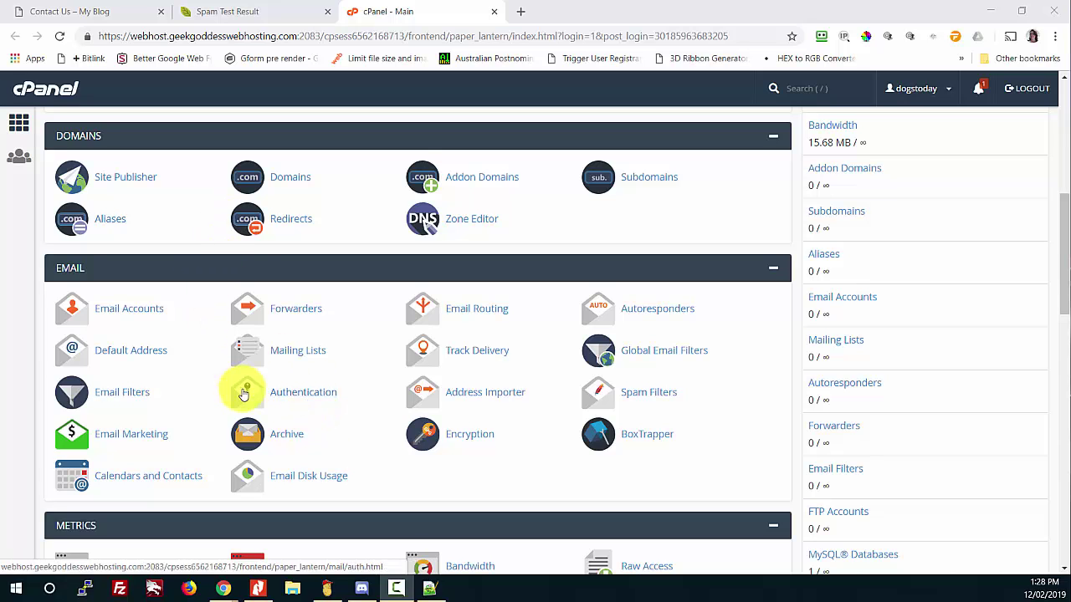
scroll(243, 392, up, 3)
scroll(242, 392, up, 3)
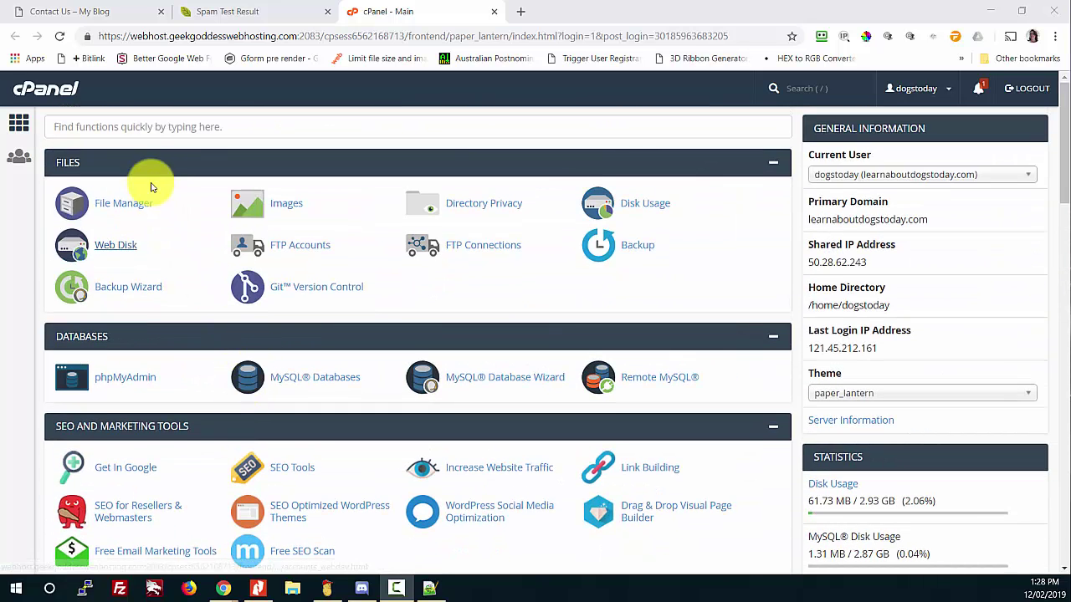
click(135, 127)
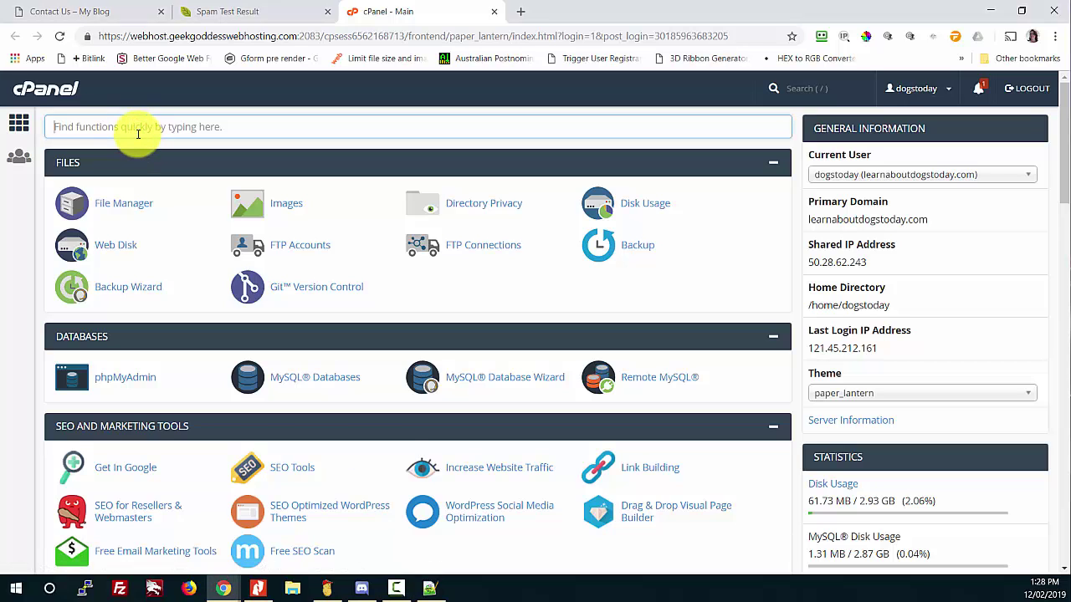
text(authen)
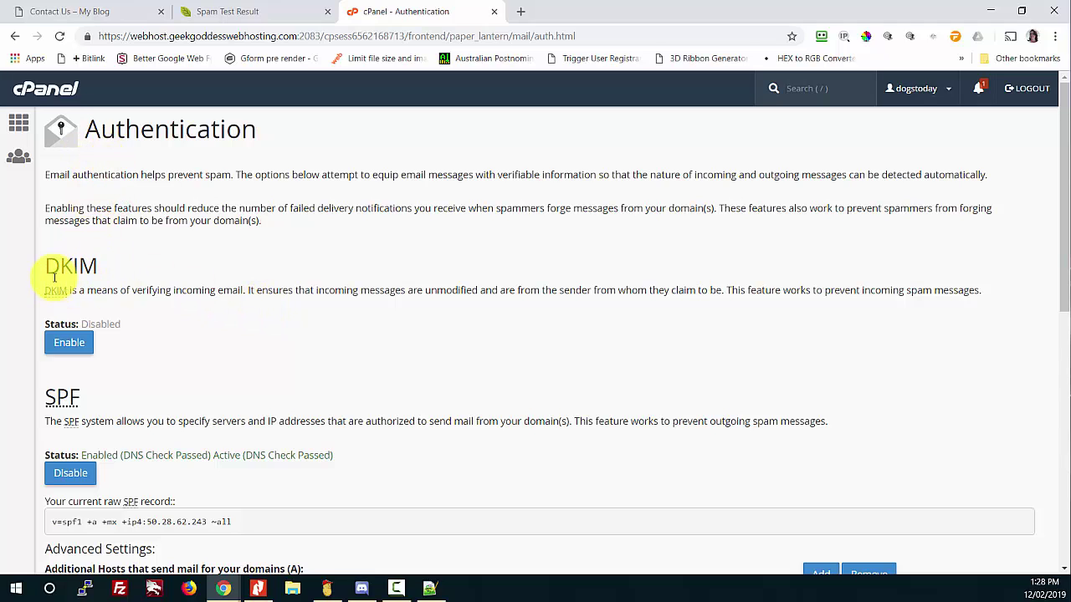
Step: Enable DKIM for the domain and return to the Authentication overview
drag(44, 293, 992, 308)
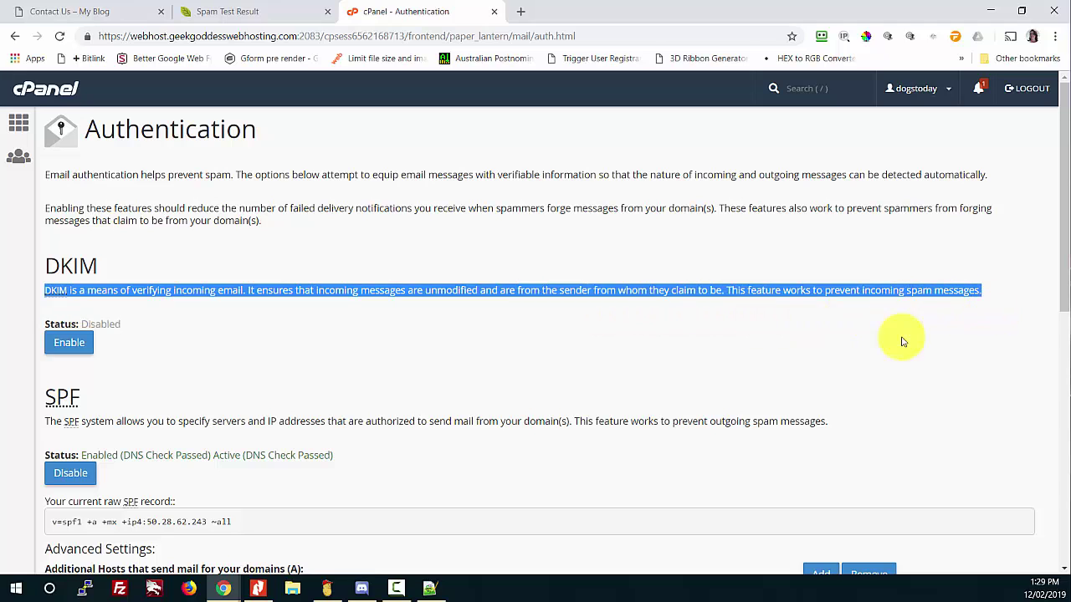
click(412, 355)
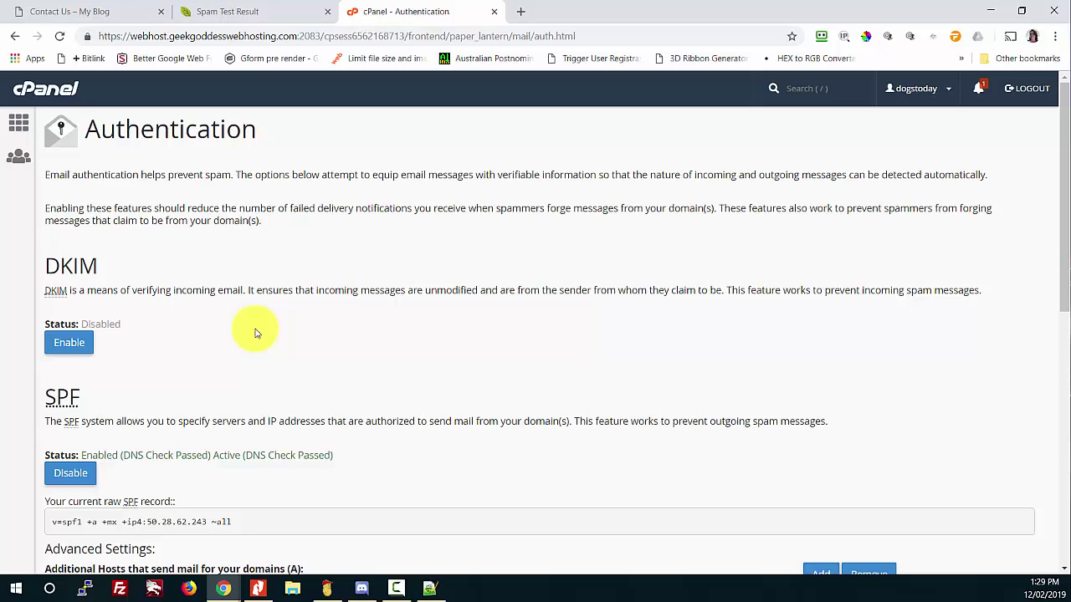
click(66, 353)
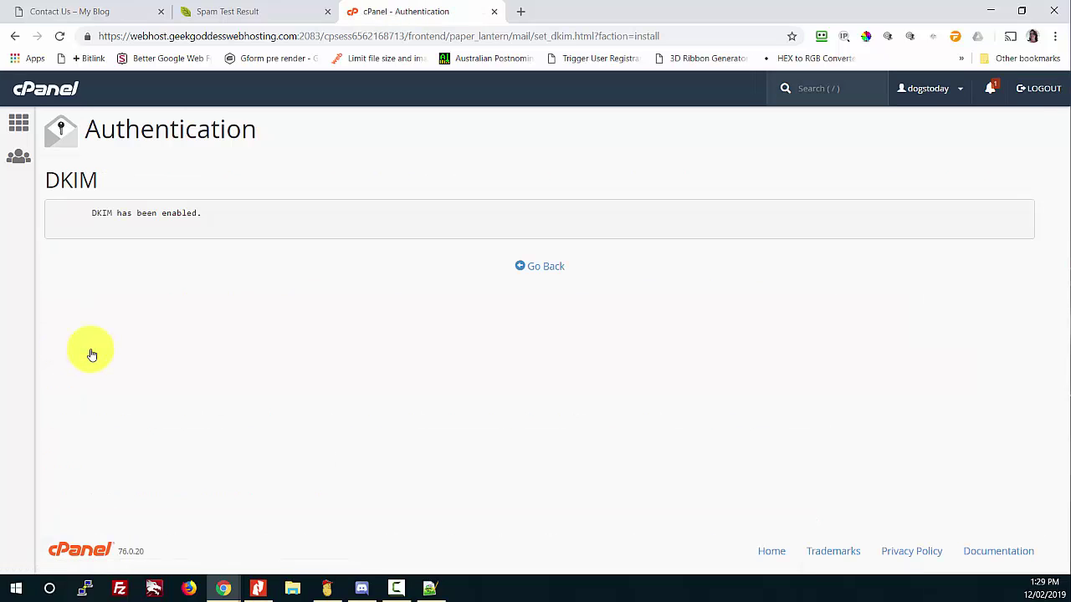
click(545, 269)
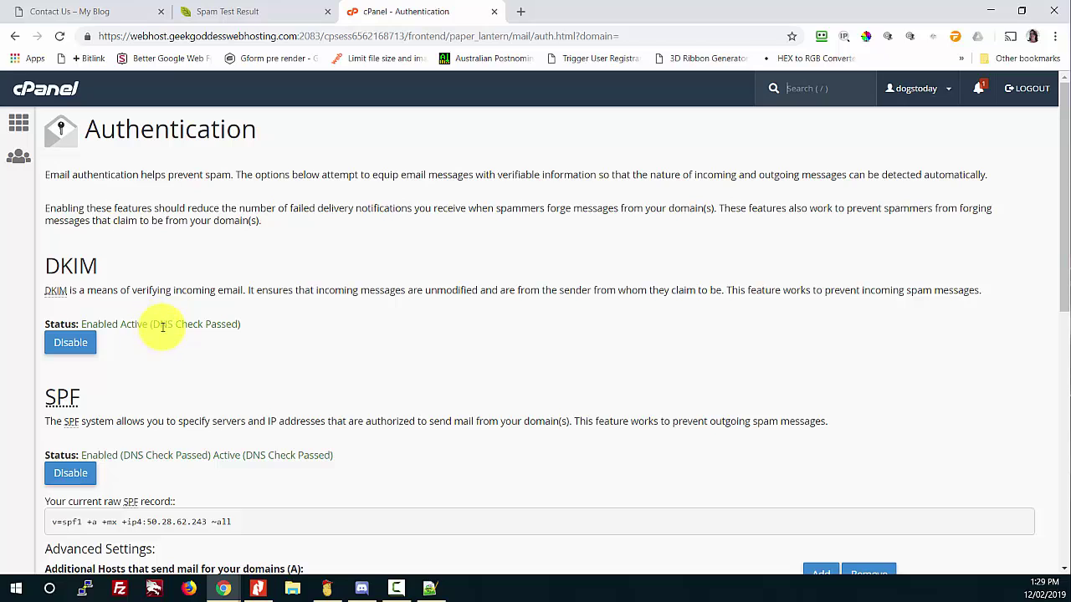
drag(245, 327, 154, 325)
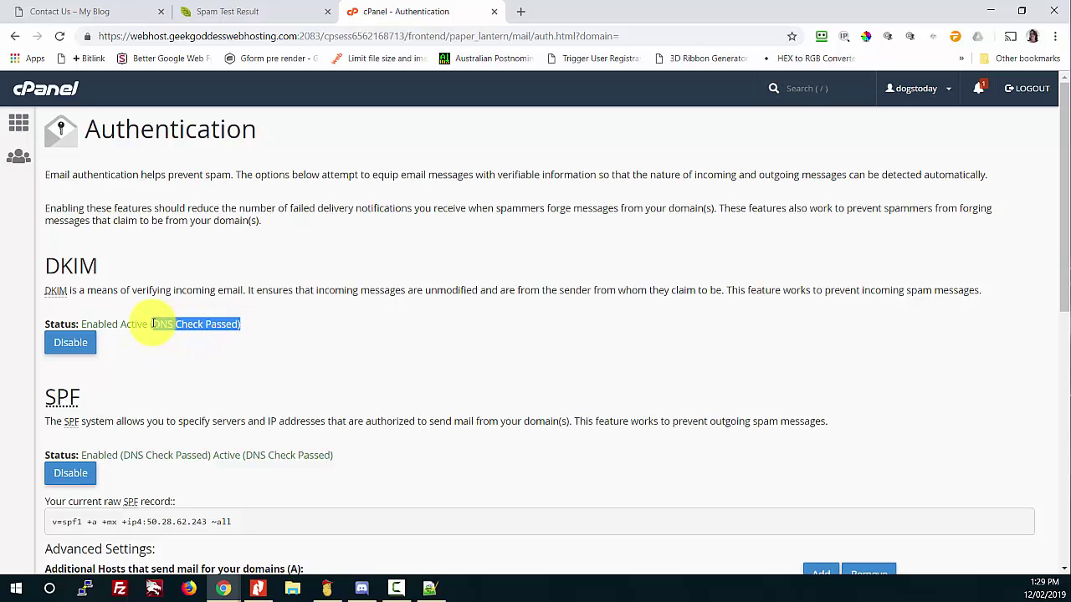
click(201, 343)
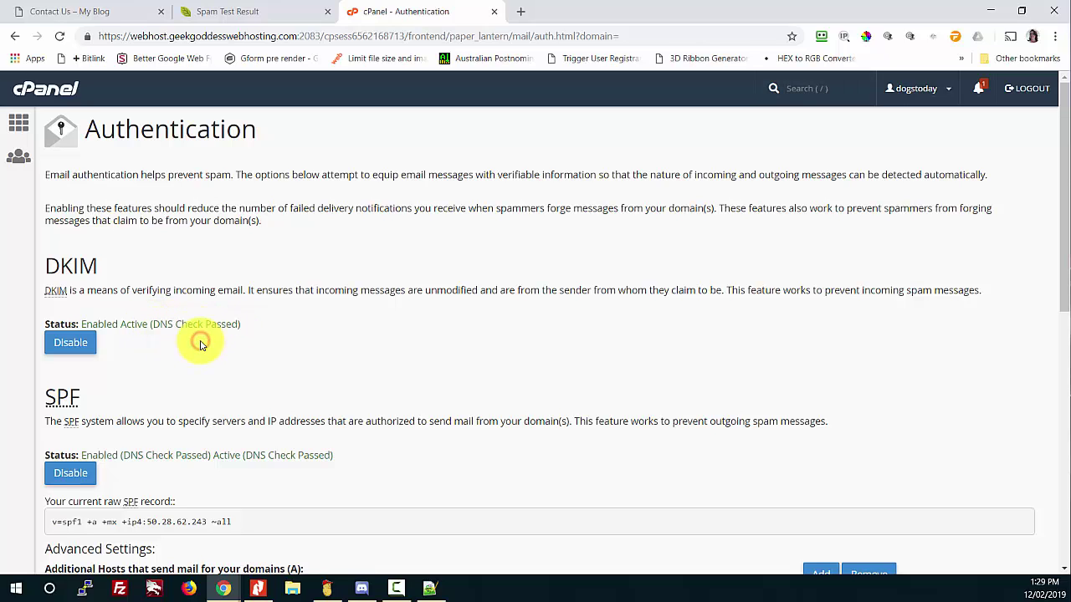
scroll(201, 345, down, 3)
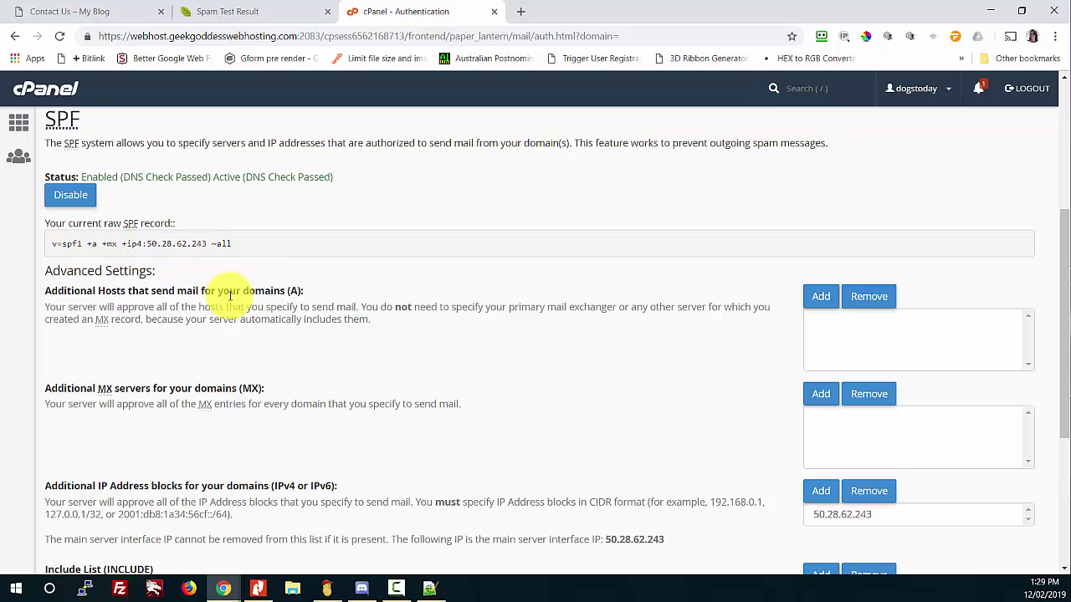
scroll(235, 333, down, 1)
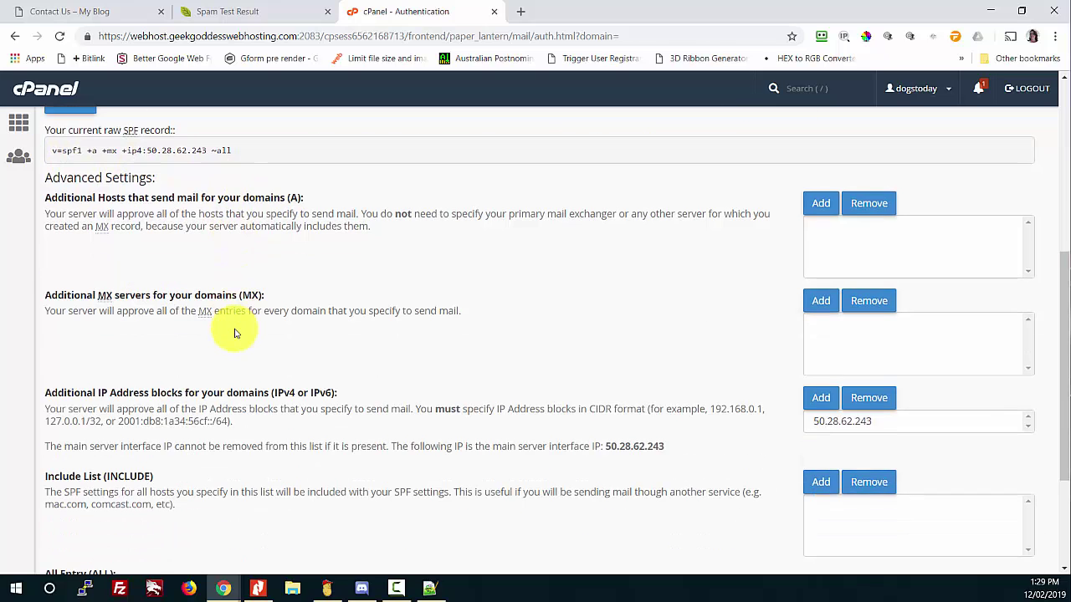
scroll(235, 333, down, 1)
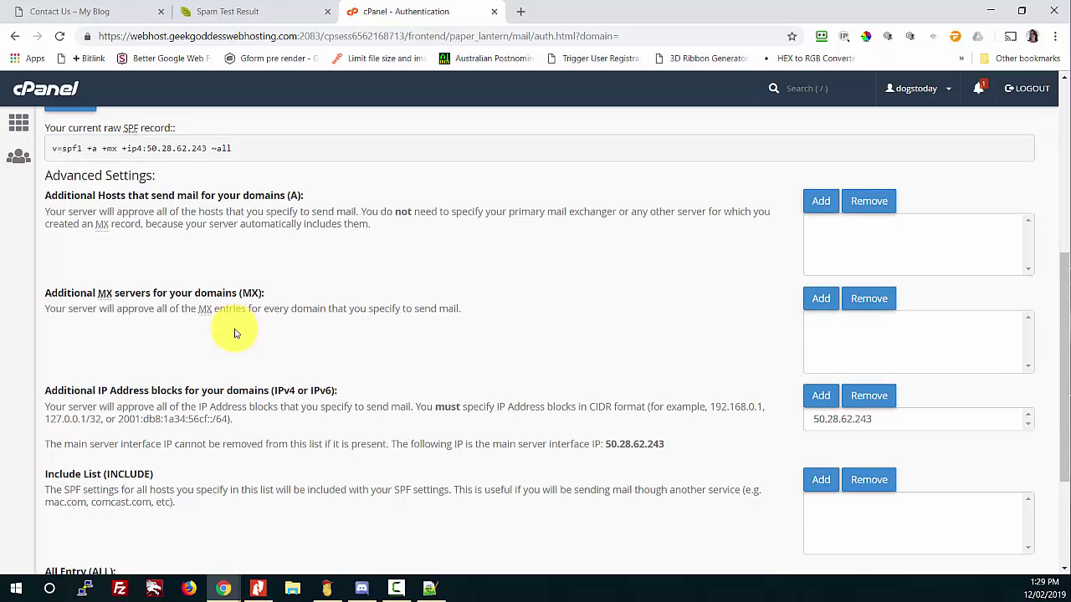
scroll(235, 333, down, 1)
scroll(235, 333, up, 1)
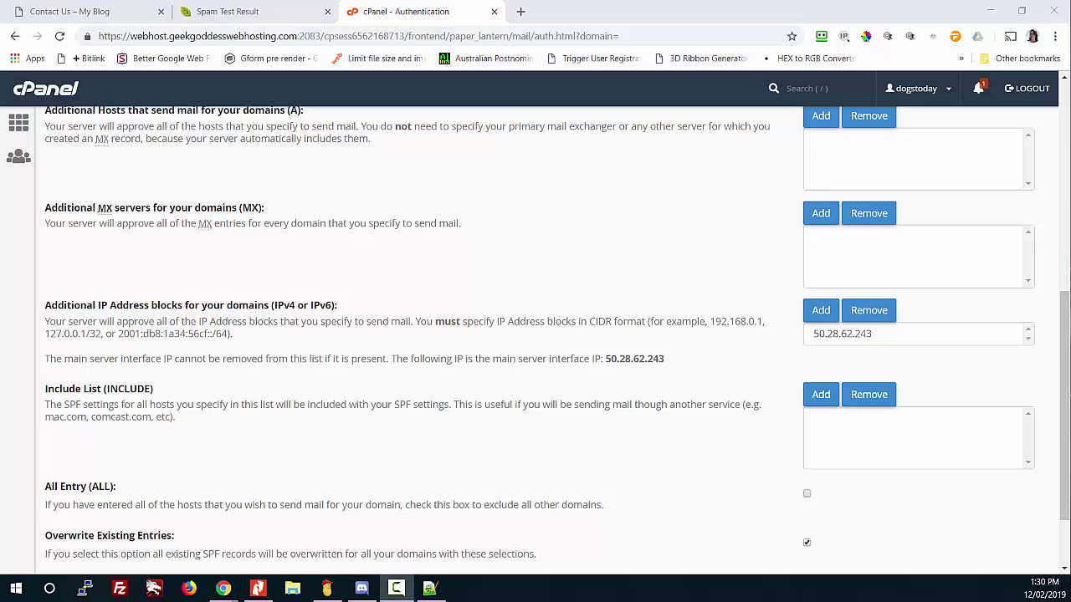
Step: Expand the SPF warning in the mail-tester spam report
scroll(215, 350, up, 2)
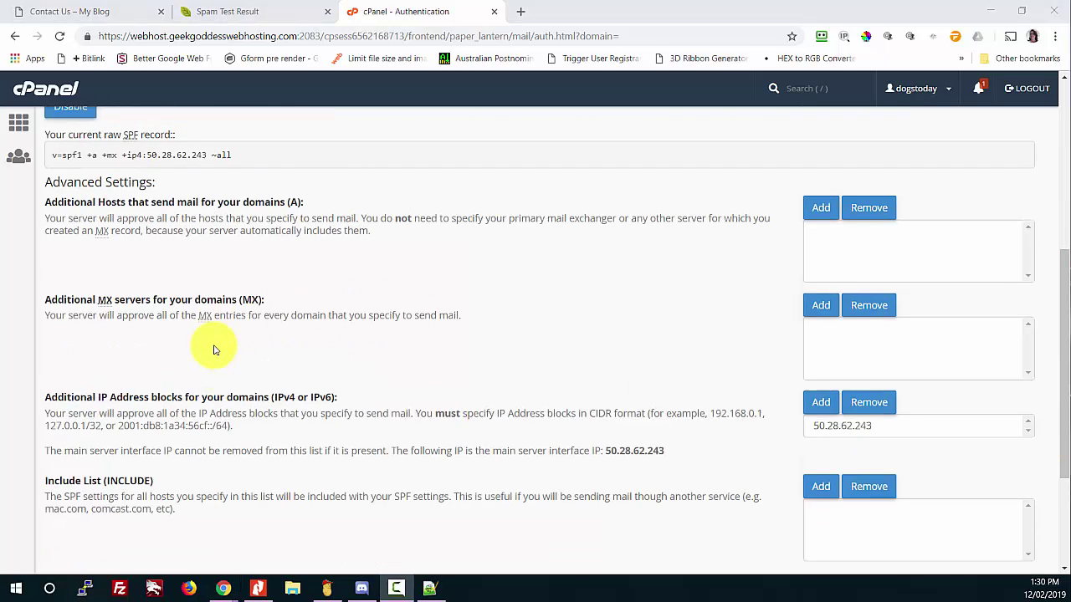
click(245, 18)
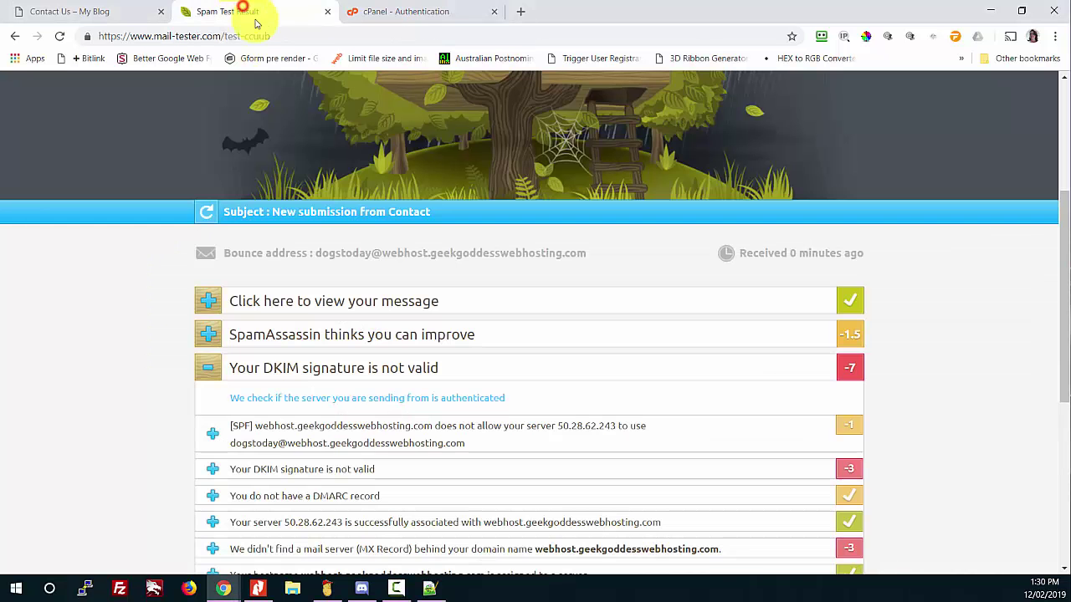
scroll(193, 418, down, 1)
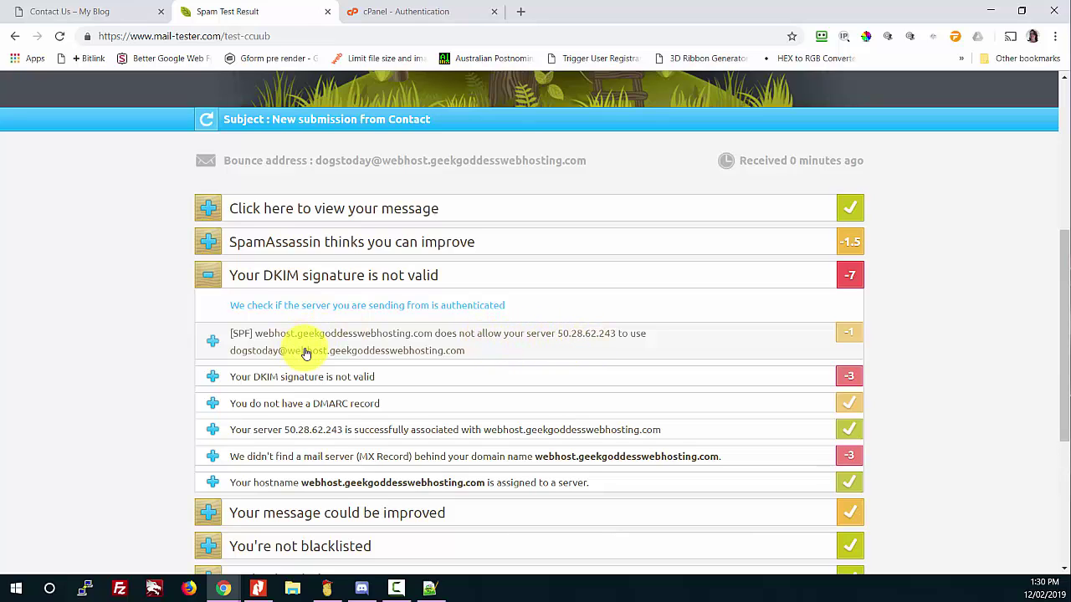
drag(455, 359, 239, 333)
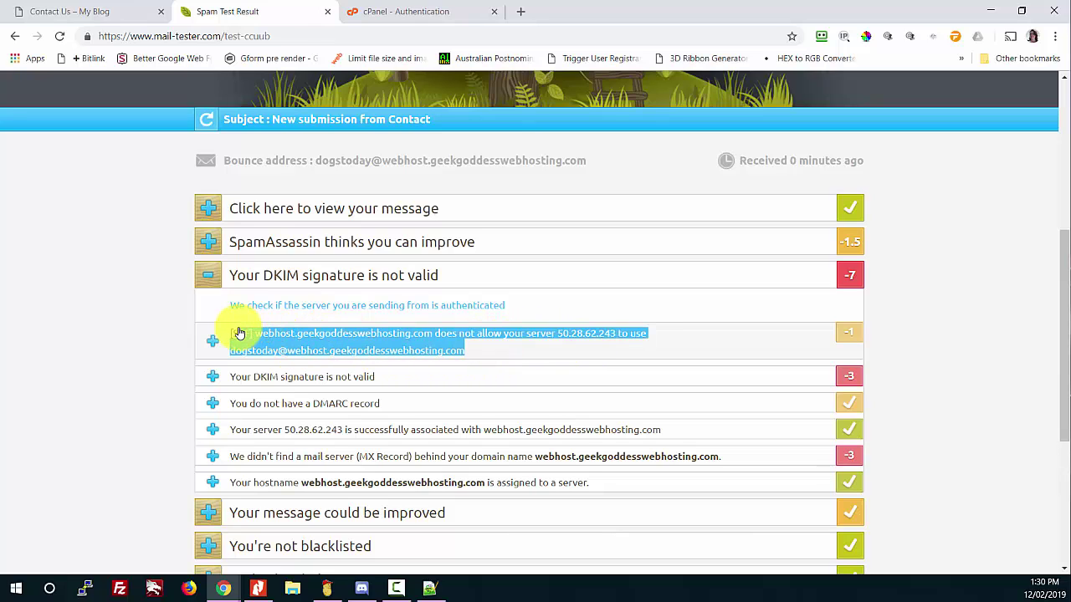
click(238, 333)
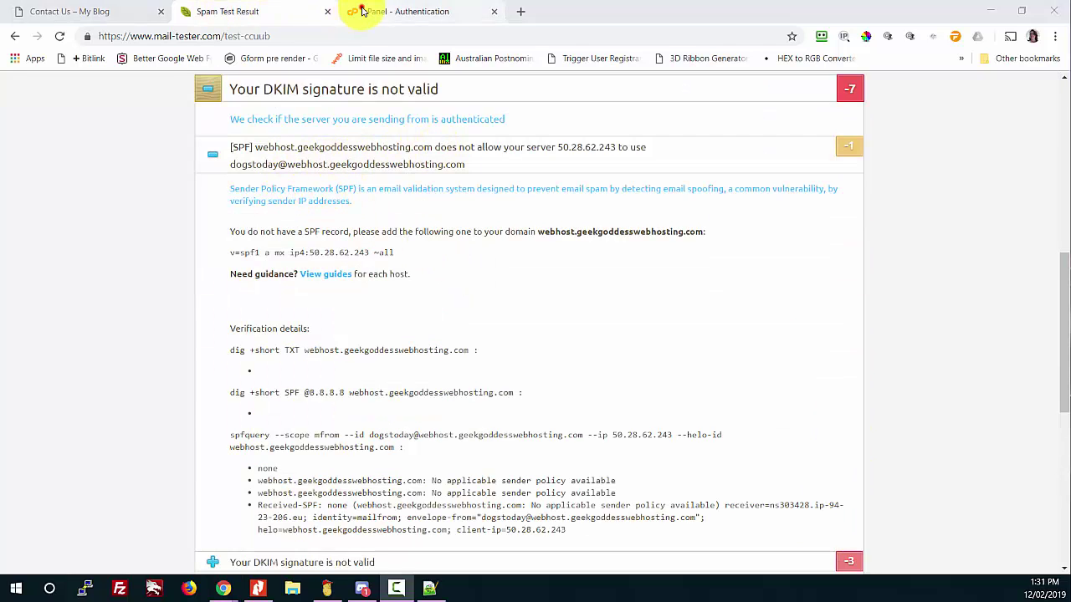
Step: Compare cPanel's SPF settings with mail-tester's note that the domain lacks an SPF record
click(360, 11)
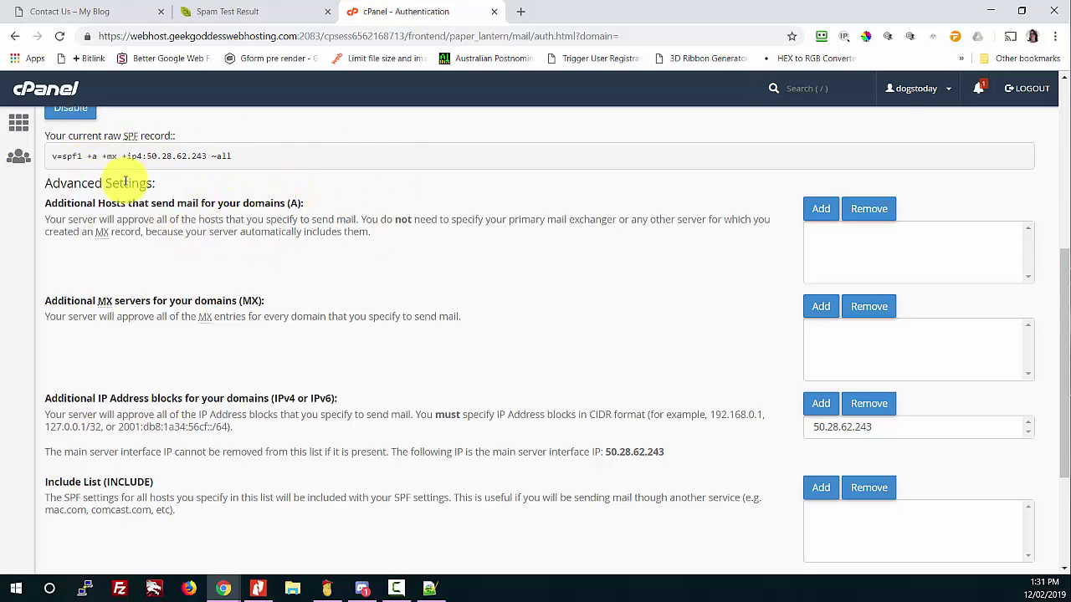
click(249, 12)
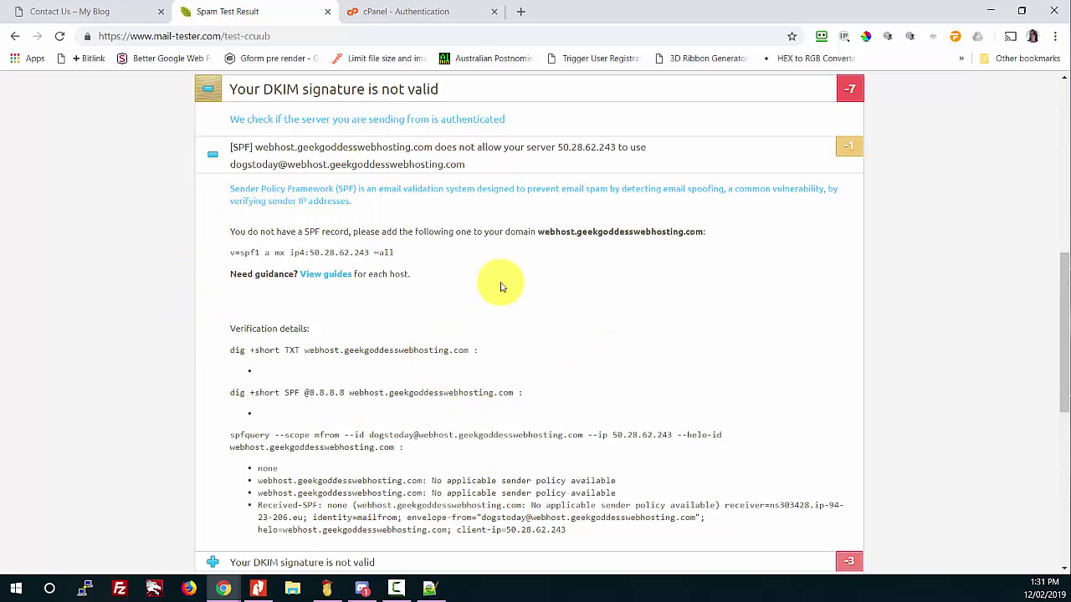
drag(538, 231, 704, 228)
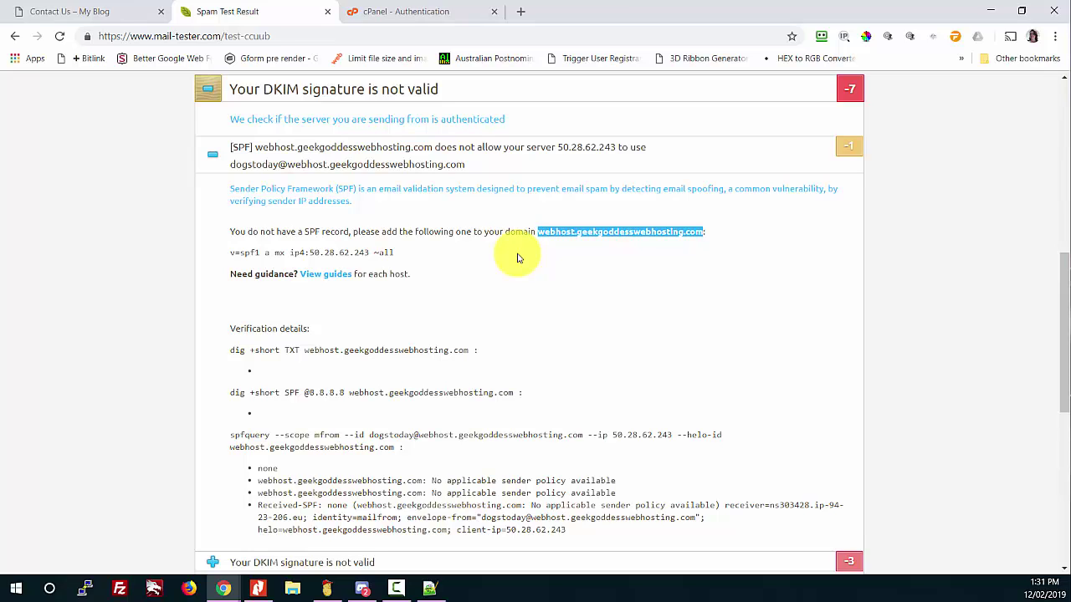
scroll(517, 257, down, 3)
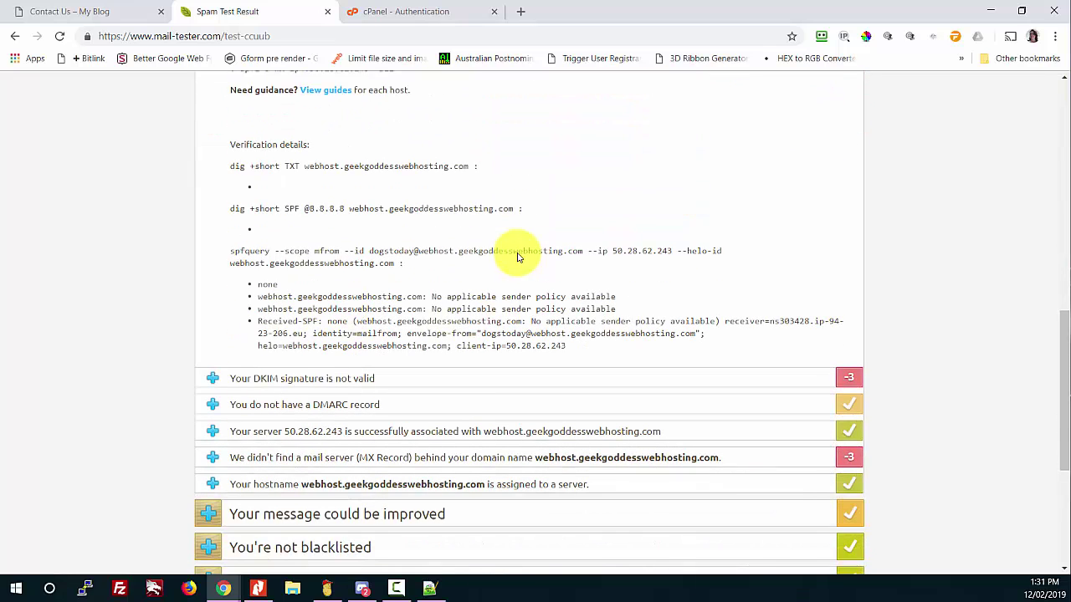
Step: Re-save SPF as v=spf1 +a +mx +ip4:50.28.62.243 ~all and return to the Authentication overview
click(400, 11)
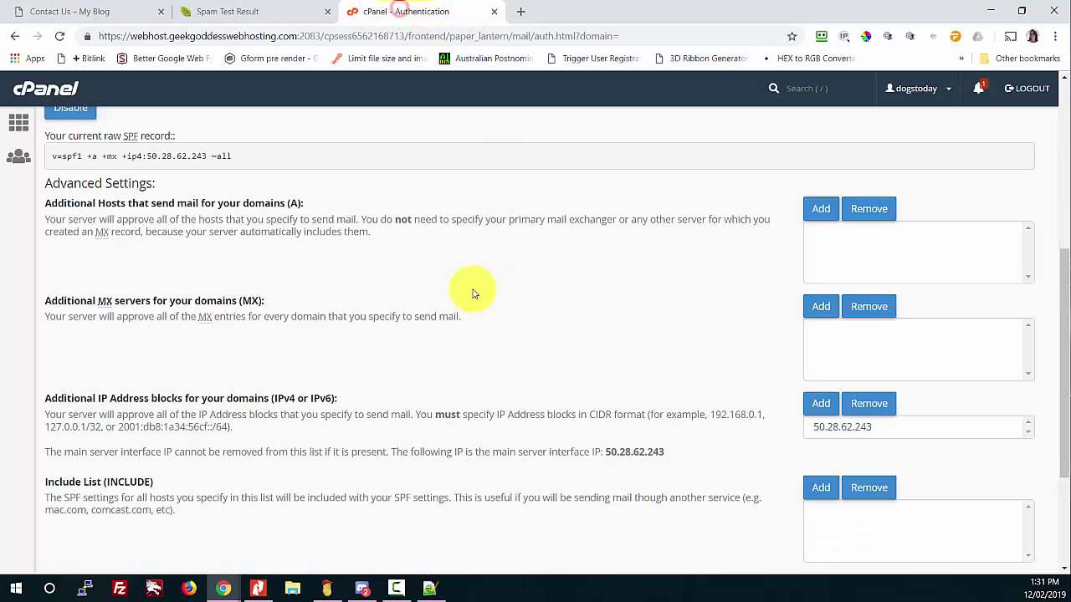
scroll(226, 241, up, 2)
scroll(226, 239, down, 3)
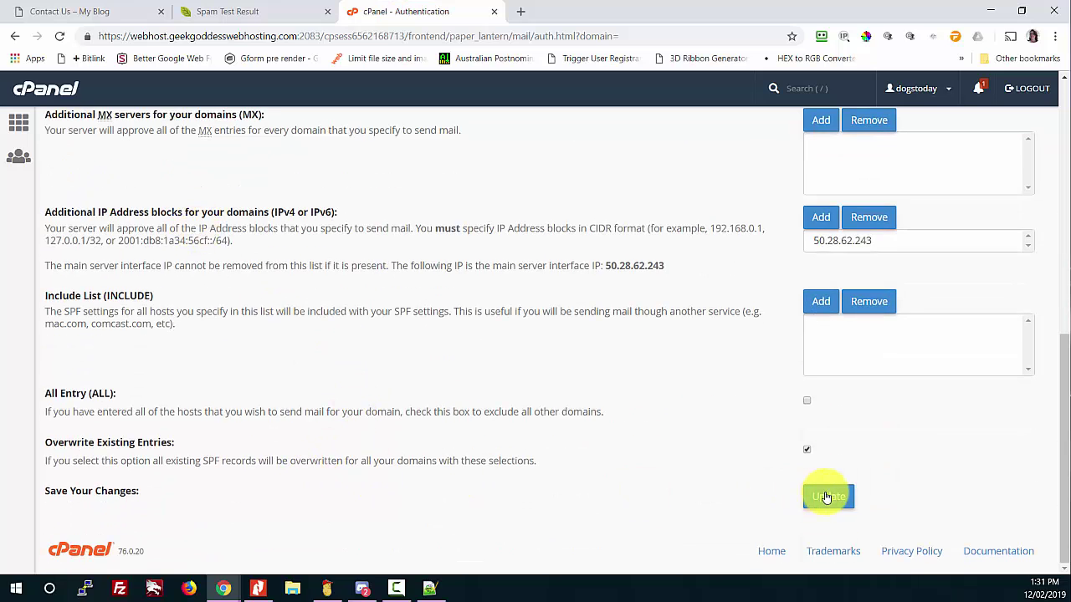
click(828, 496)
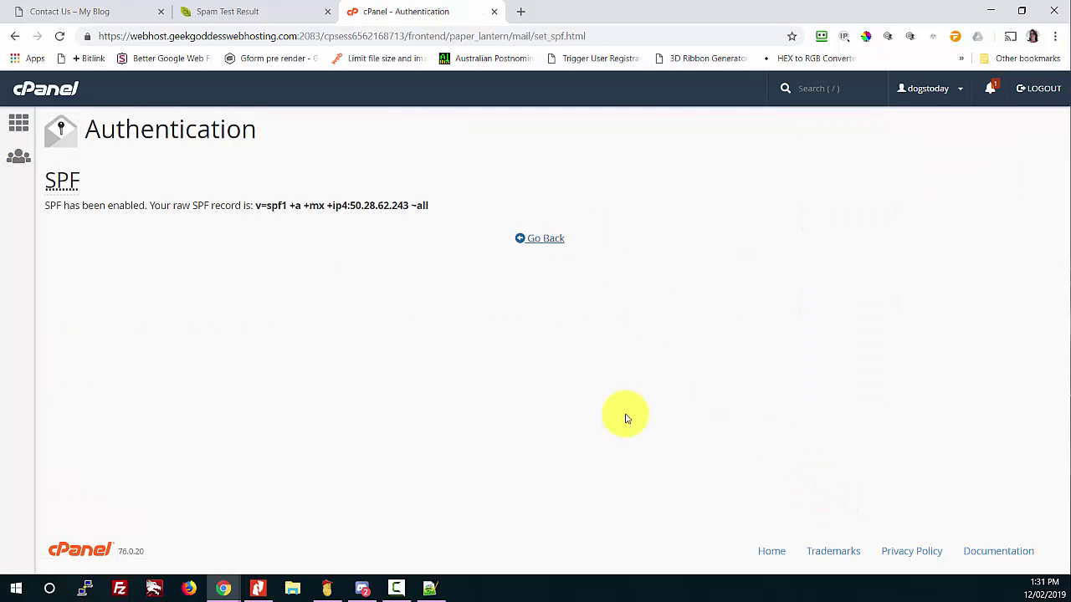
click(540, 240)
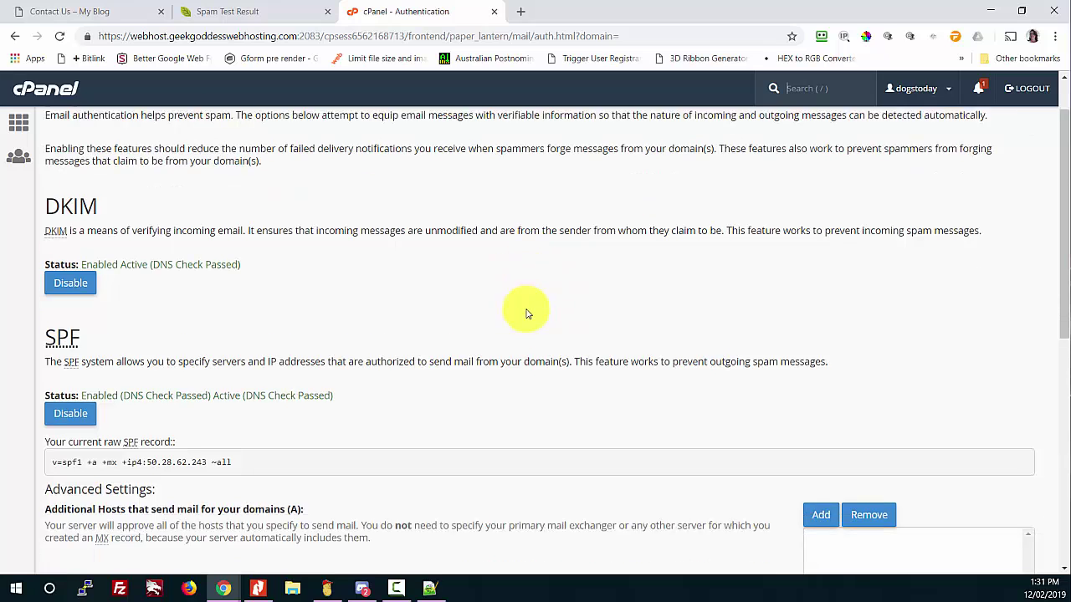
Step: Go back to the cPanel home page
scroll(526, 310, down, 1)
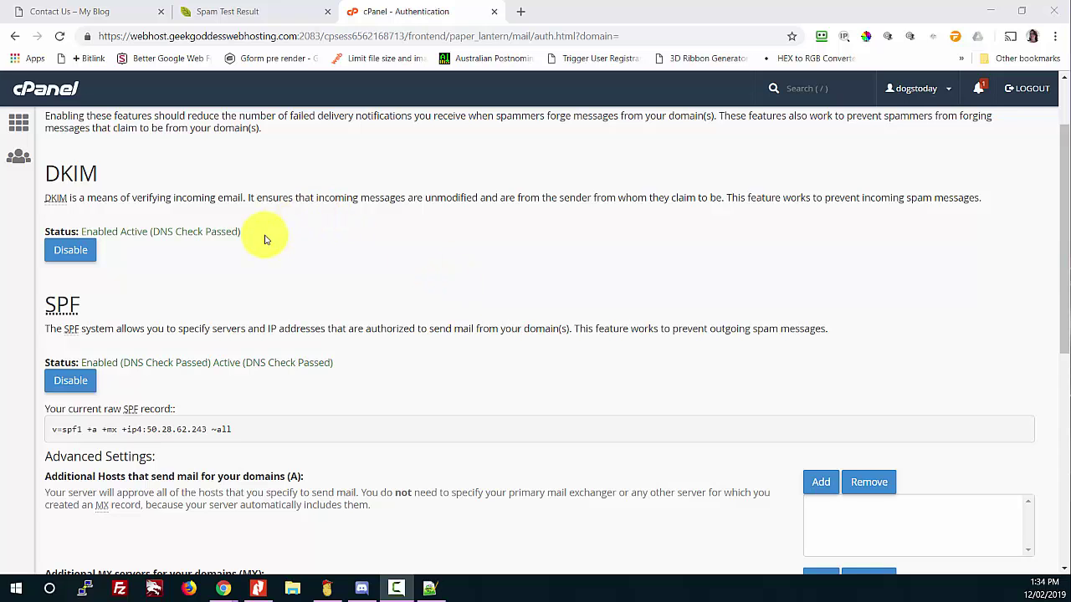
scroll(258, 248, up, 2)
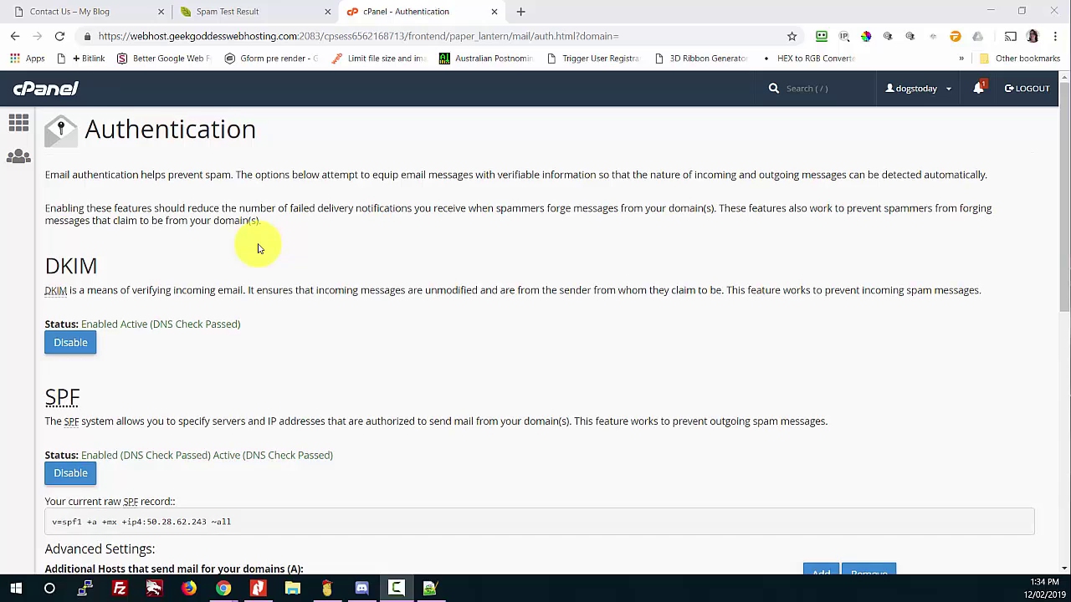
scroll(258, 248, down, 7)
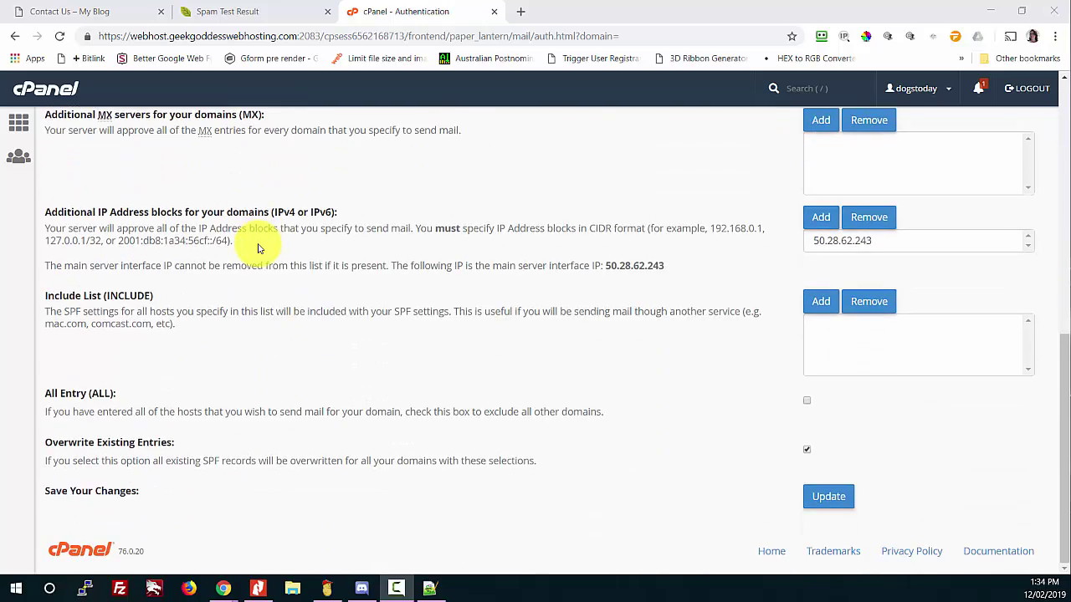
scroll(258, 249, up, 4)
scroll(258, 249, up, 2)
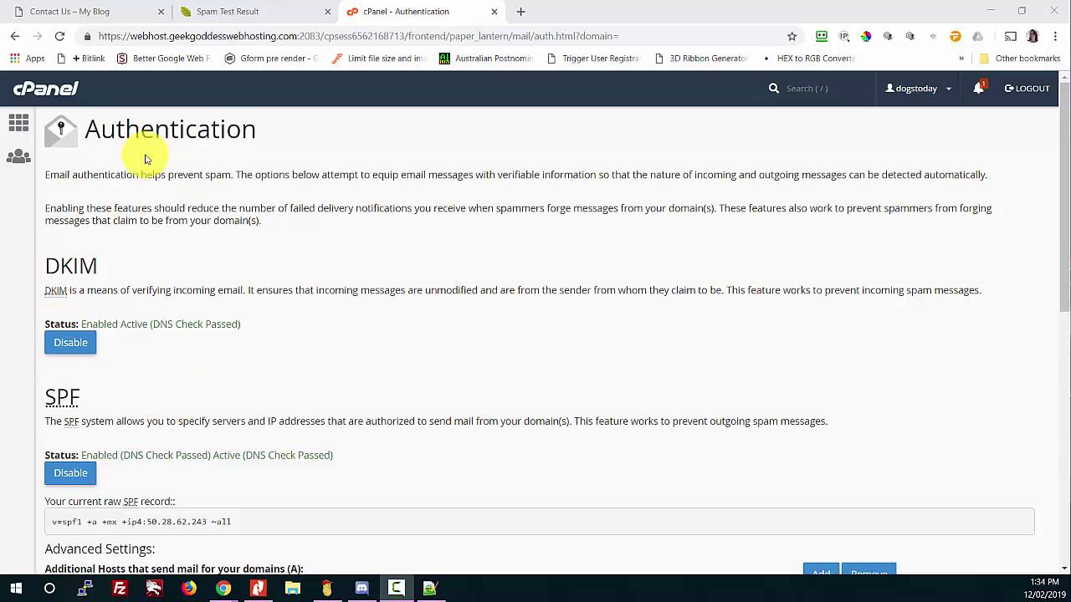
click(20, 127)
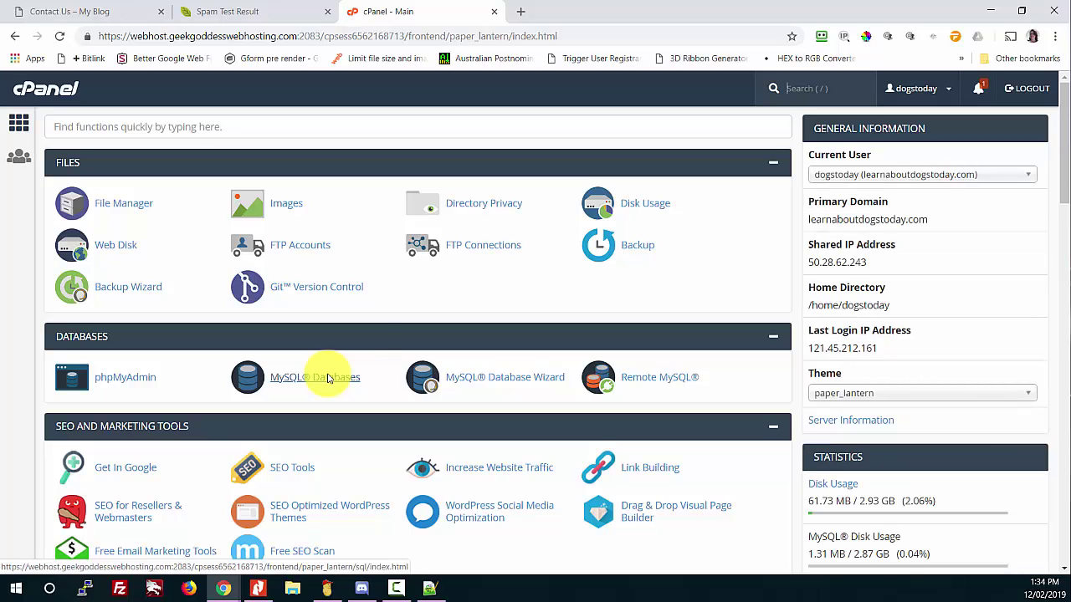
Step: Search cPanel for 'zone' and open the Zone Editor
click(237, 126)
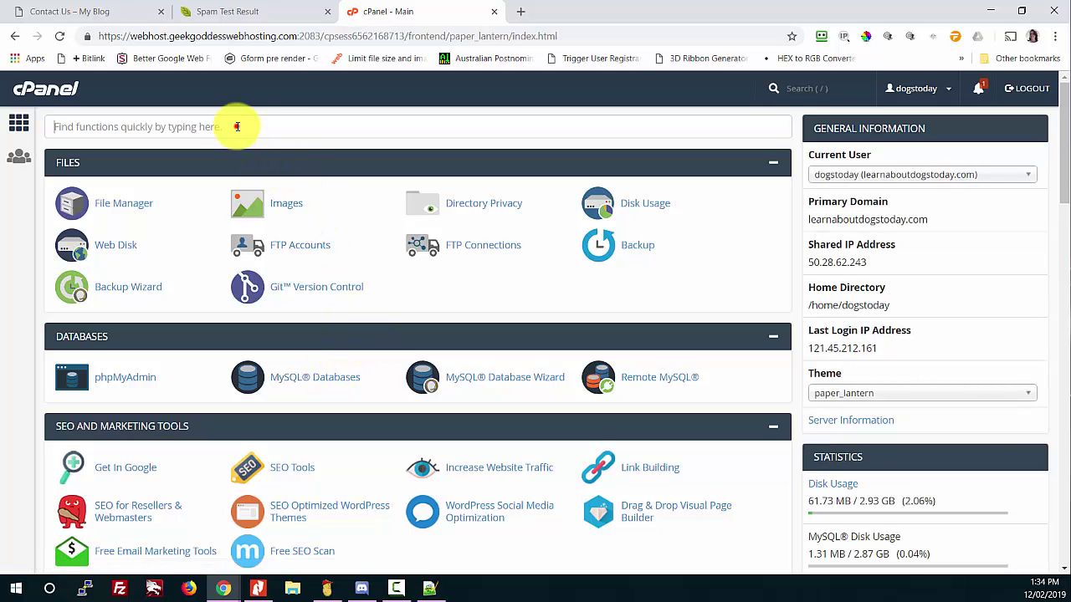
click(237, 126)
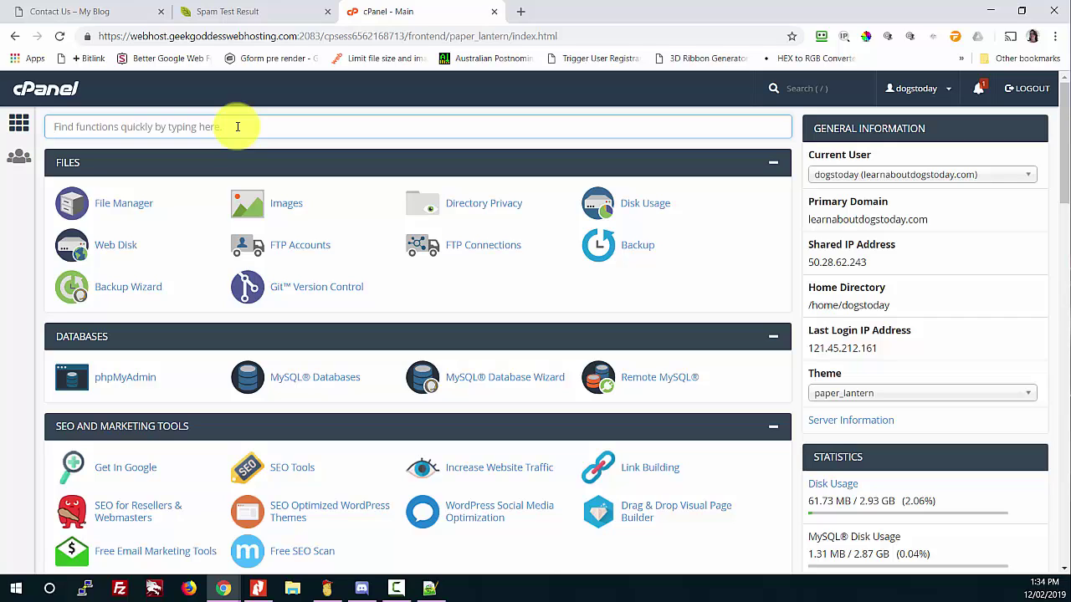
text(zone)
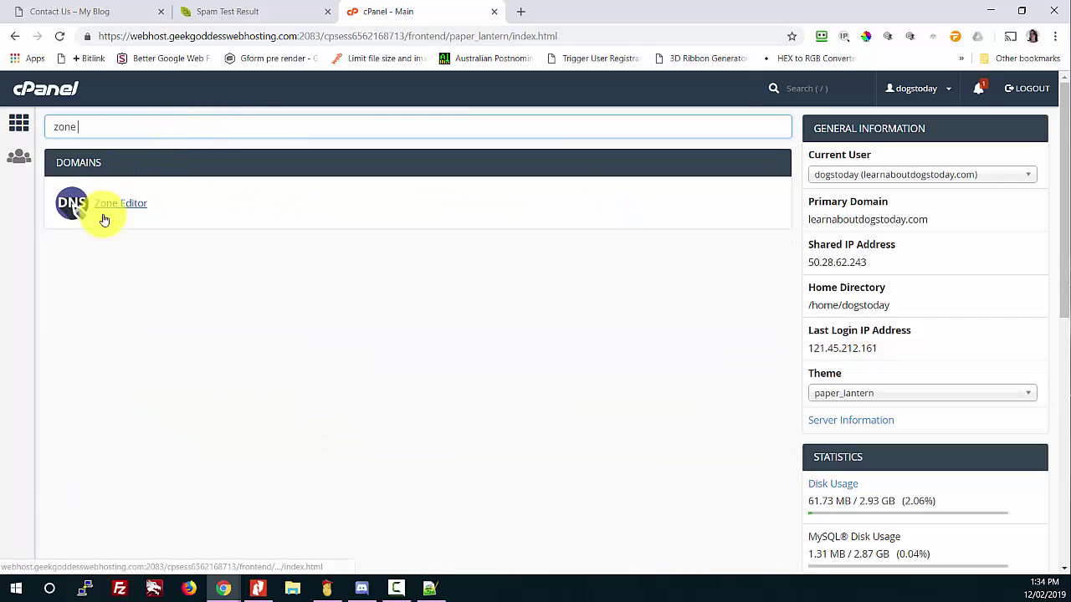
click(106, 212)
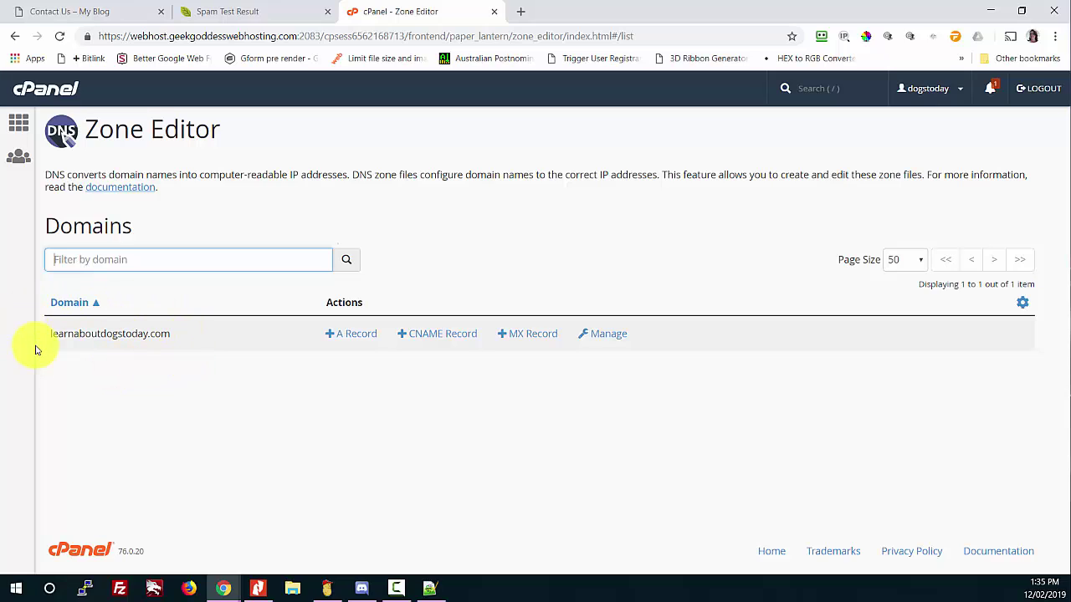
Step: Open learnaboutdogstoday.com's 16 DNS records, check the default._domainkey entry, and list addable record types
click(604, 333)
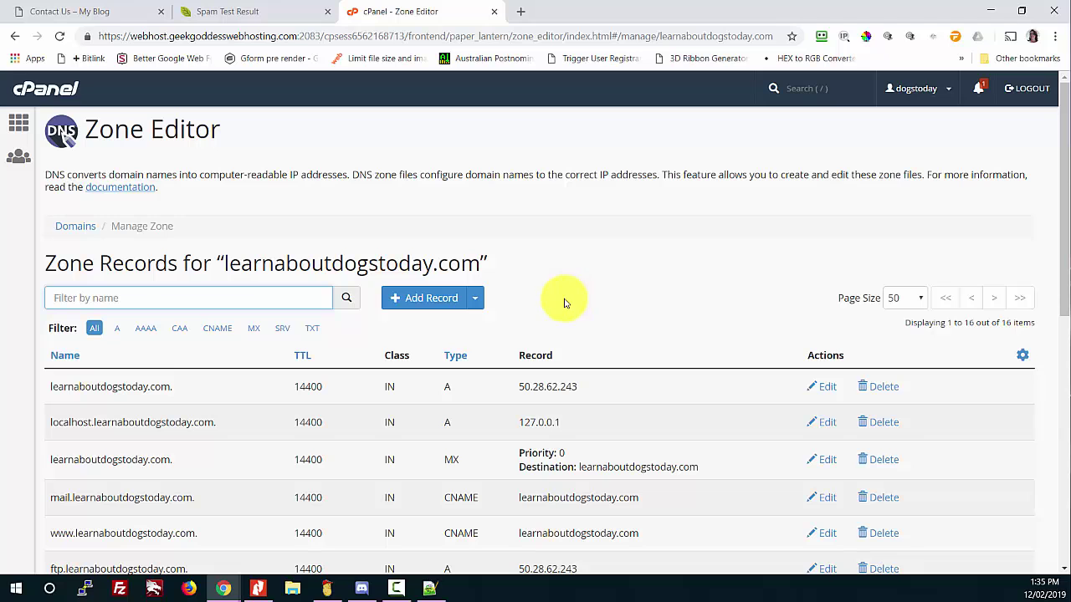
scroll(517, 301, down, 1)
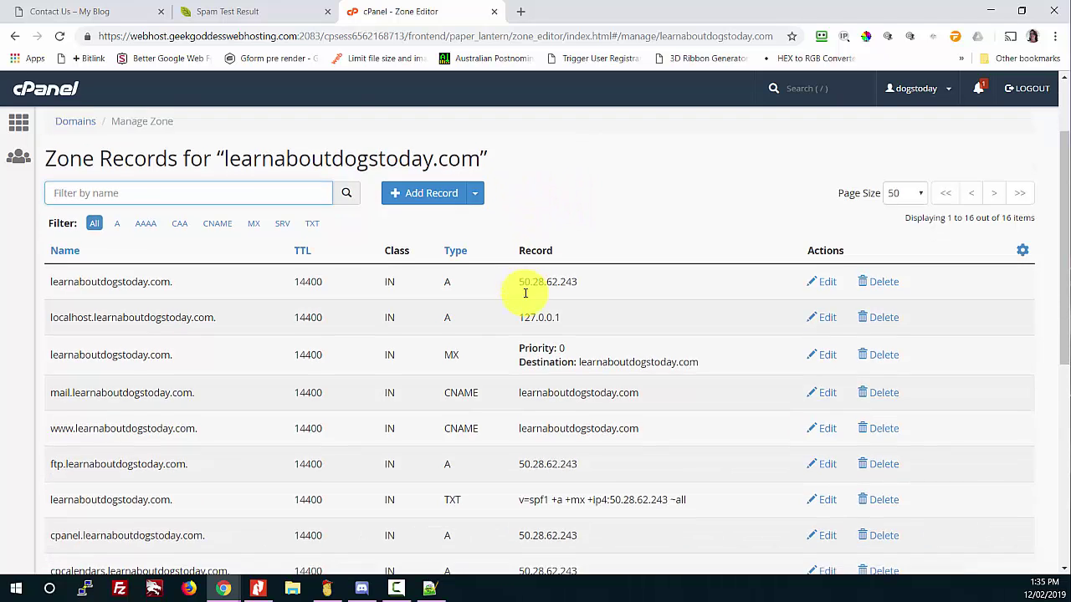
scroll(525, 293, down, 5)
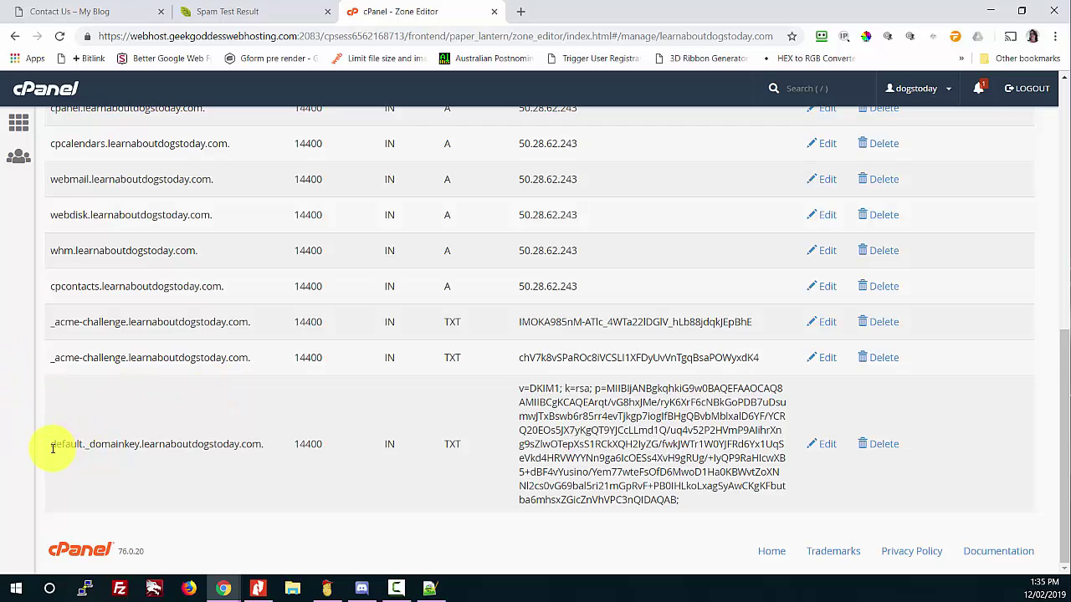
drag(52, 448, 257, 459)
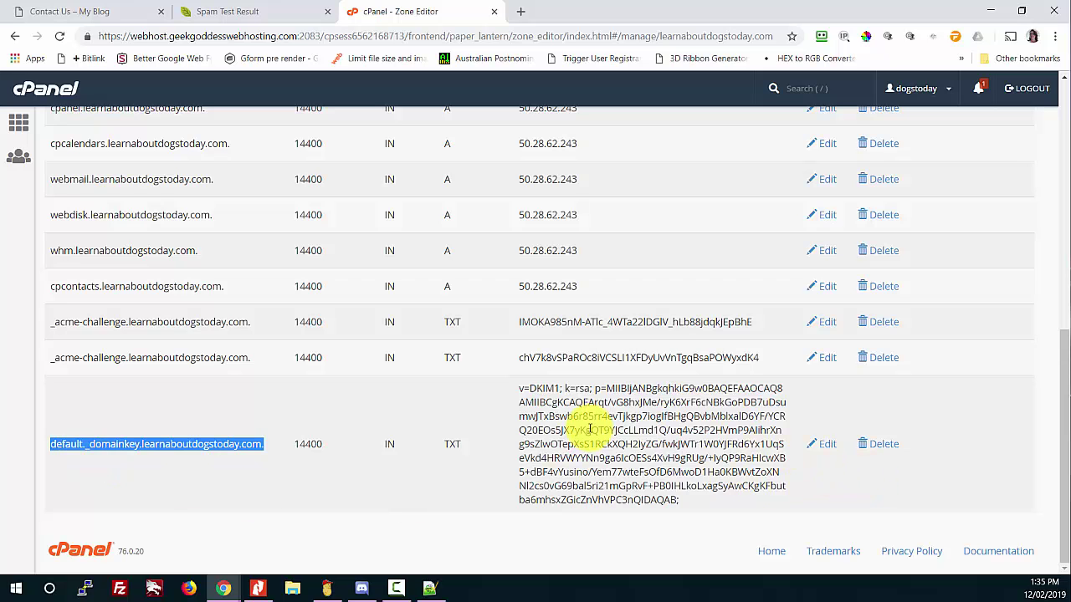
scroll(589, 430, up, 8)
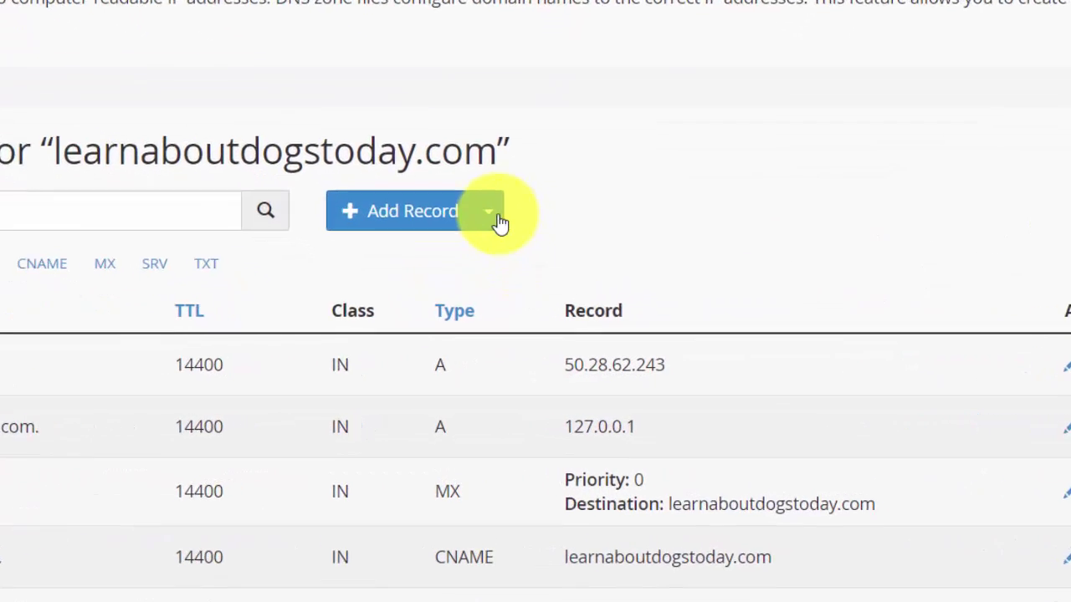
click(476, 299)
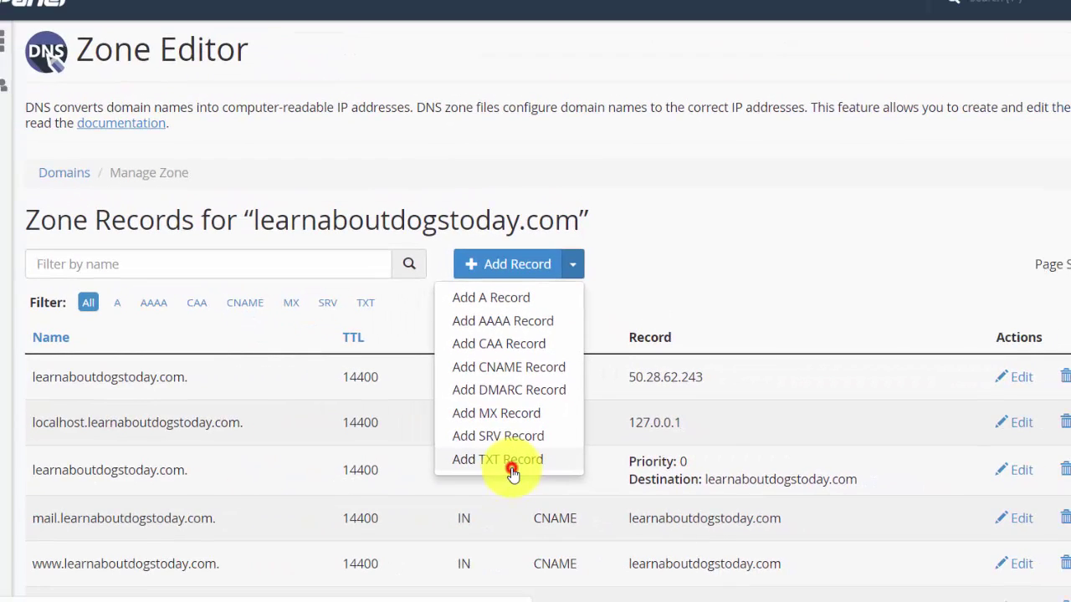
Step: Add a TXT record named learnaboutdogstoday.com. with value v=DMARC1;p=none;
click(512, 470)
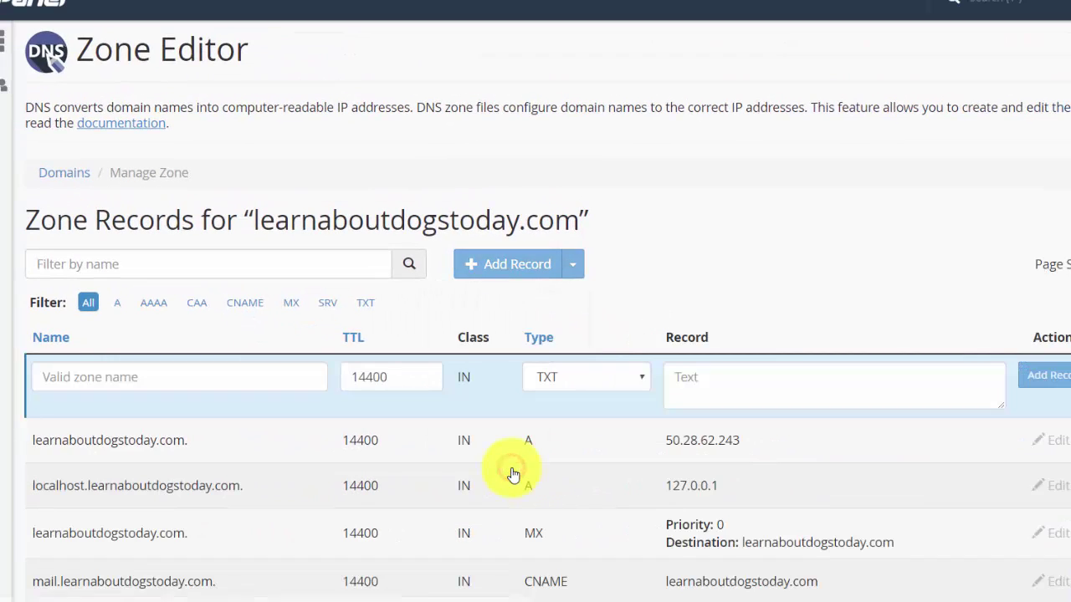
click(89, 371)
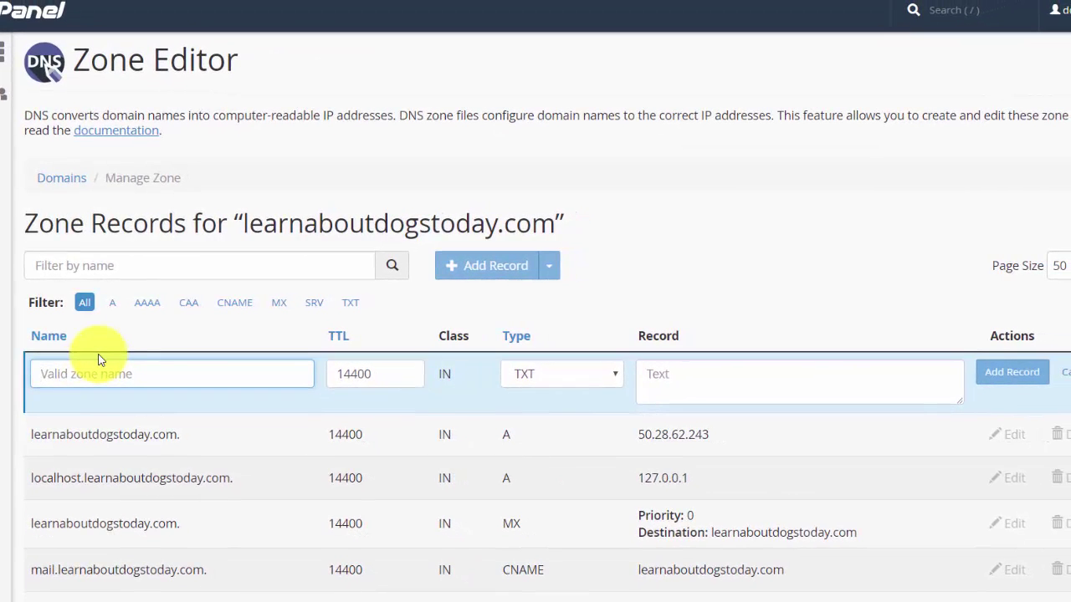
text(lear)
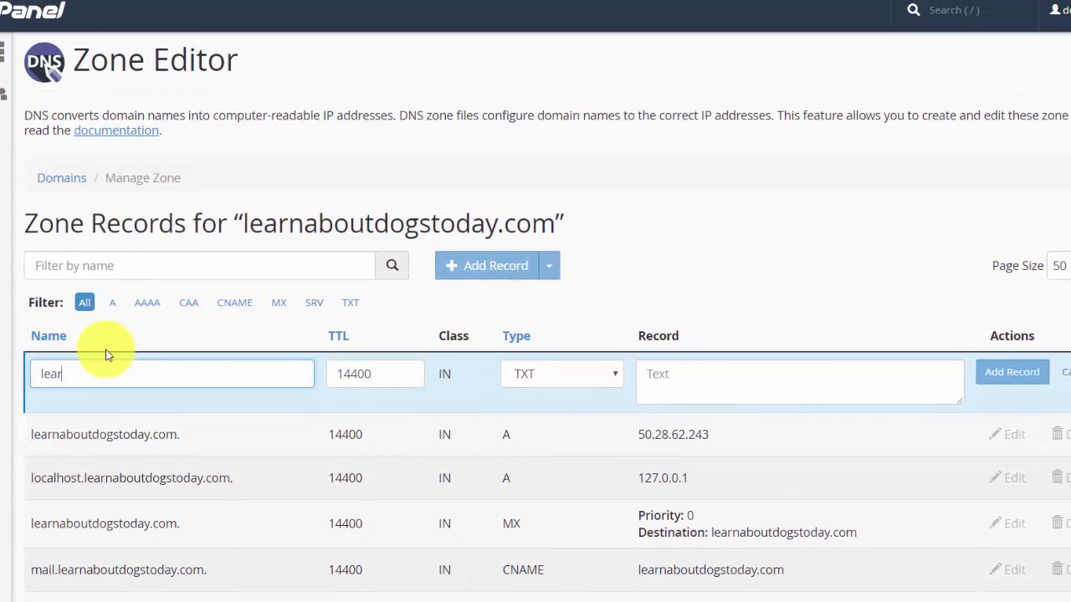
text(naboutdogstoday)
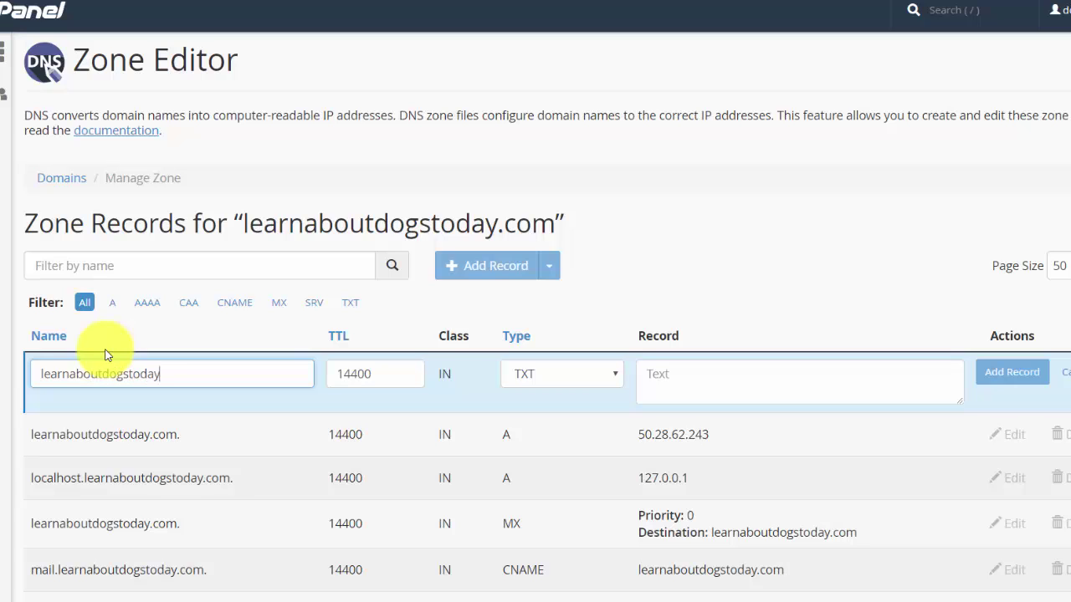
text(.com.)
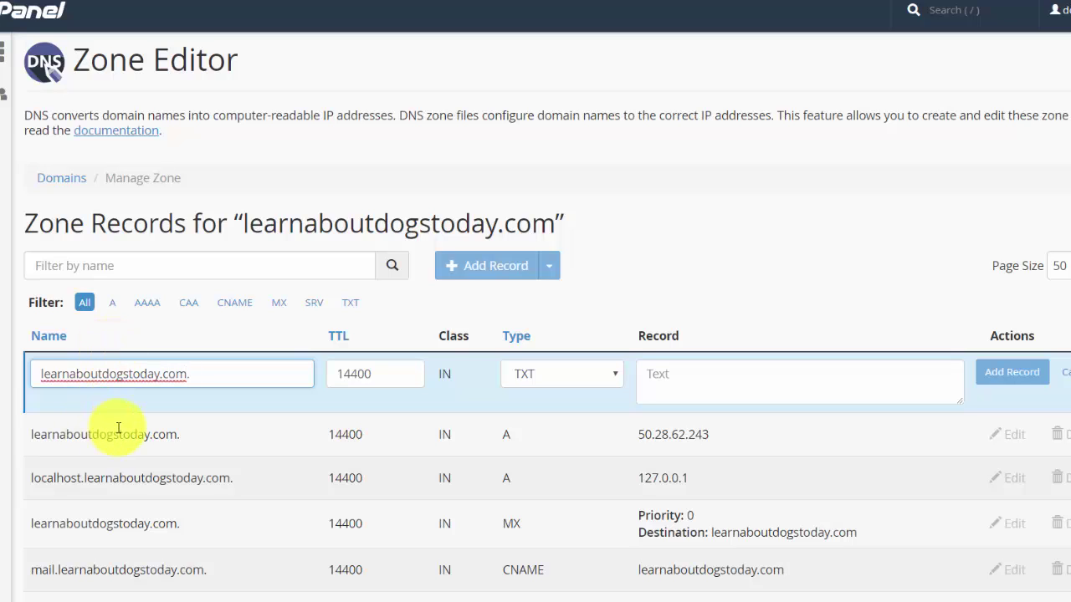
key(Tab)
key(Tab)
key(Tab)
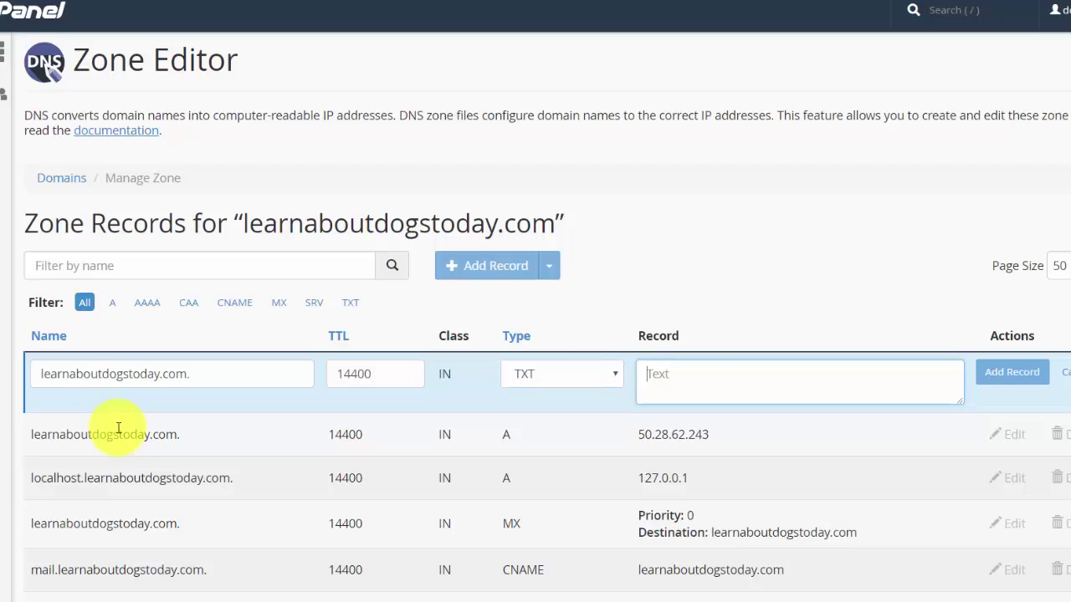
click(649, 379)
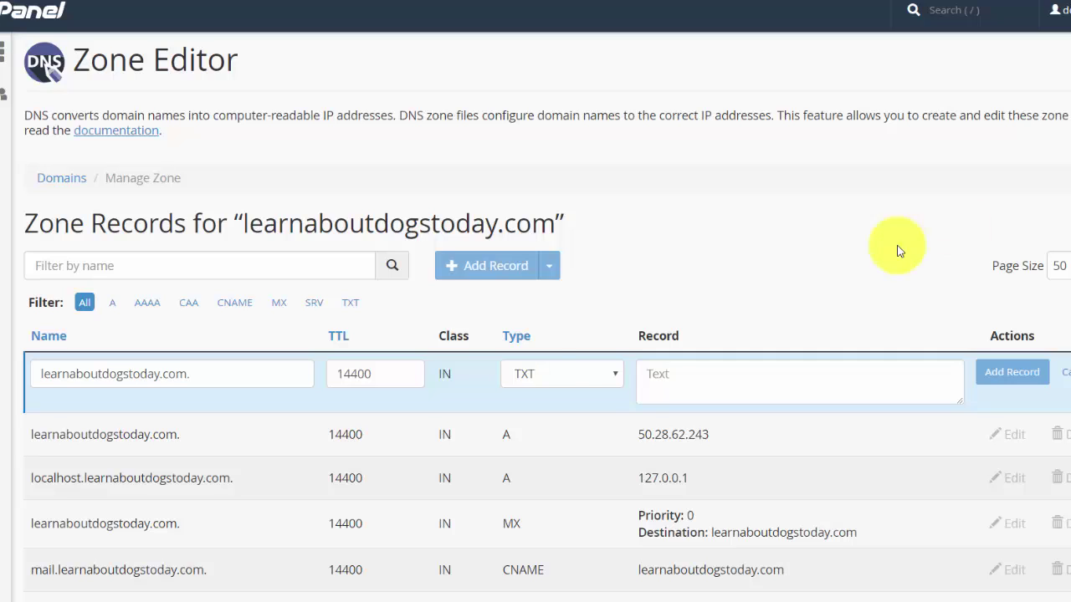
click(654, 374)
text(v=DMARC1;p=none;)
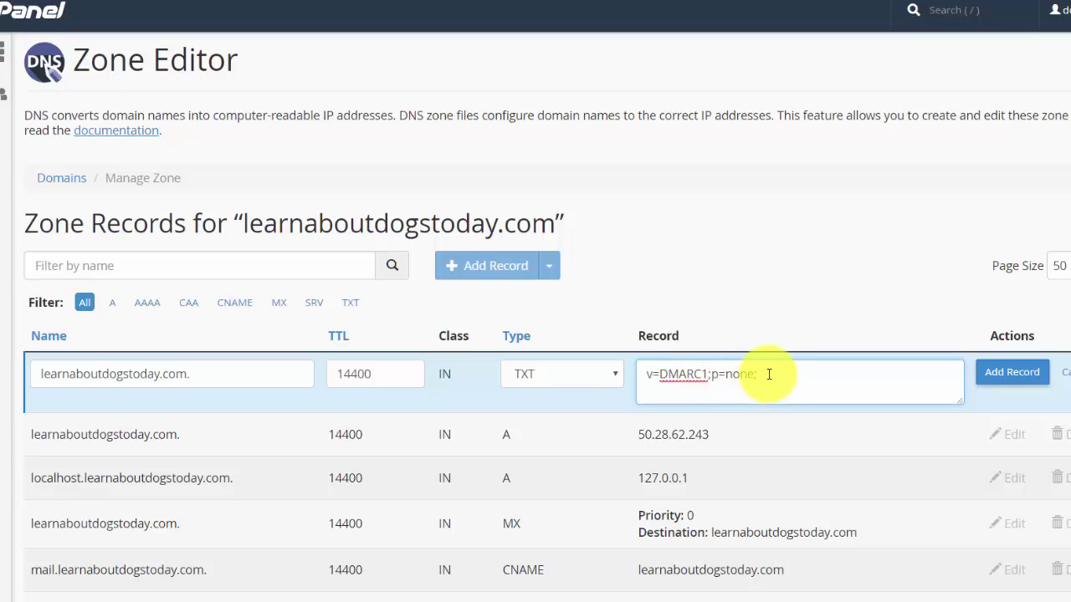
click(998, 378)
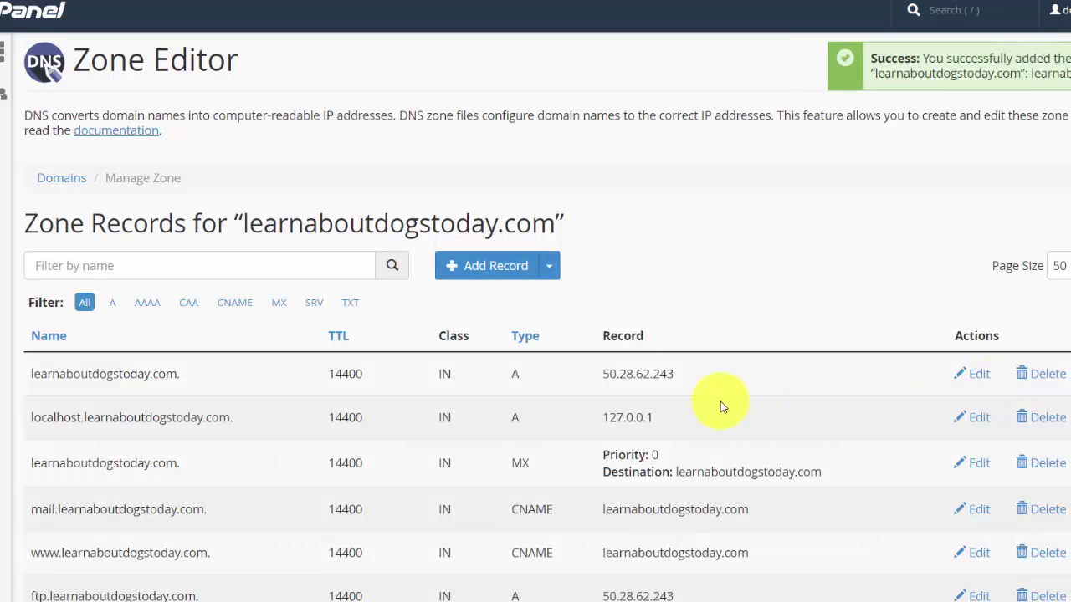
Step: Edit the new DMARC record and show its optional parameters: policy None, percentage 100, interval 86400
scroll(708, 364, down, 8)
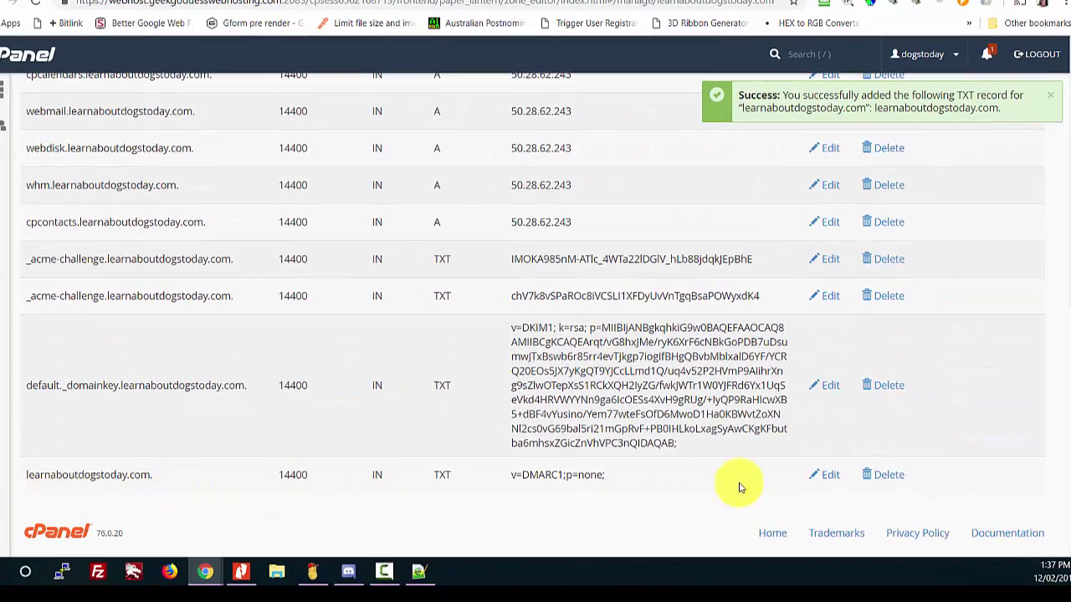
click(829, 483)
scroll(736, 475, down, 1)
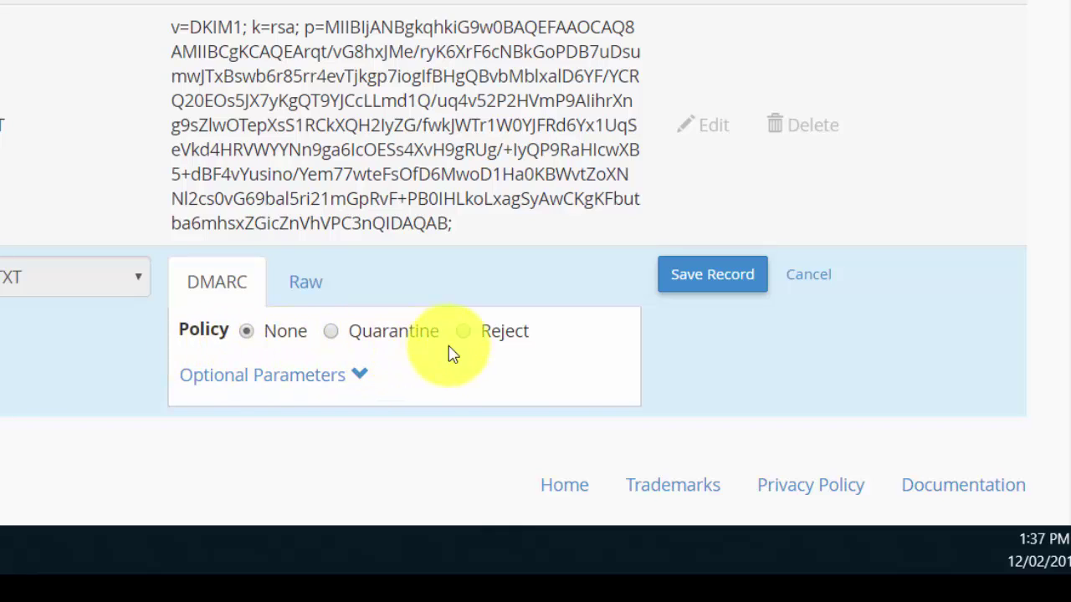
click(359, 378)
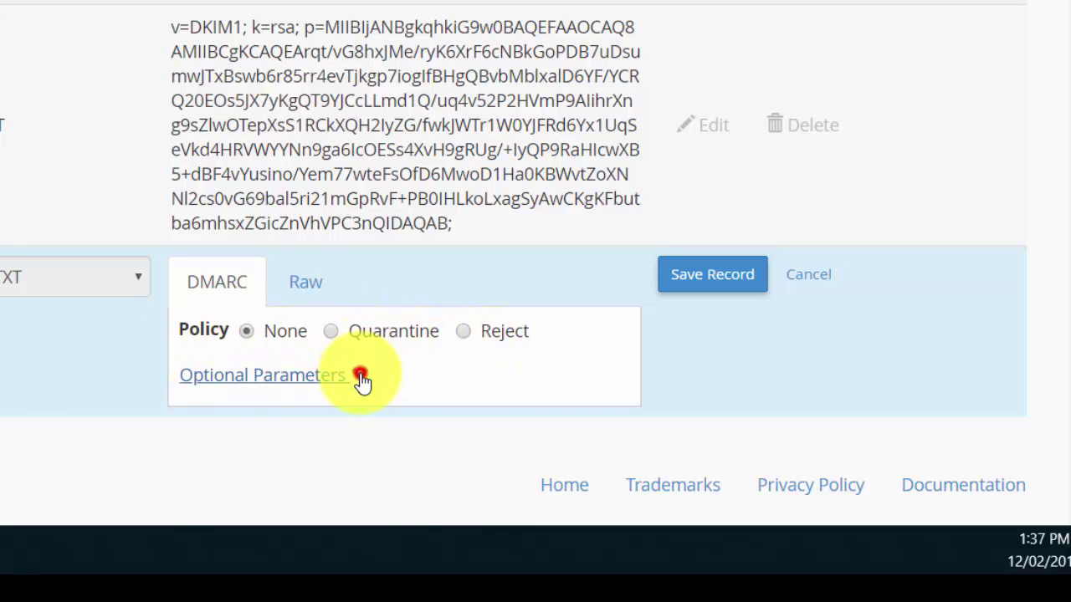
scroll(259, 360, down, 2)
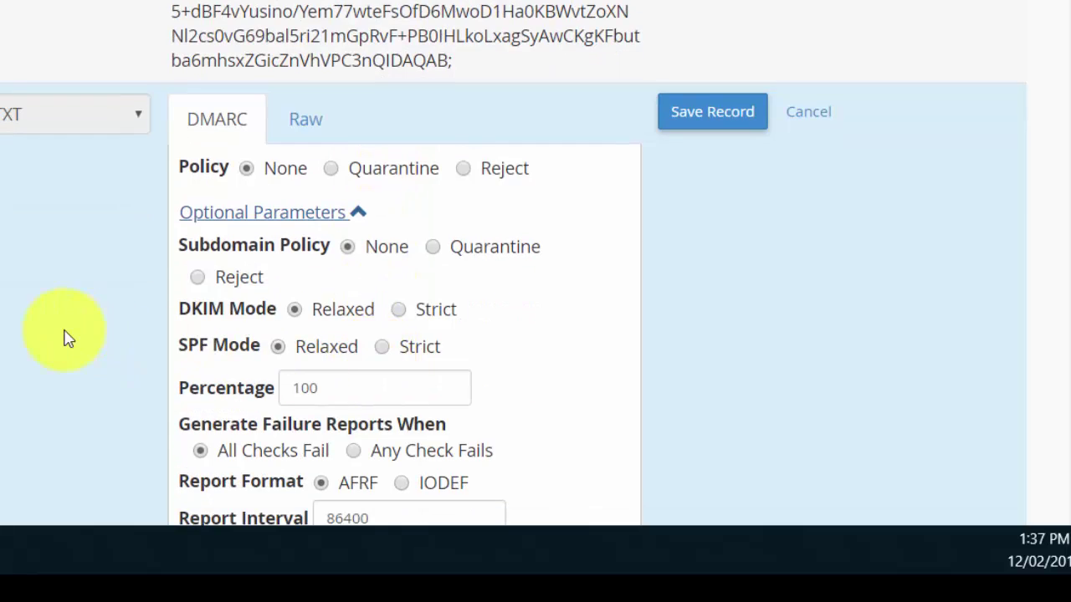
scroll(67, 339, down, 2)
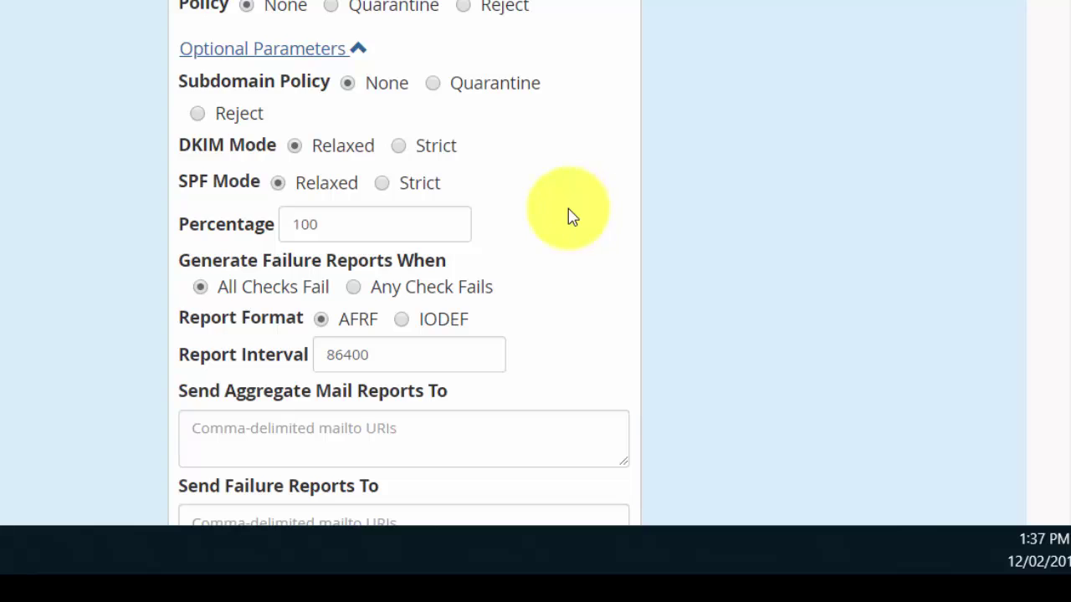
scroll(494, 251, down, 2)
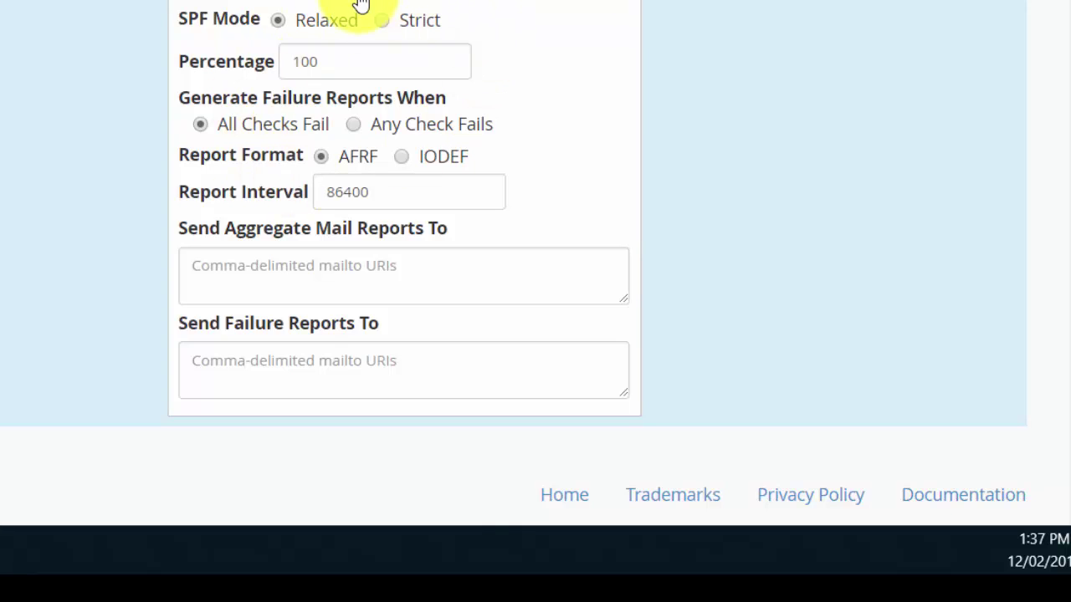
scroll(359, 4, up, 2)
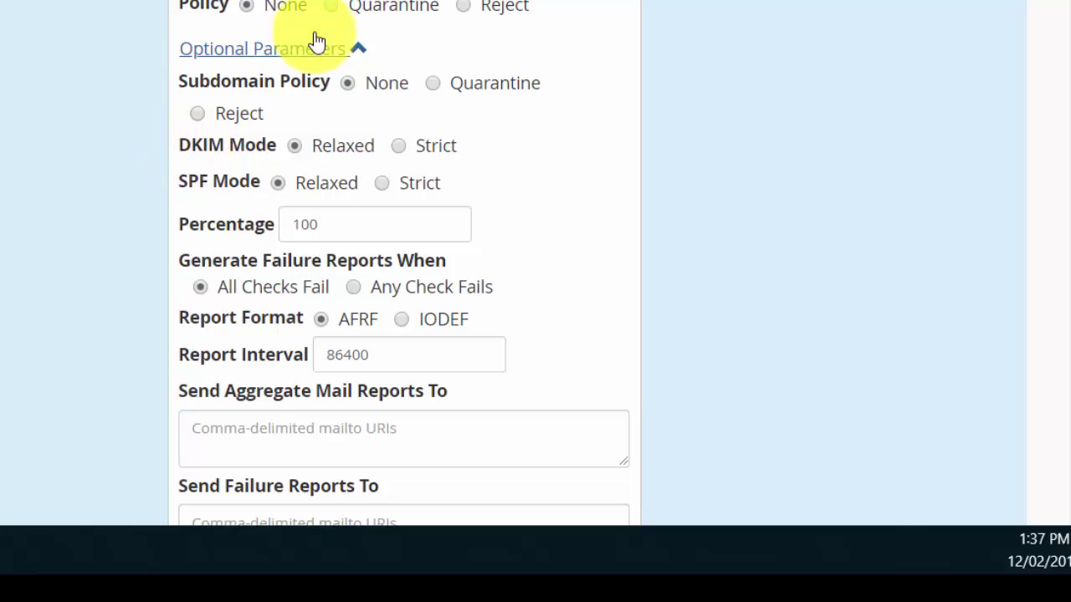
click(357, 52)
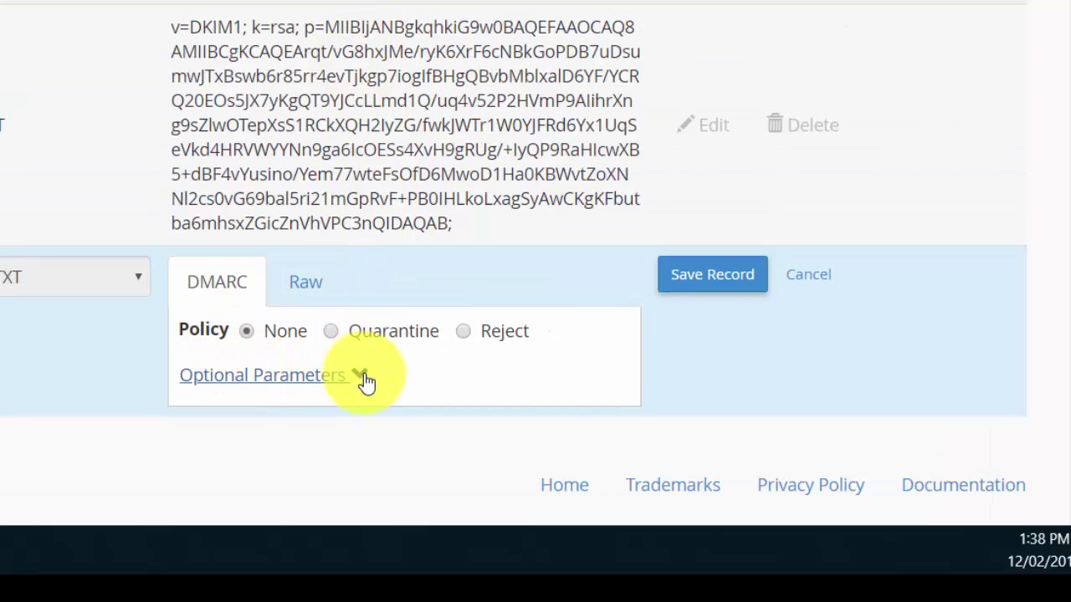
click(361, 374)
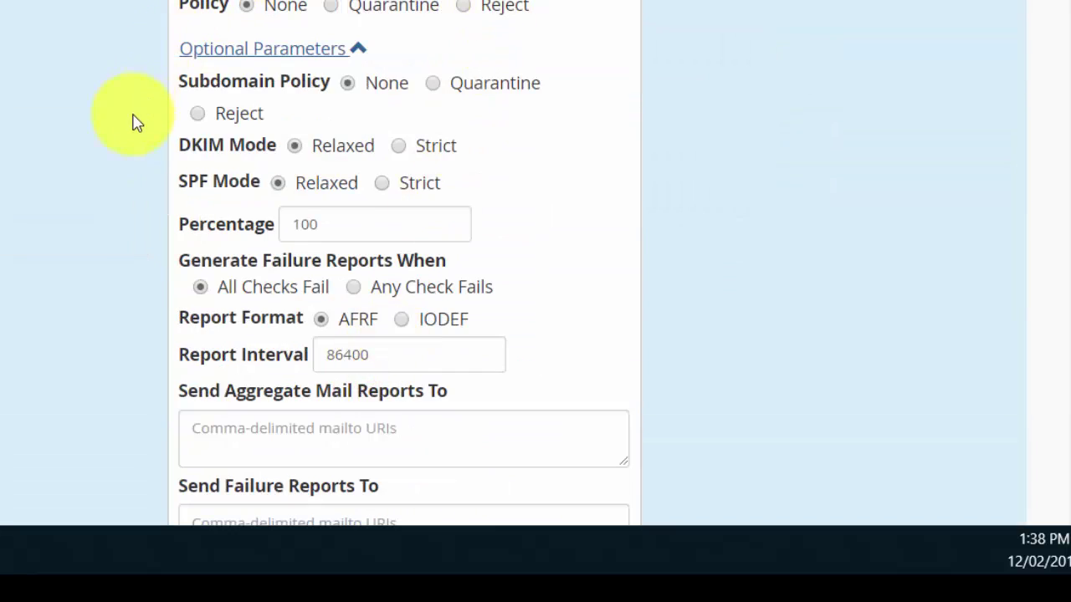
Step: Review the draft DMARC defaults: sp=none, adkim=r, aspf=r, pct=100, fo=0, ri=86400
scroll(300, 276, down, 3)
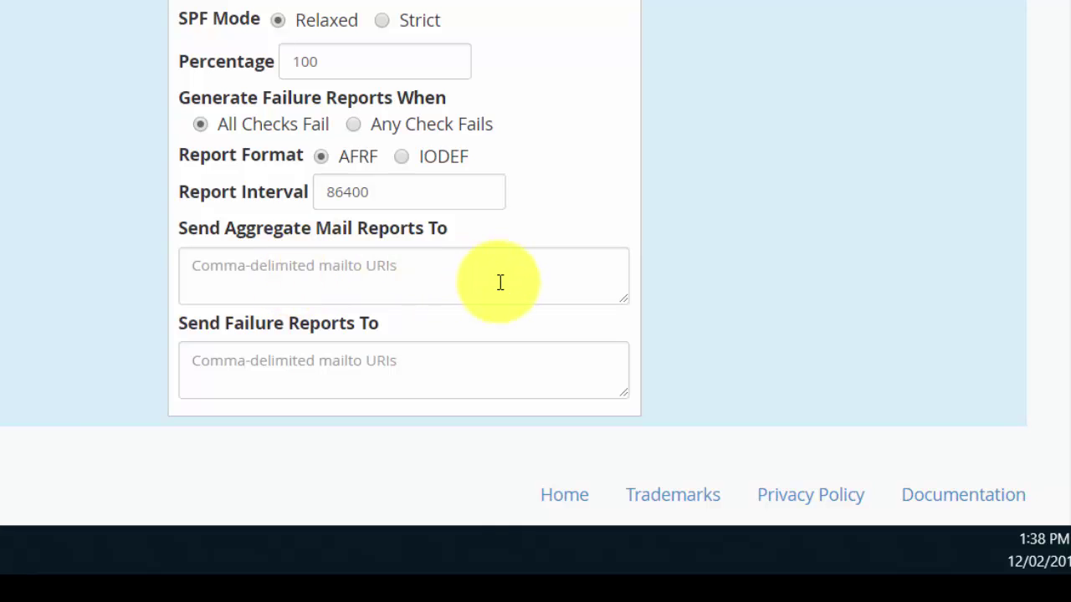
scroll(500, 283, up, 2)
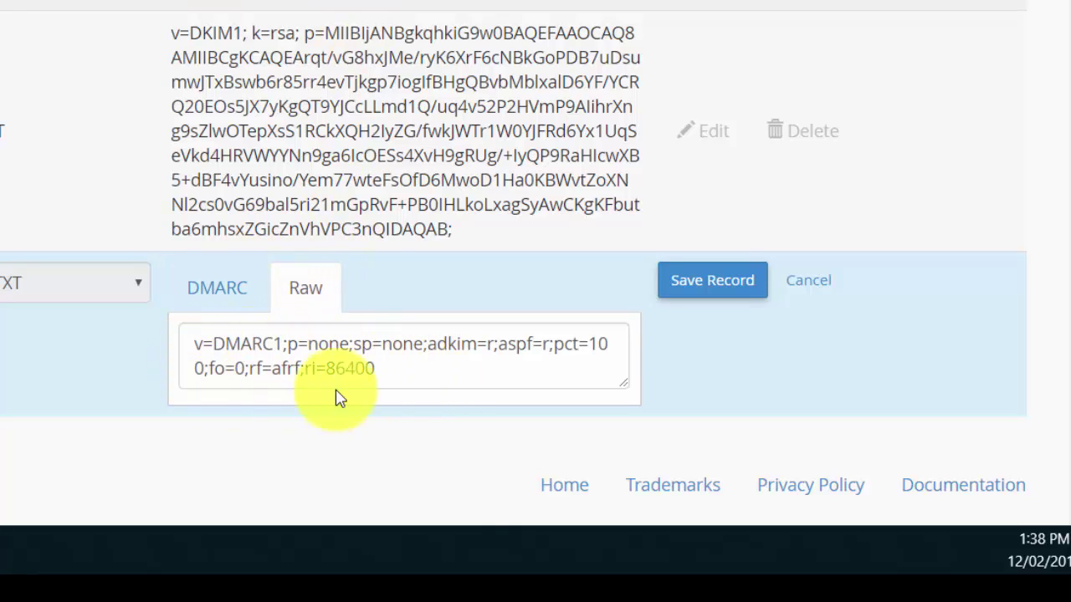
Step: Return to the structured DMARC form and save the record with pct=100 and ri=86400
click(213, 291)
scroll(54, 63, down, 3)
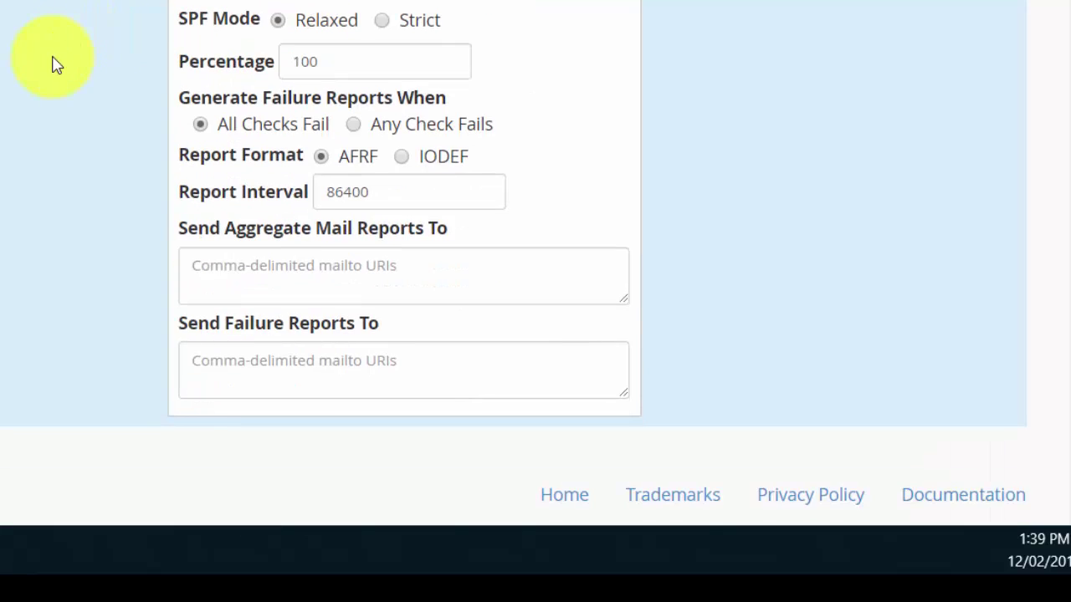
scroll(54, 63, up, 3)
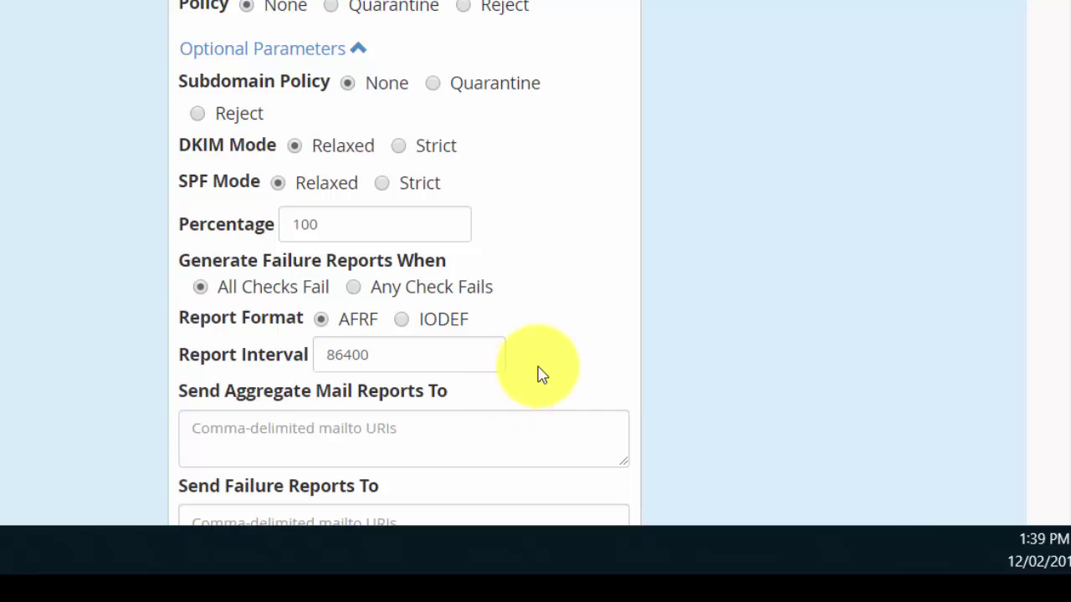
scroll(540, 373, down, 3)
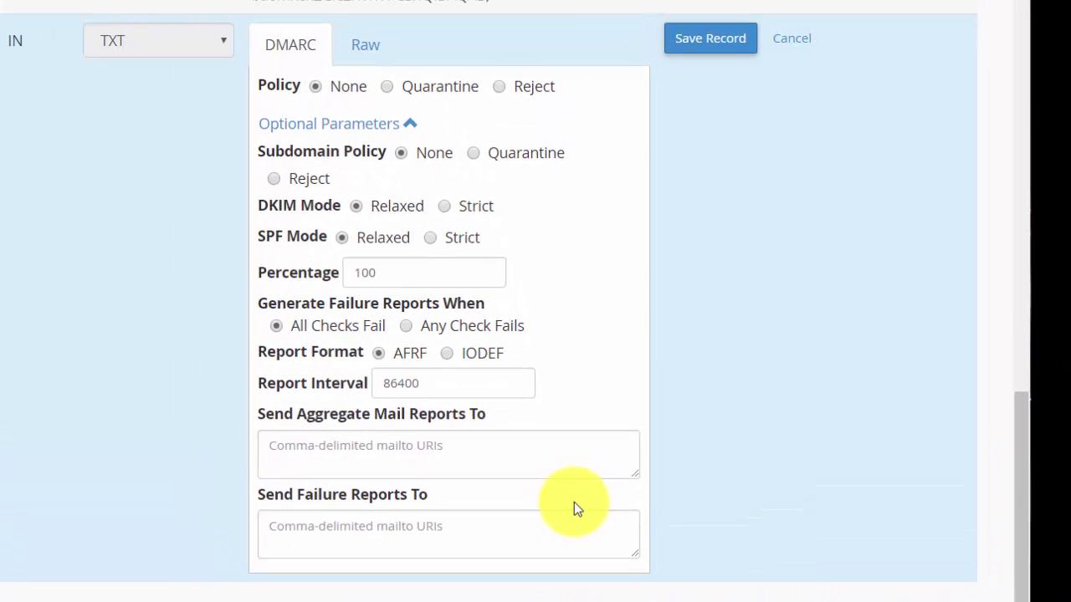
click(711, 39)
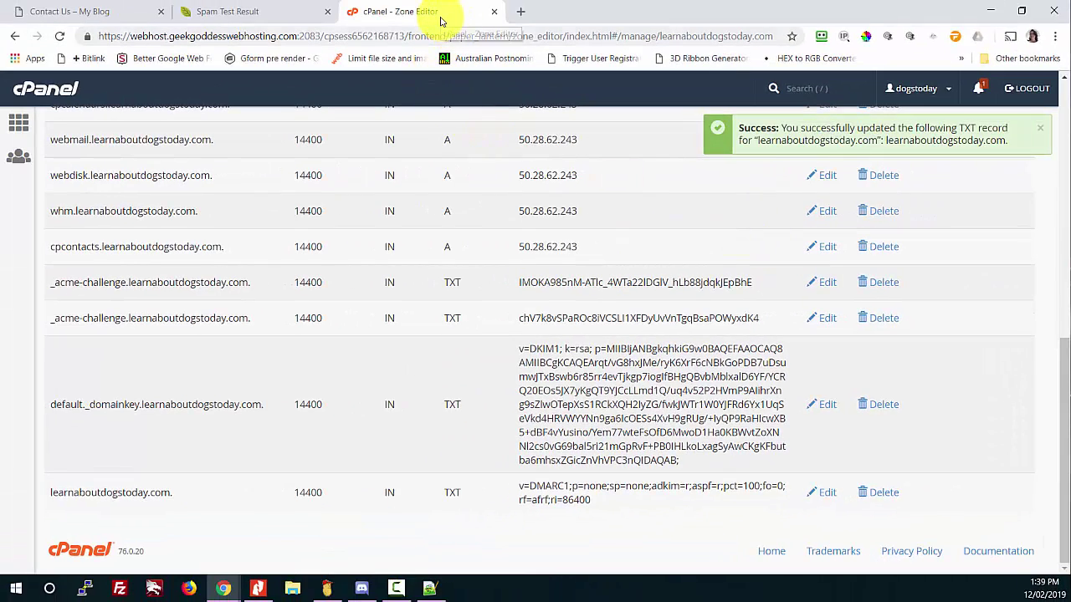
Step: Check the 1.5/10 report's DKIM and SpamAssassin details, then return to the Contact Us page
click(243, 12)
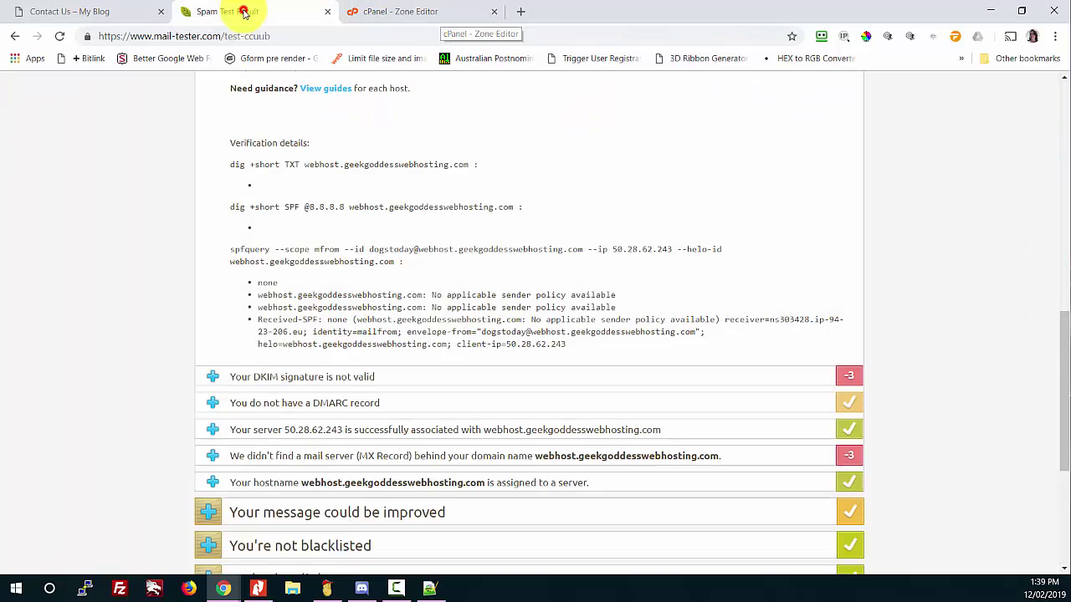
scroll(347, 310, up, 4)
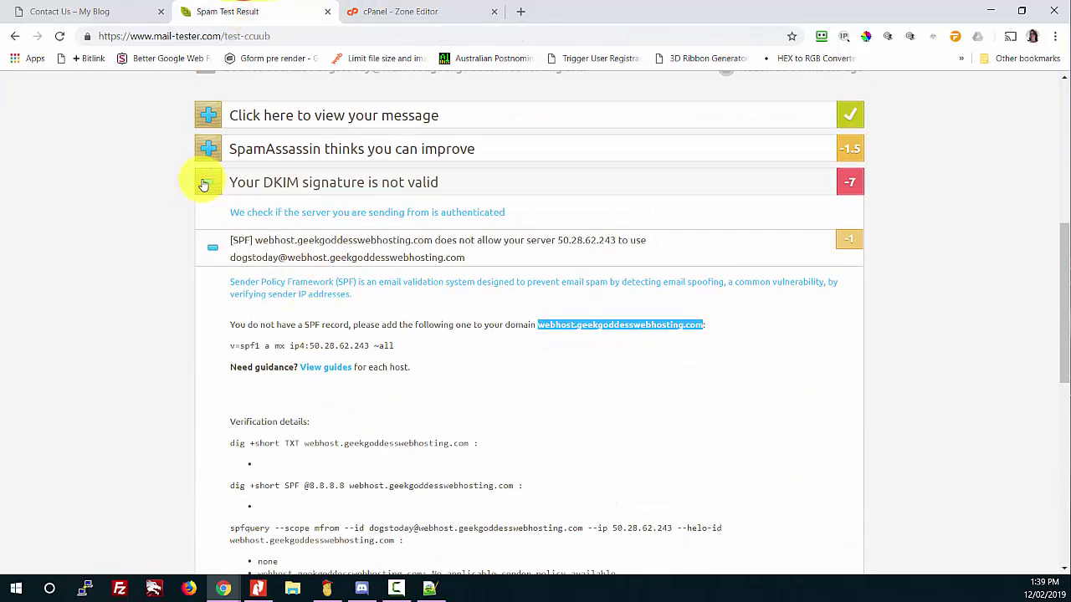
click(203, 184)
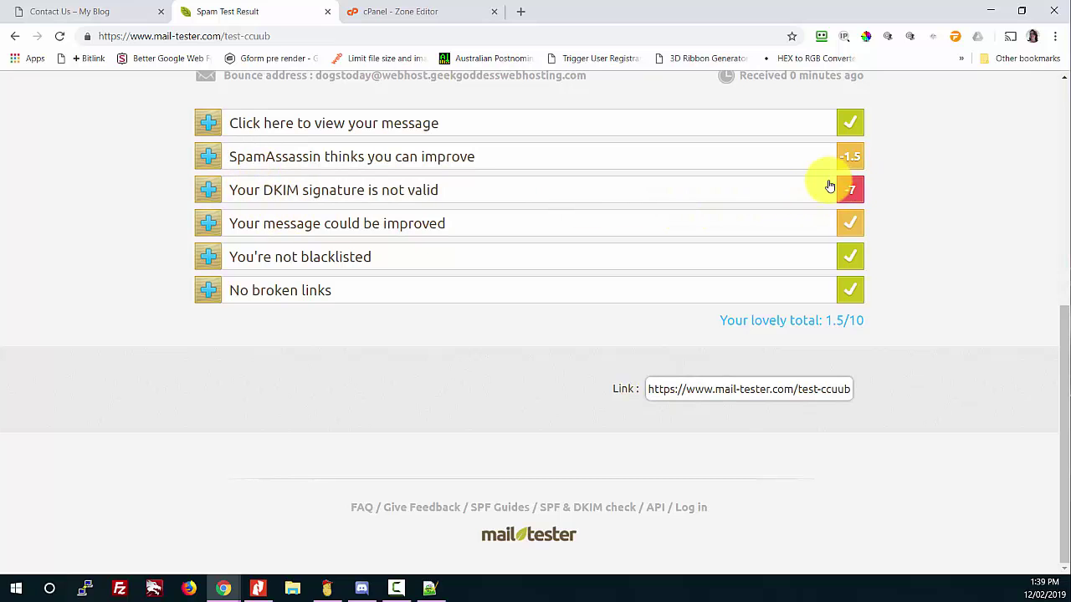
click(378, 158)
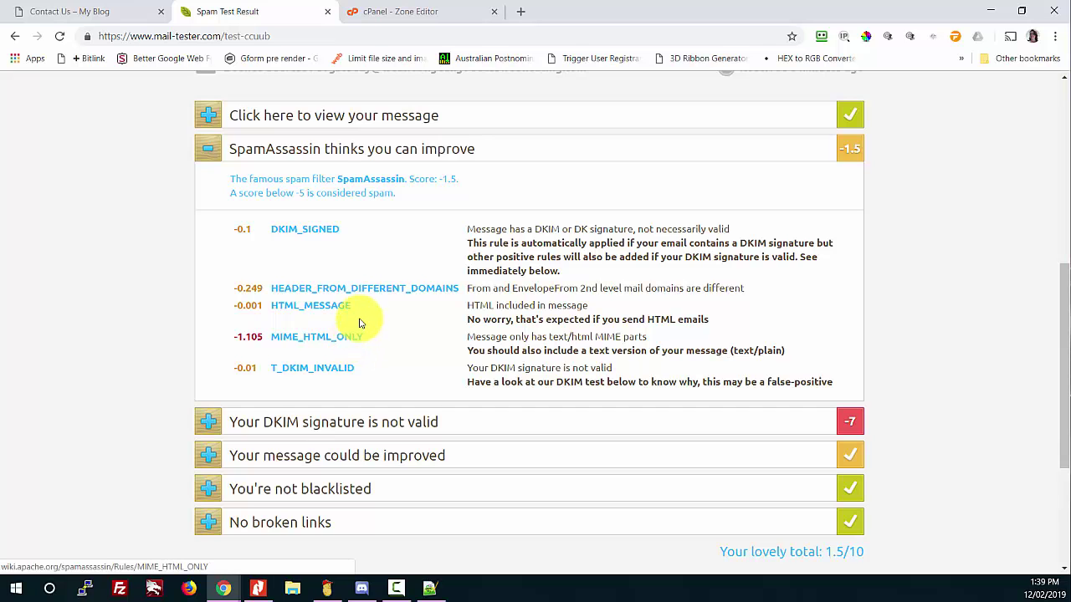
click(310, 148)
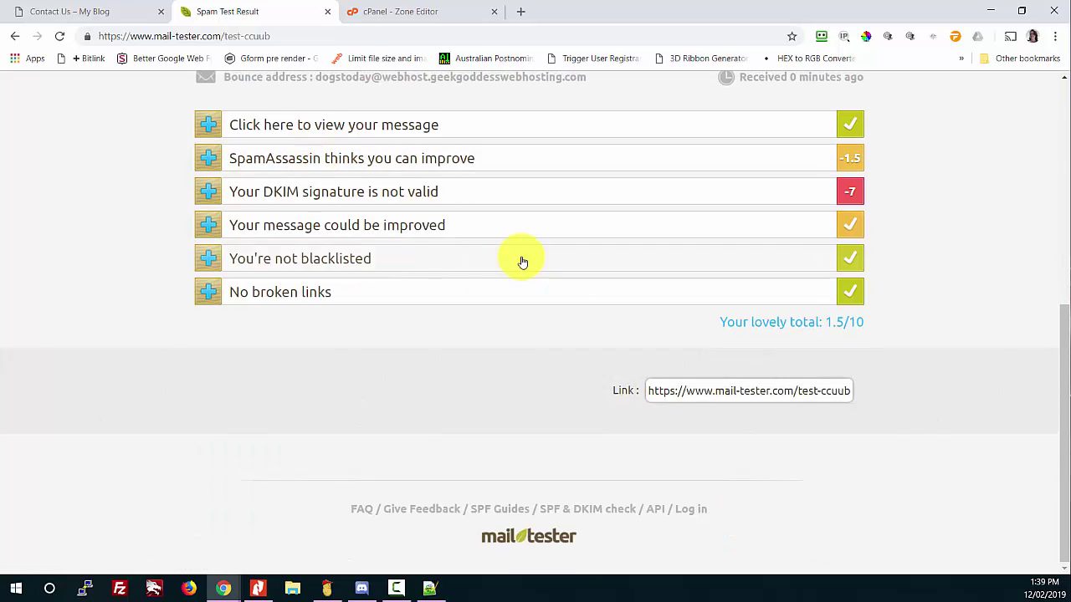
scroll(294, 234, up, 2)
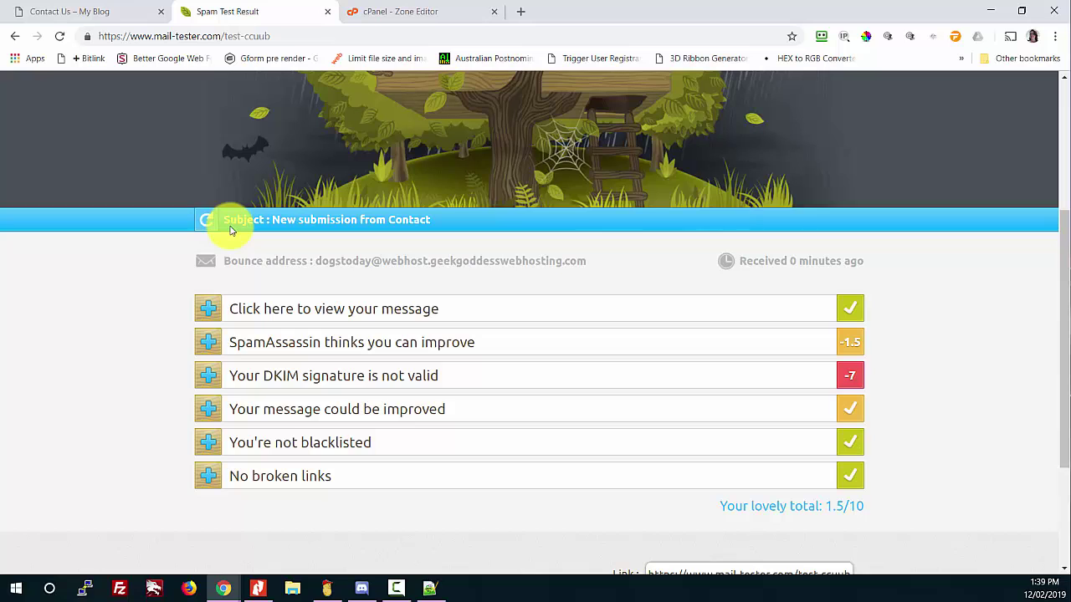
scroll(224, 234, up, 1)
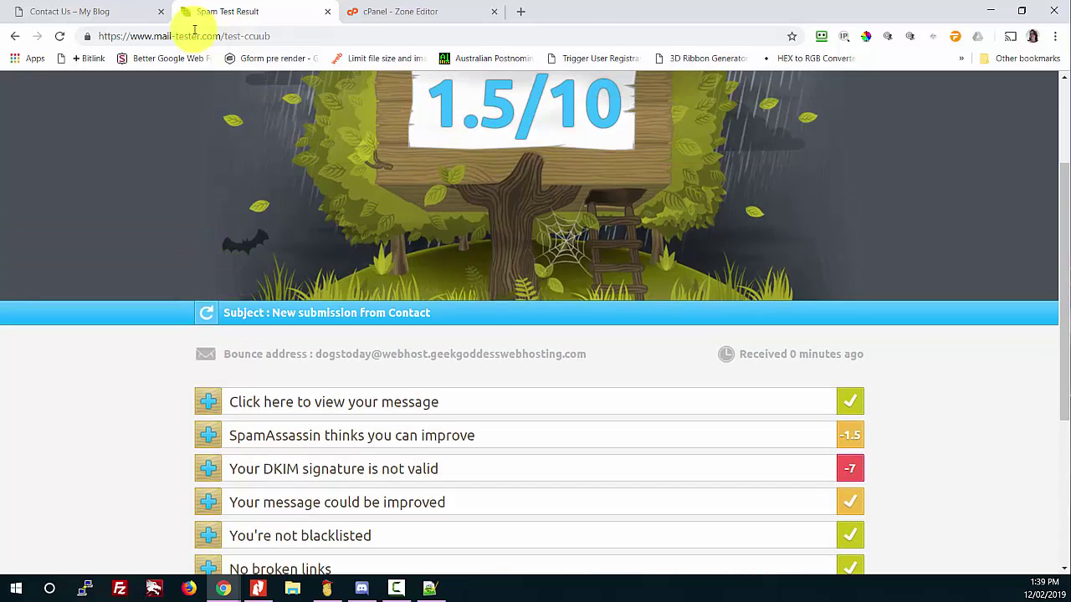
click(53, 15)
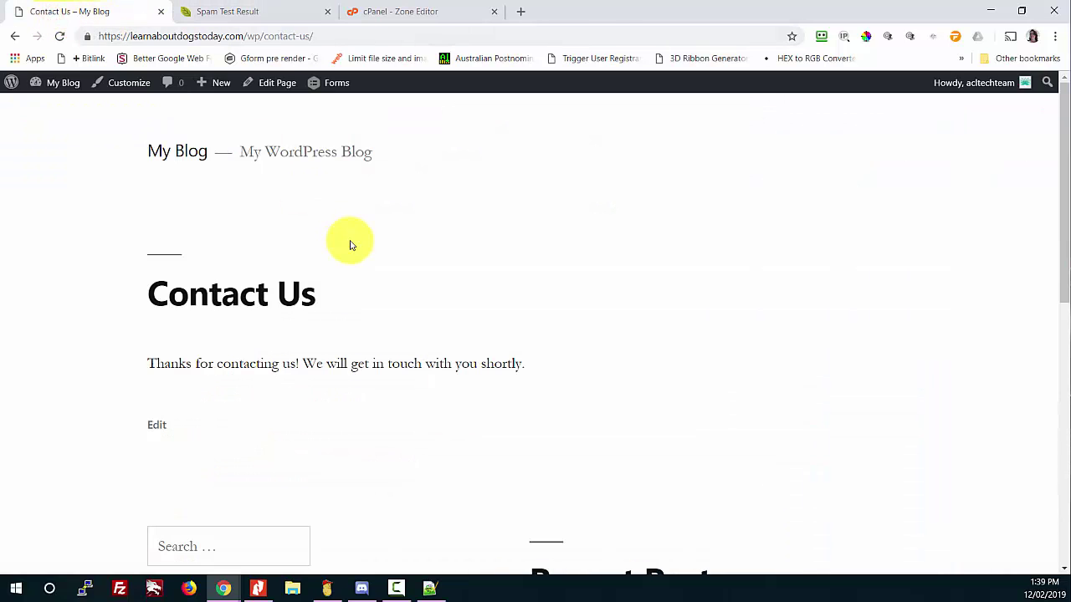
Step: Reload the Contact Us page and fill in the sender's name, sender e-mail and the pasted mail-tester recipient address
click(291, 35)
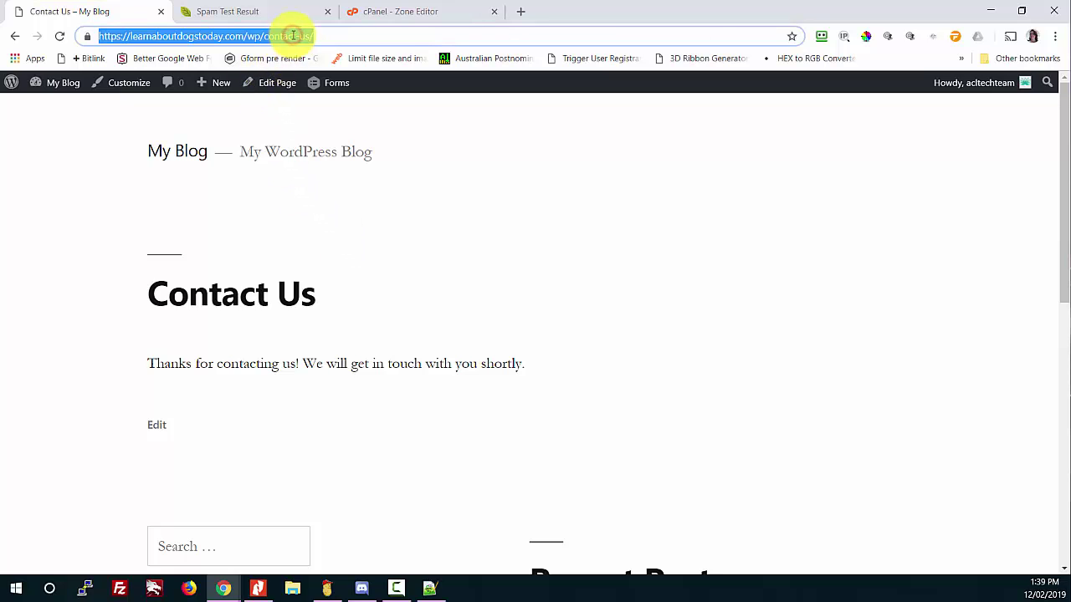
key(Return)
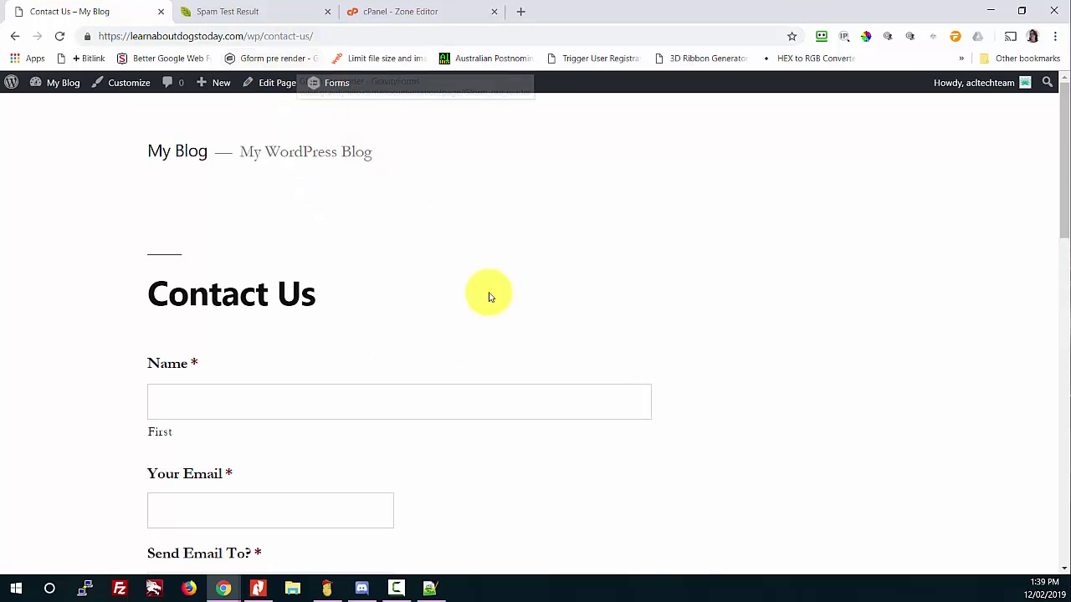
scroll(502, 301, down, 1)
click(249, 293)
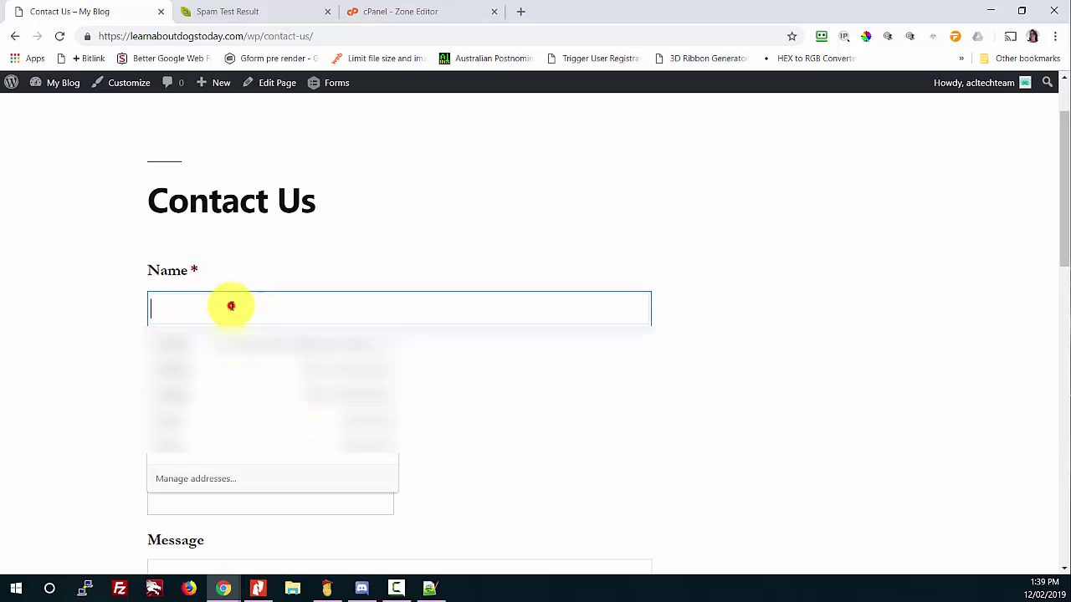
text(Charly)
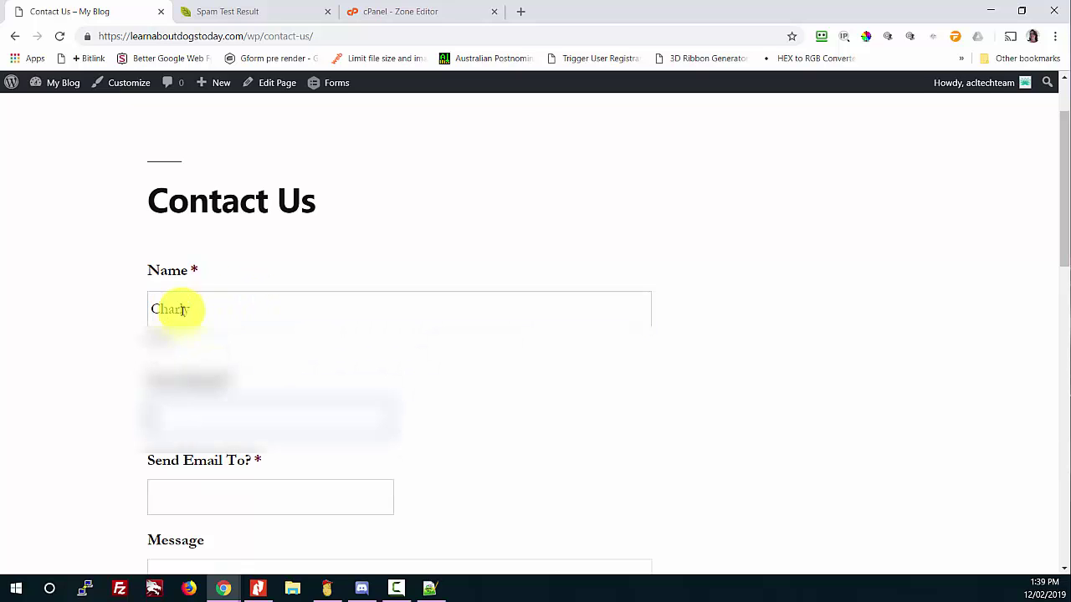
key(Tab)
key(Down)
key(Down)
key(Tab)
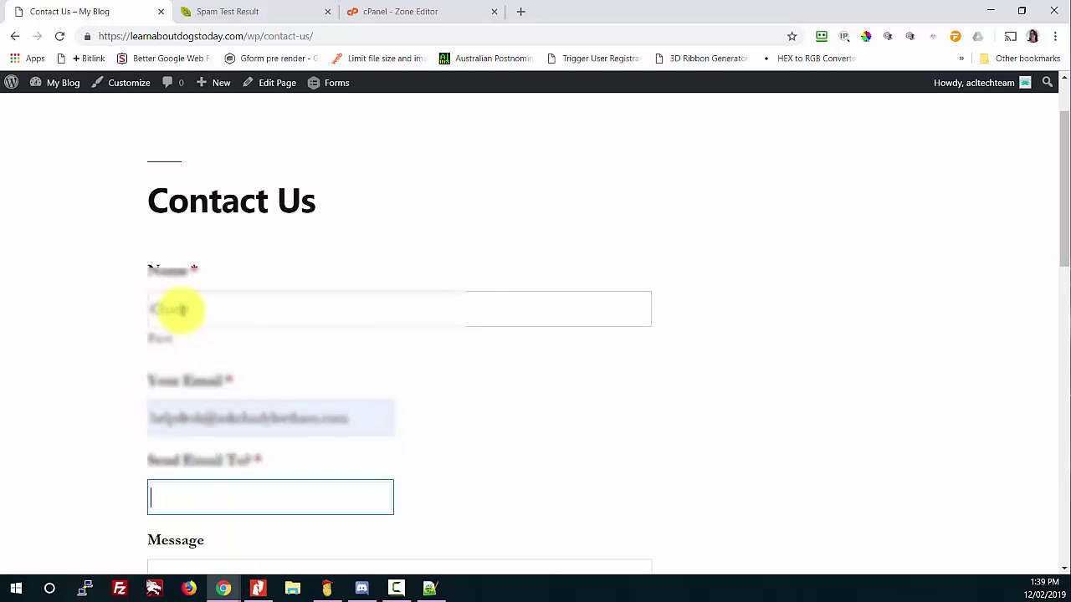
key(Down)
key(Down)
key(Escape)
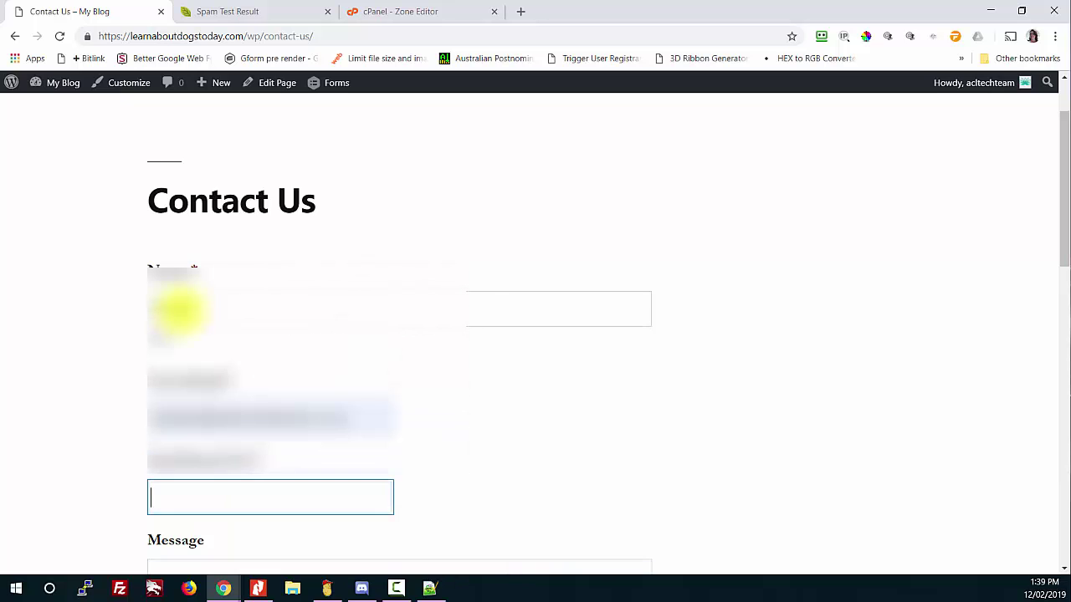
key(ctrl+v)
click(540, 371)
Step: Enter the message 'Hi, I'd like to know more about your products and services.Thanks.', submit, and return to results
scroll(535, 373, down, 1)
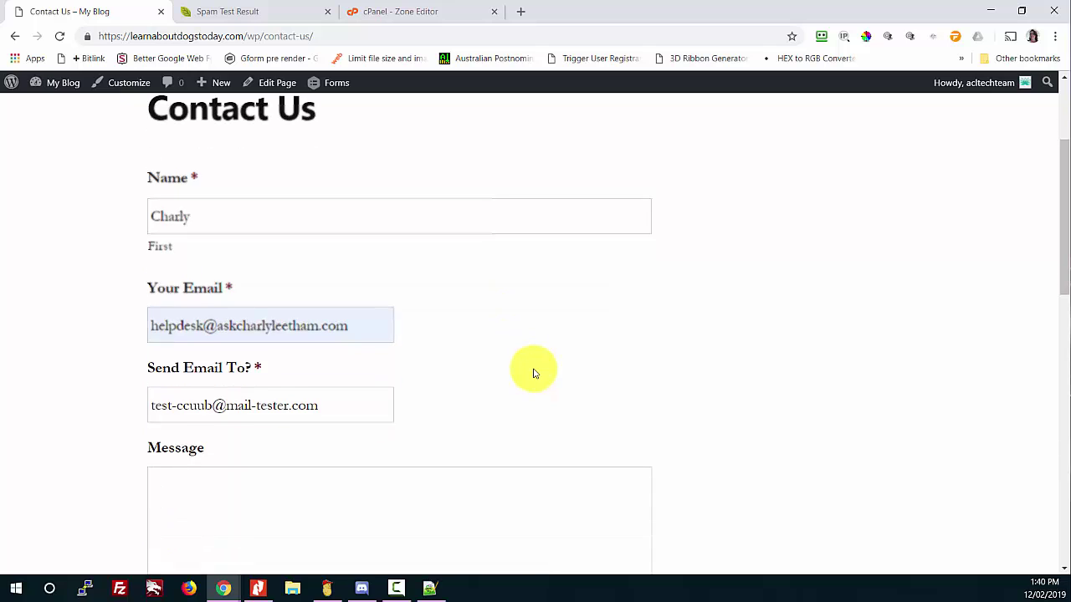
scroll(535, 373, down, 1)
click(270, 401)
text(H)
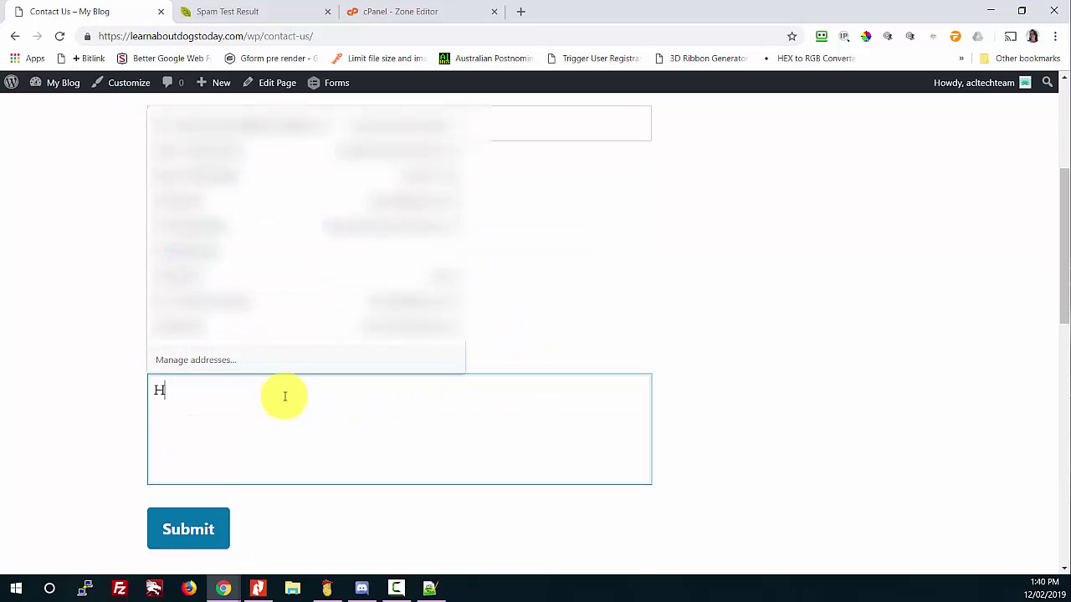
text(i, I'd like to know more about )
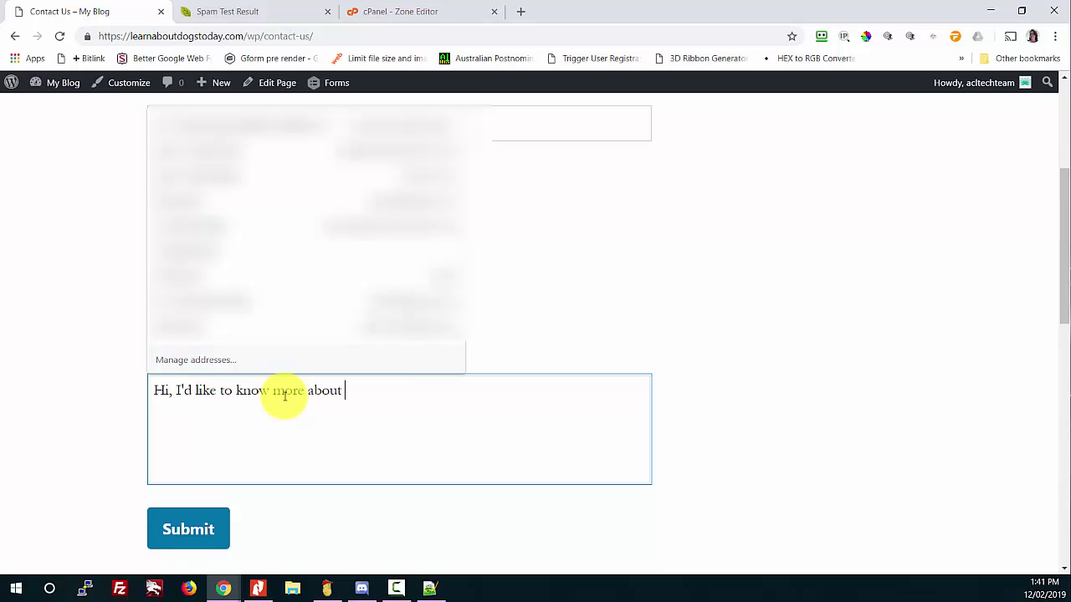
text(your products and services.)
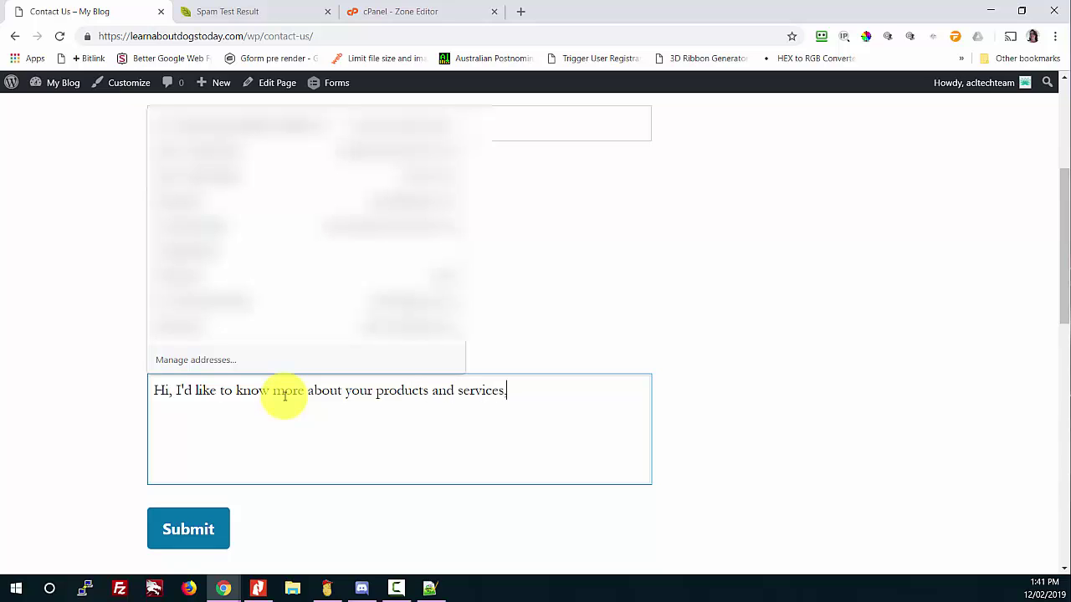
text(Thanks.)
click(813, 378)
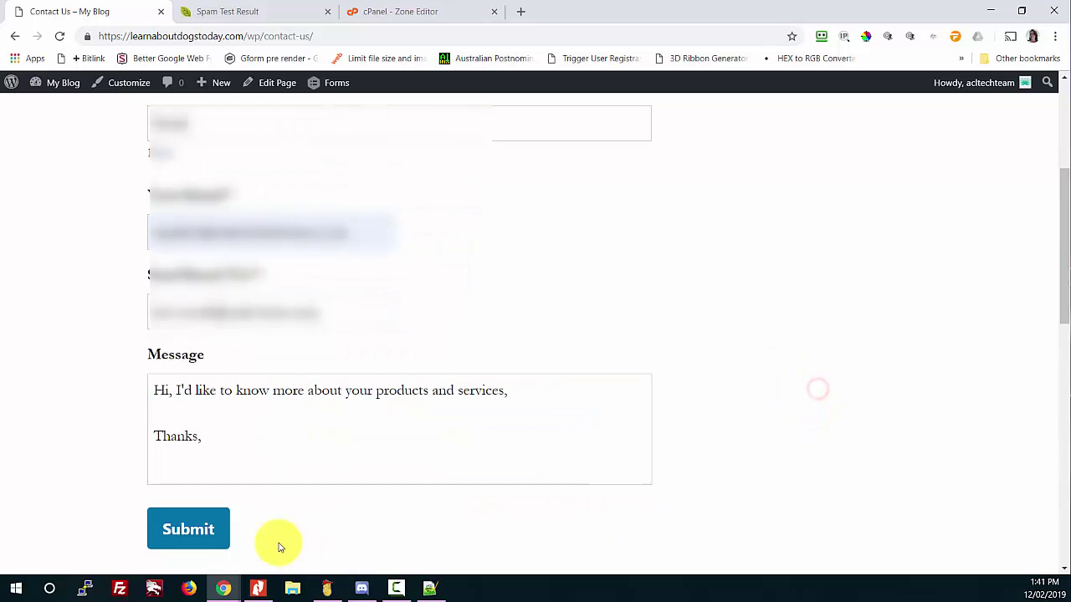
click(176, 527)
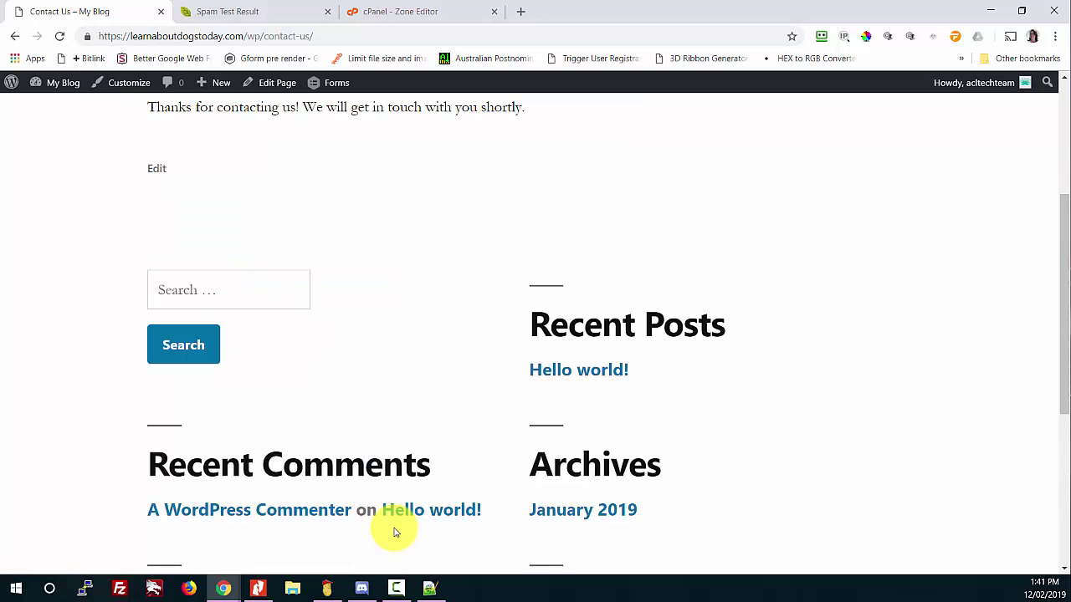
scroll(404, 335, up, 1)
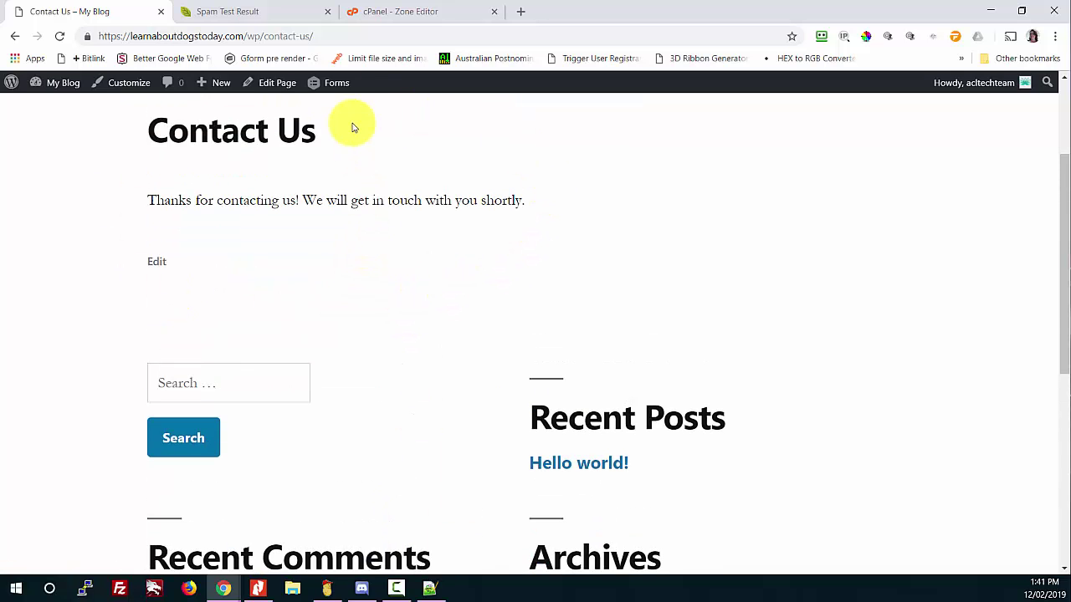
click(216, 10)
Step: Refresh the Mail Tester results to load the new email's 4.6/10 score
scroll(328, 242, up, 1)
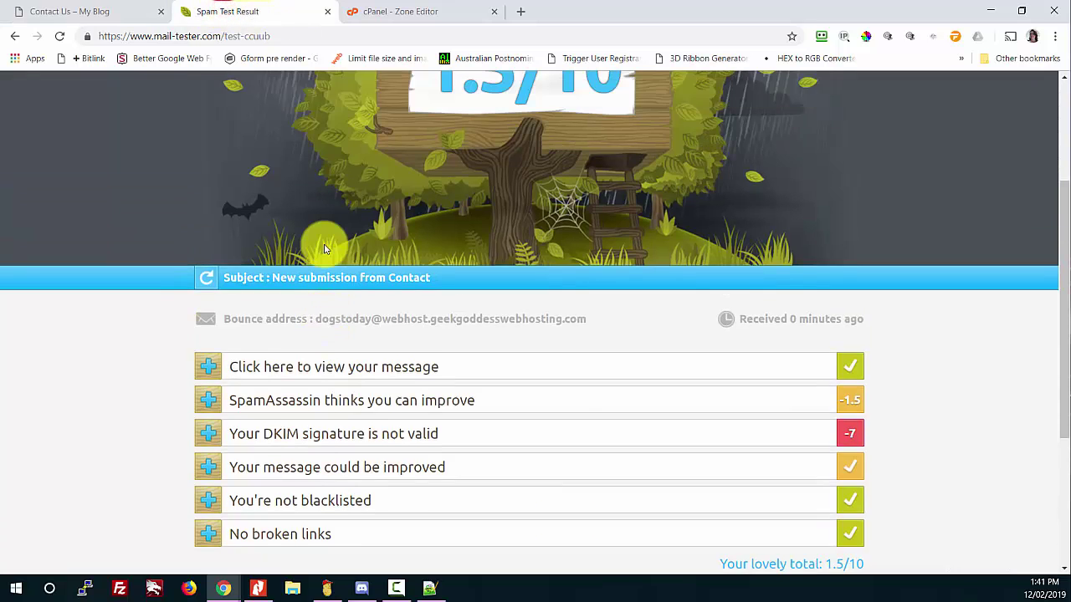
scroll(301, 246, up, 1)
scroll(191, 210, up, 1)
scroll(191, 211, down, 2)
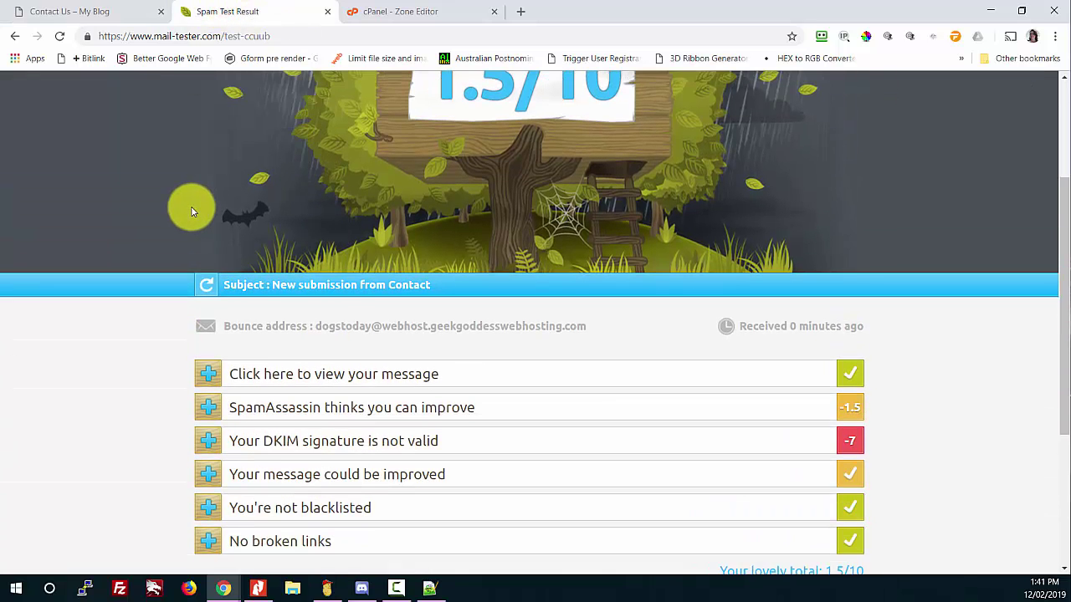
scroll(191, 211, down, 3)
scroll(184, 211, up, 4)
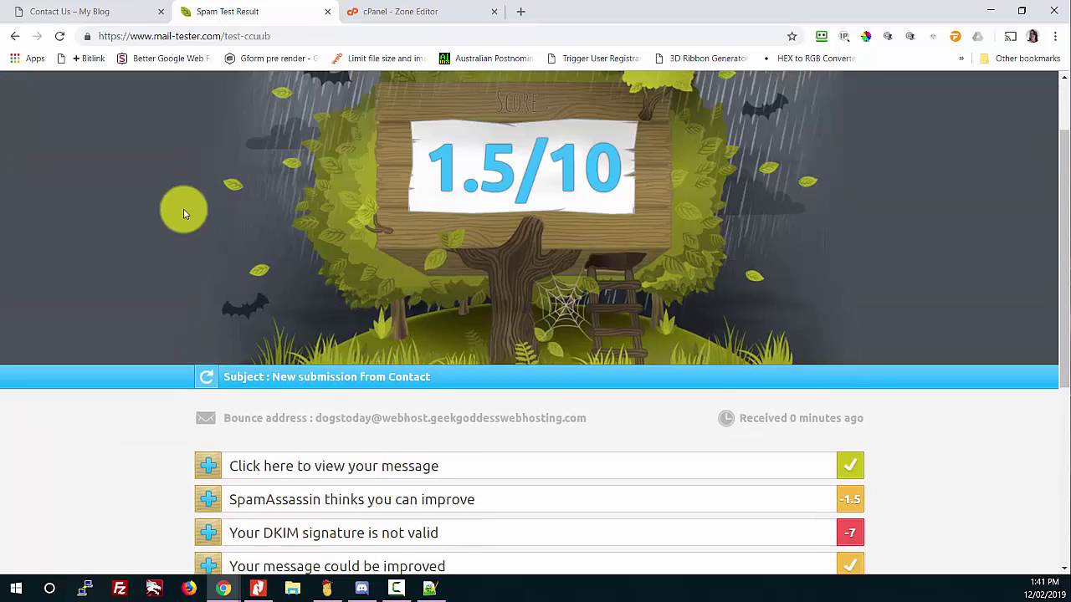
click(205, 406)
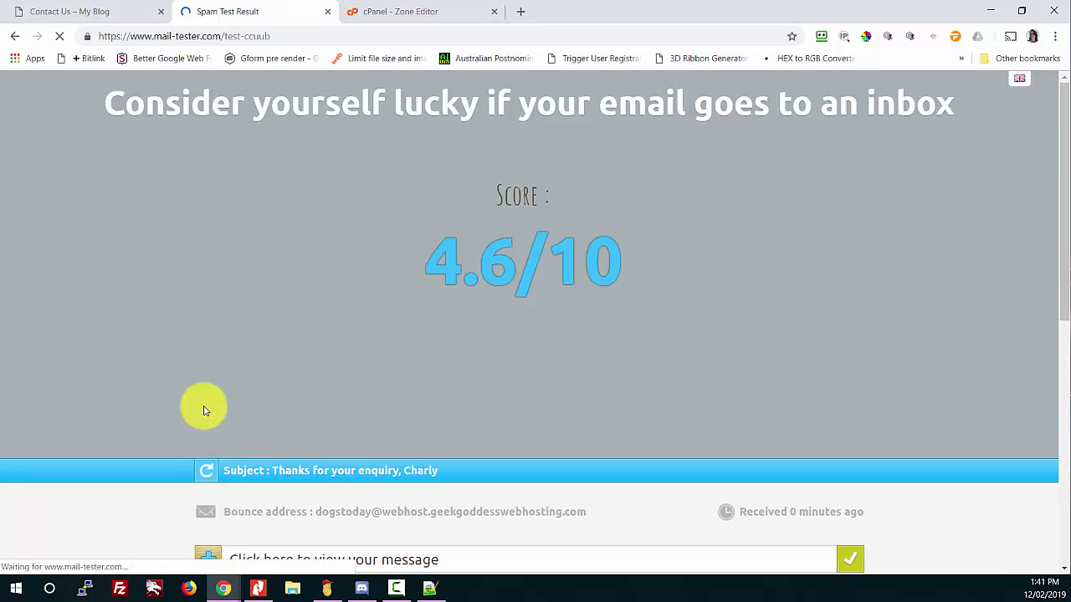
Step: Expand the 'You're not fully authenticated' section and the missing MX record details
scroll(203, 410, down, 1)
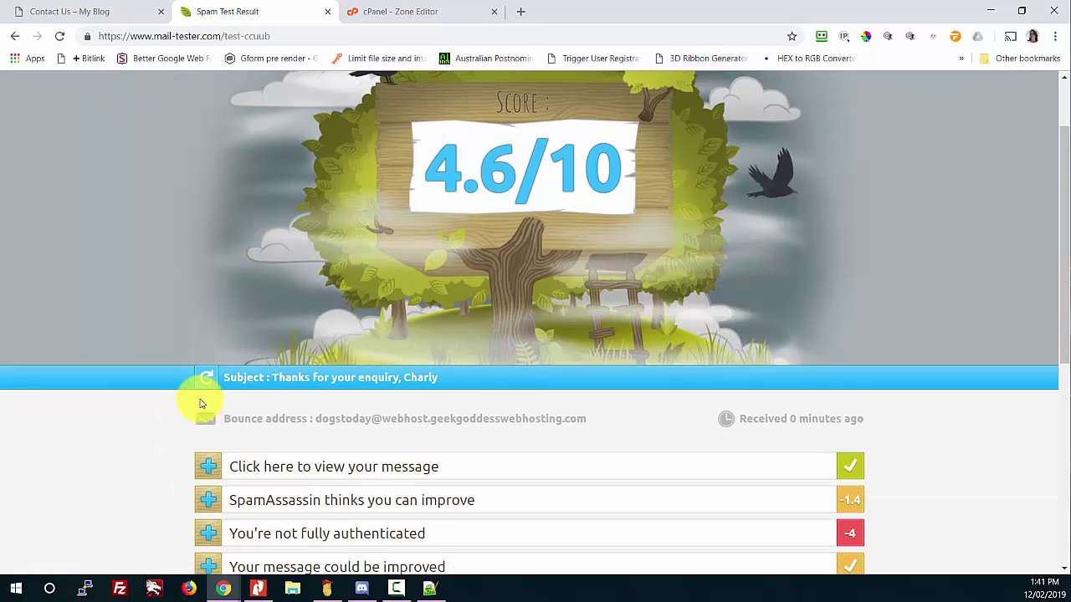
drag(888, 410, 699, 412)
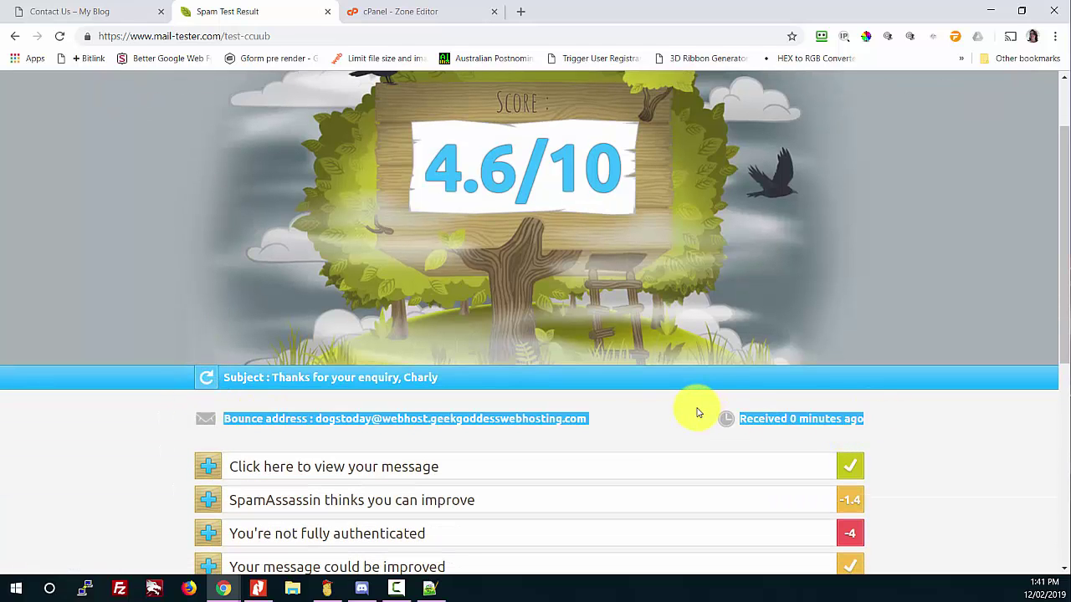
click(699, 411)
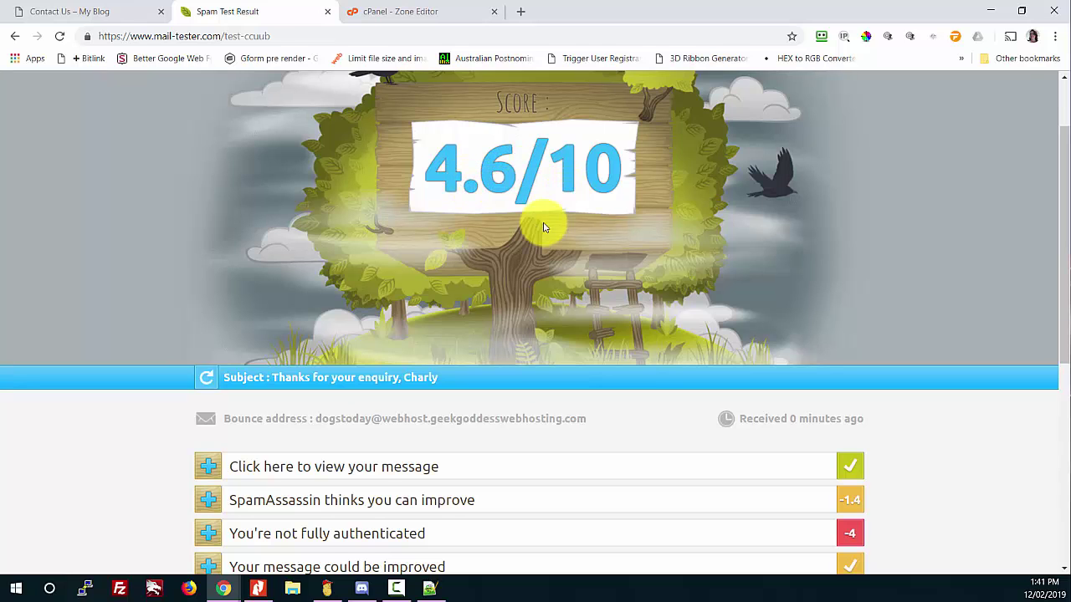
scroll(443, 277, down, 2)
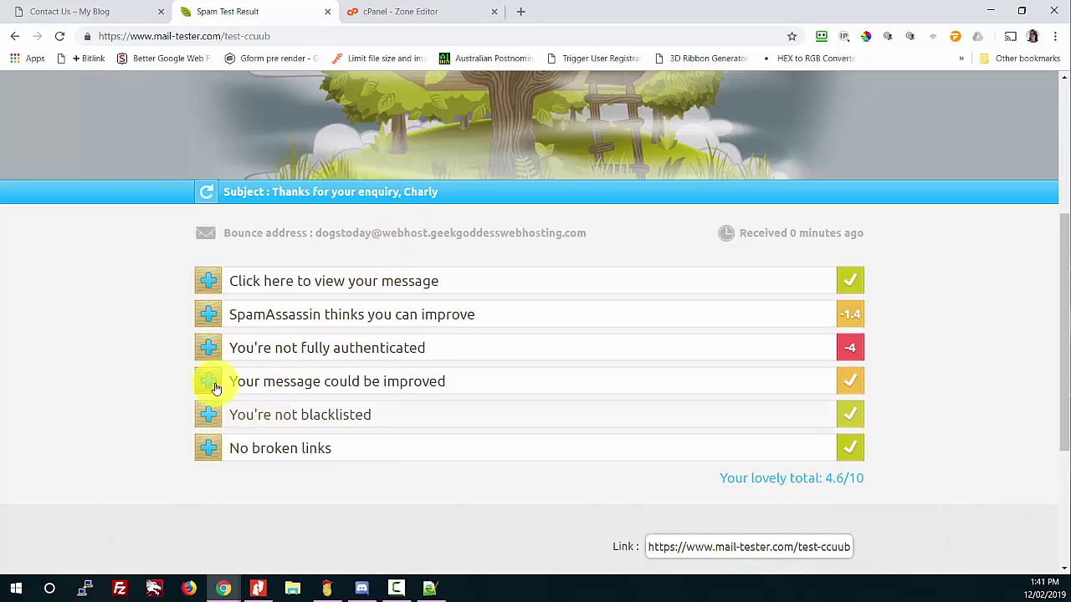
click(211, 347)
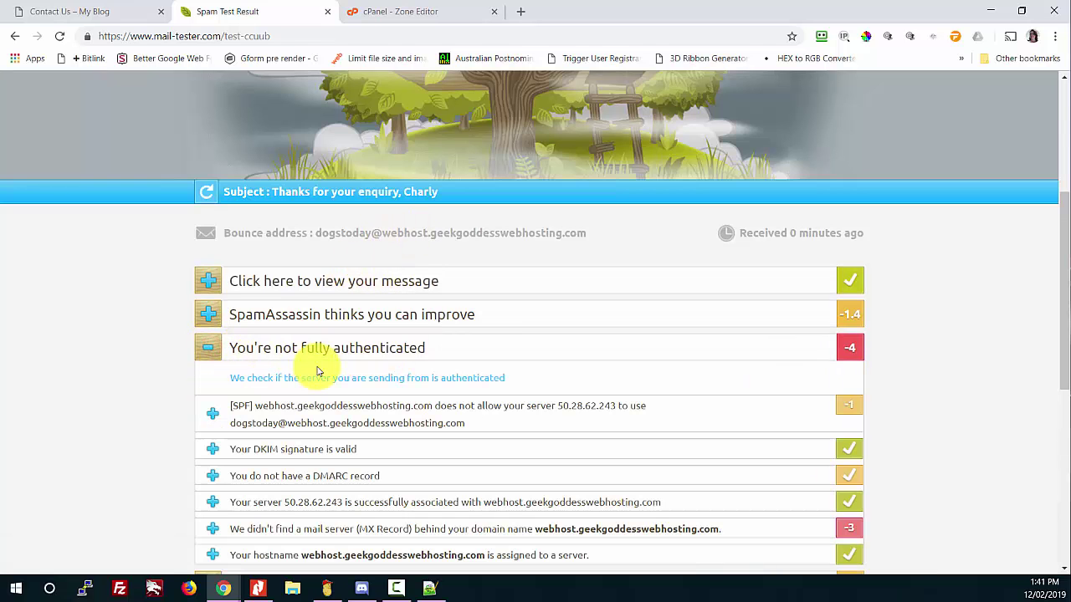
scroll(304, 371, down, 1)
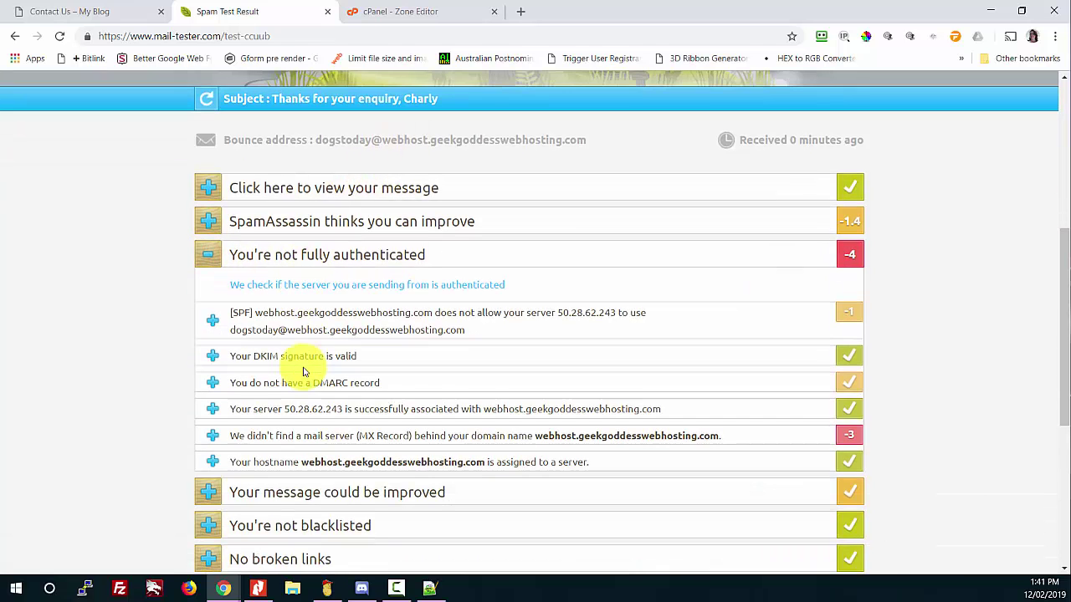
click(214, 437)
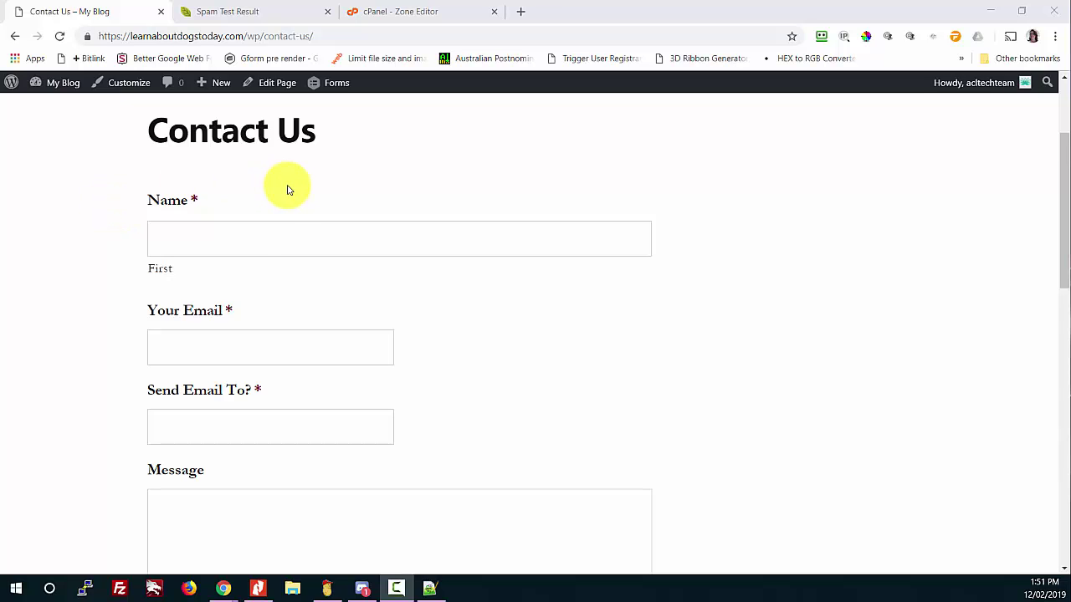
Step: Fill in the sender's name, sender e-mail and the mail-tester recipient address from saved entries
click(259, 239)
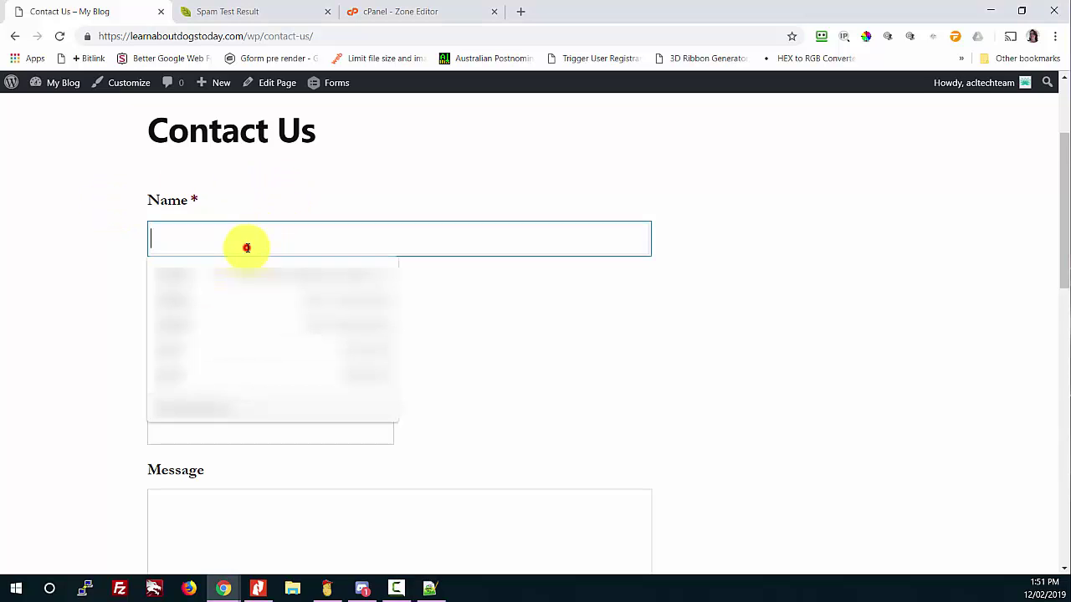
text(Charly)
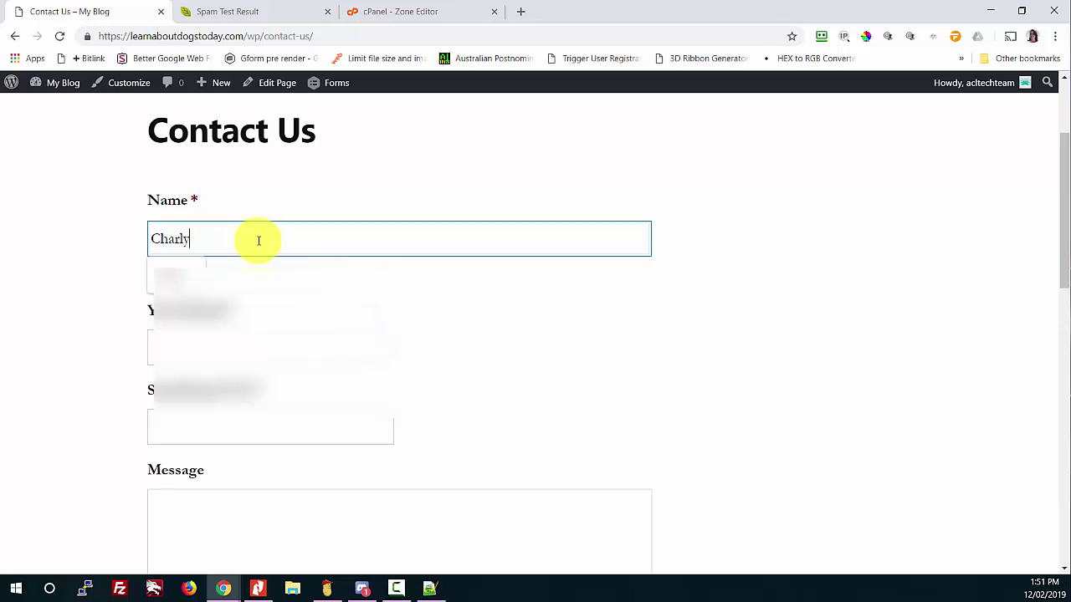
key(Tab)
text(le)
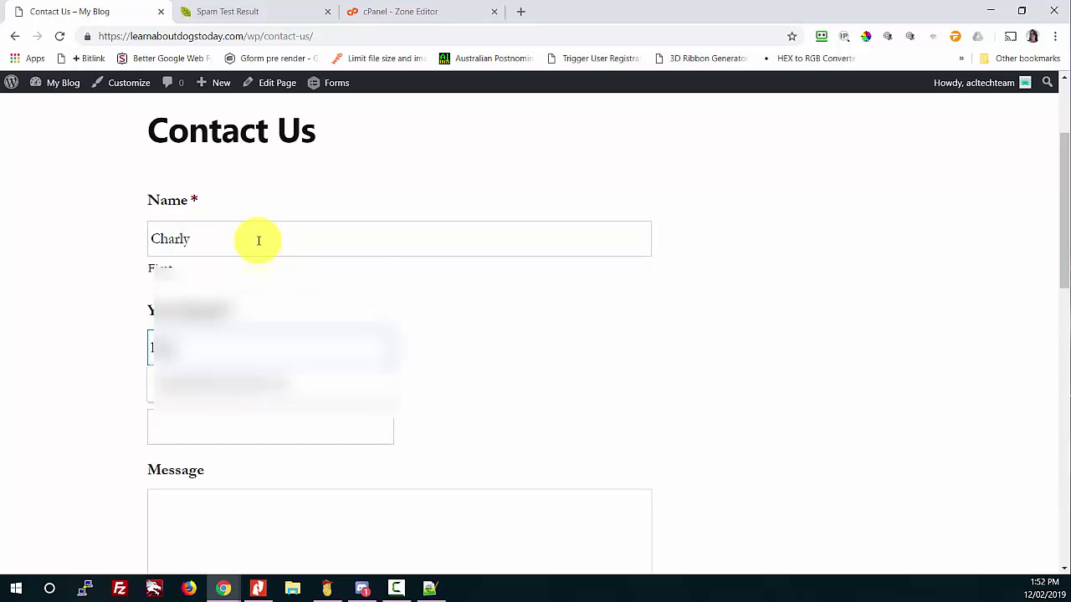
click(199, 382)
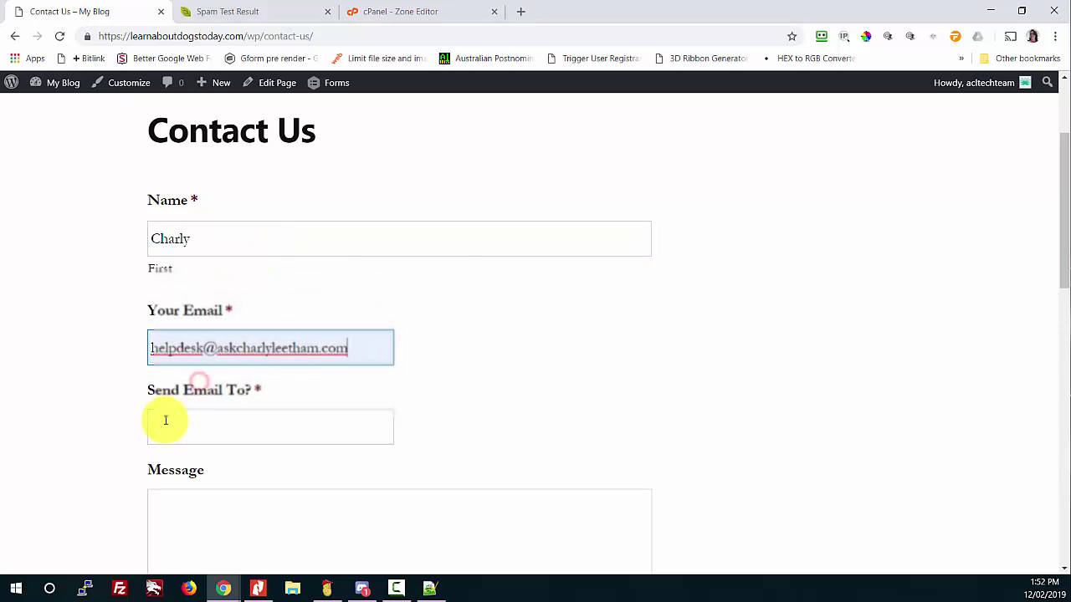
click(165, 420)
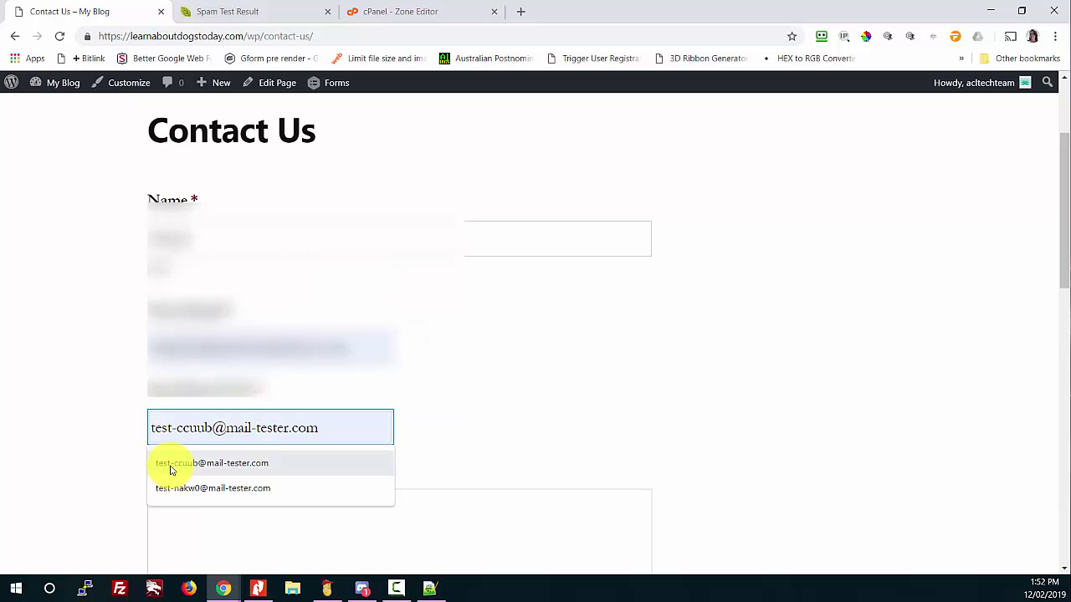
click(170, 470)
Step: Write the message 'Hi, I'd like some information on your products and services please. Thanks.' and submit
scroll(258, 351, down, 2)
click(230, 332)
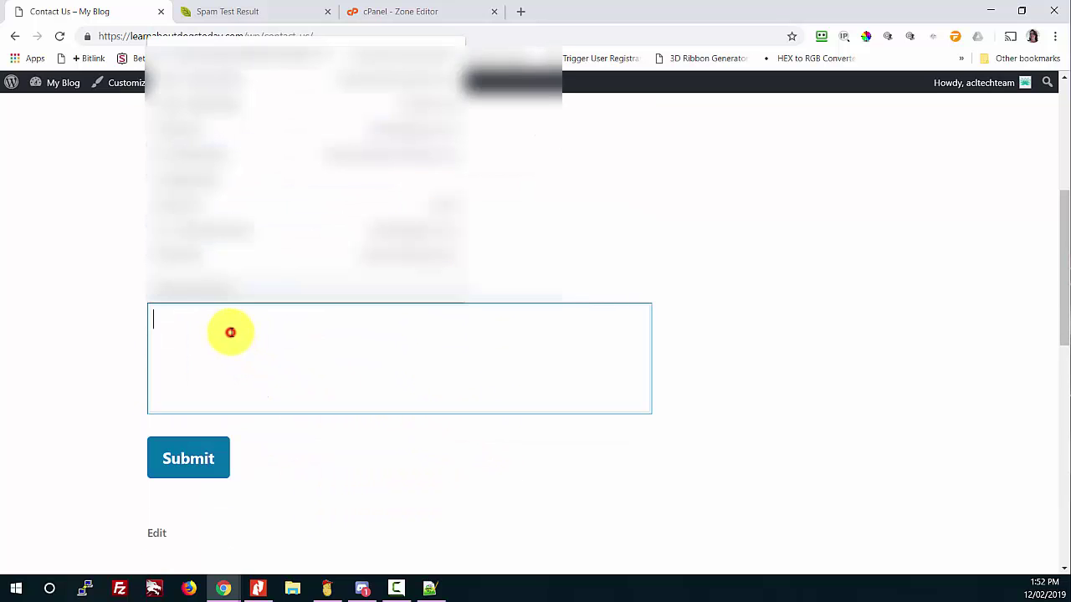
text(Hi, )
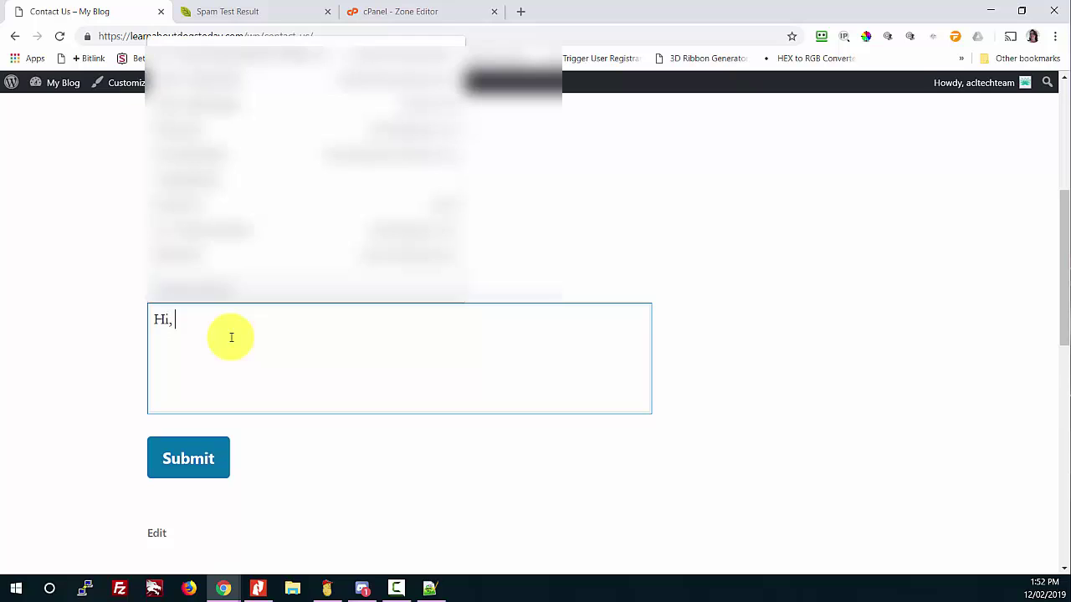
text(I'd like some information on y)
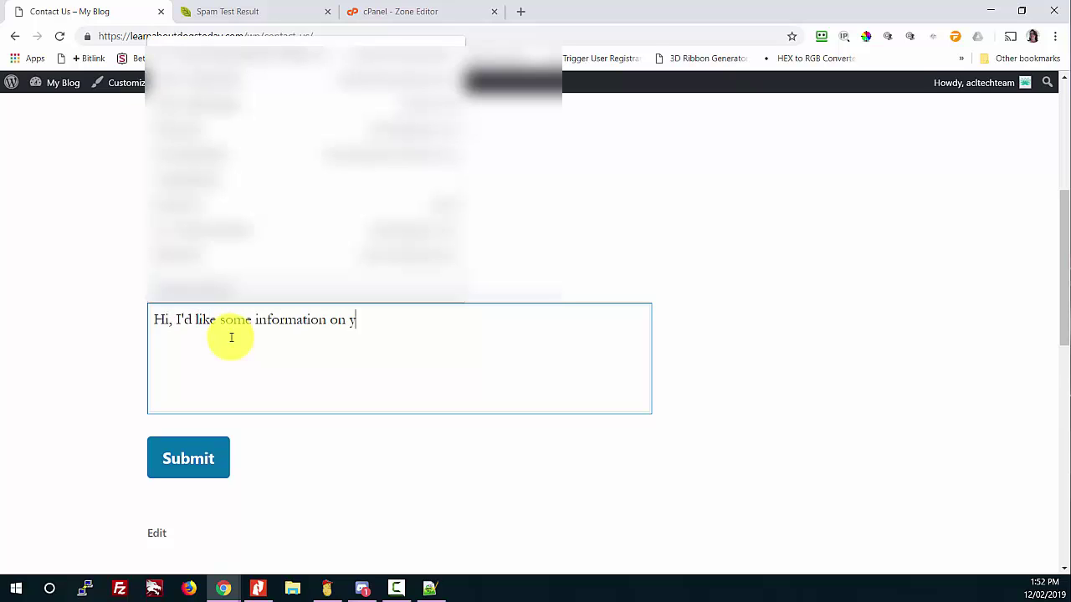
text(our products and s)
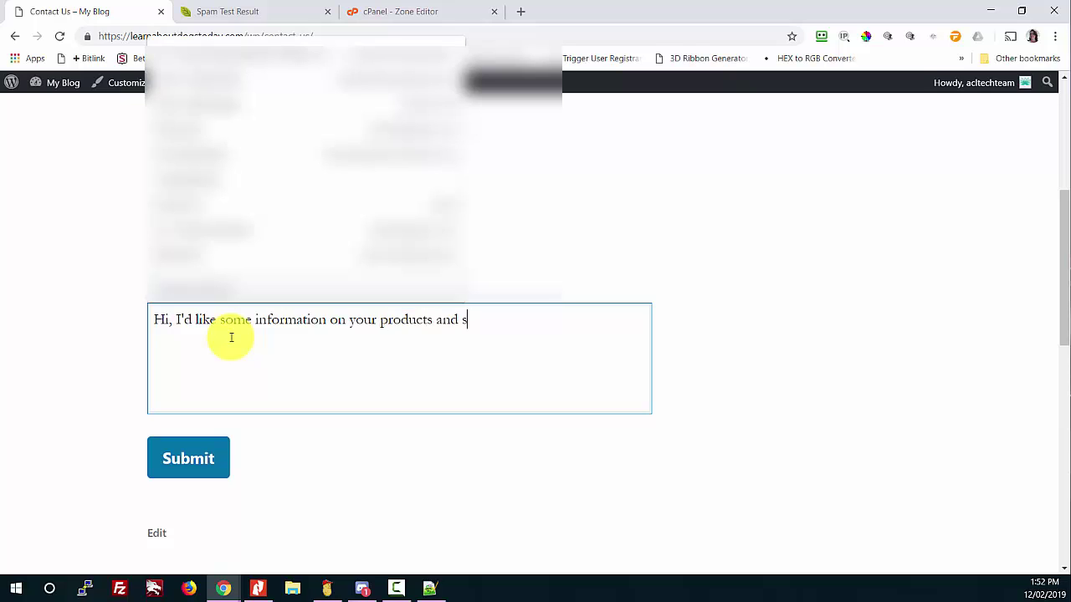
text(ervices please.  )
text(Thanks.)
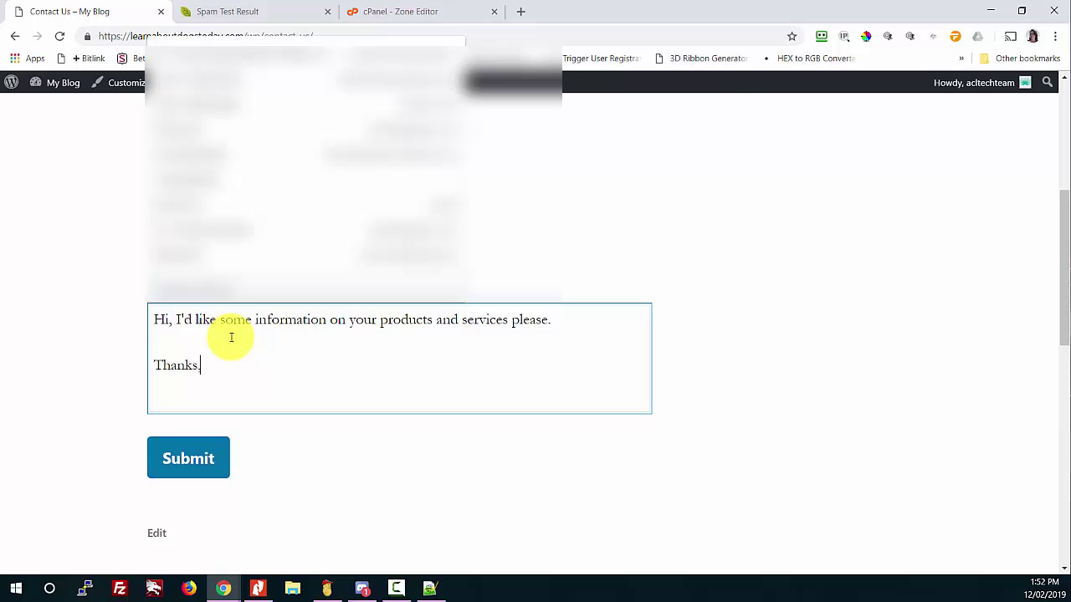
click(238, 443)
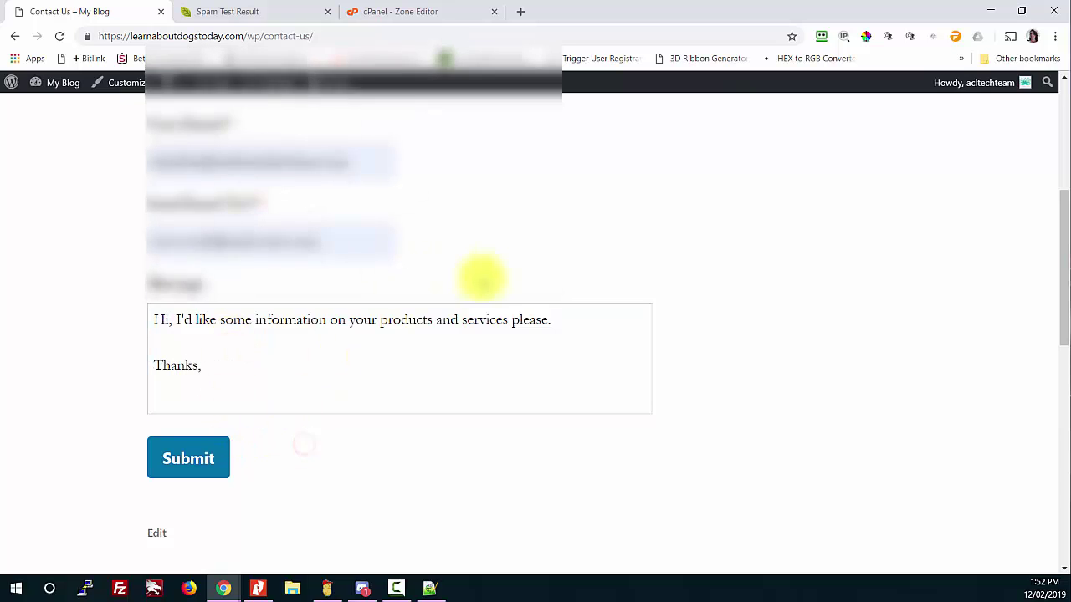
scroll(447, 227, up, 3)
scroll(447, 227, down, 3)
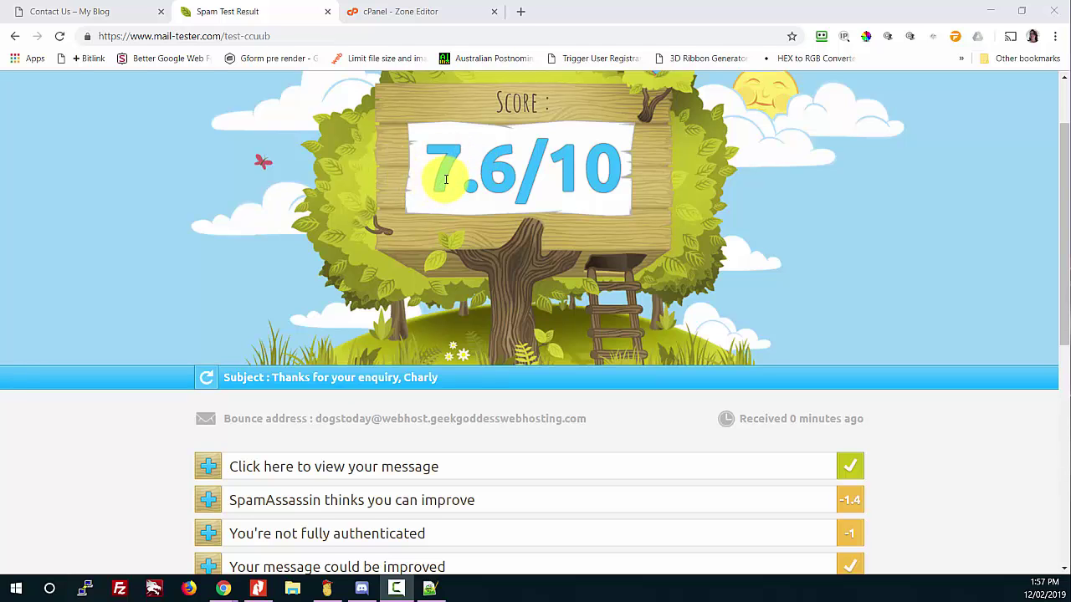
Step: Look over the 7.6/10 results and expand the SpamAssassin -1.4 rule breakdown
scroll(446, 180, down, 1)
scroll(446, 180, up, 1)
scroll(444, 181, down, 2)
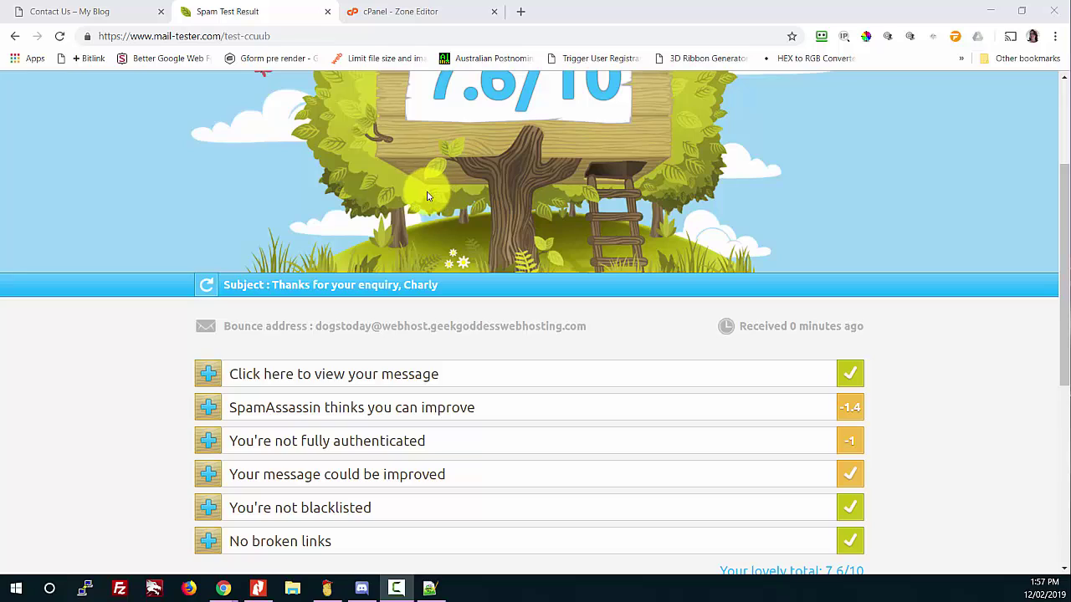
scroll(427, 197, up, 1)
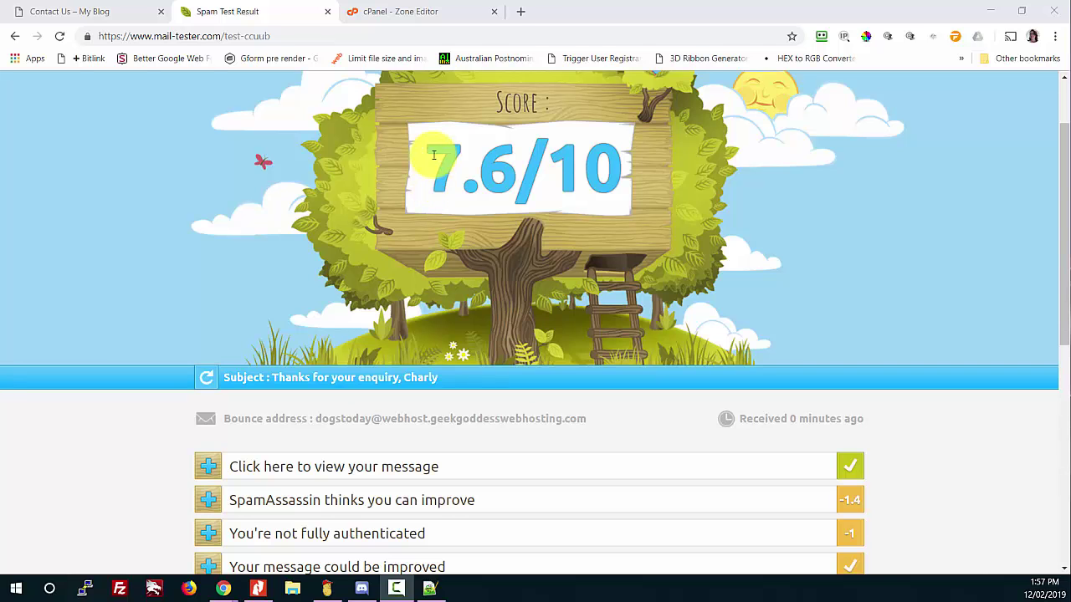
scroll(430, 124, up, 1)
scroll(430, 124, down, 2)
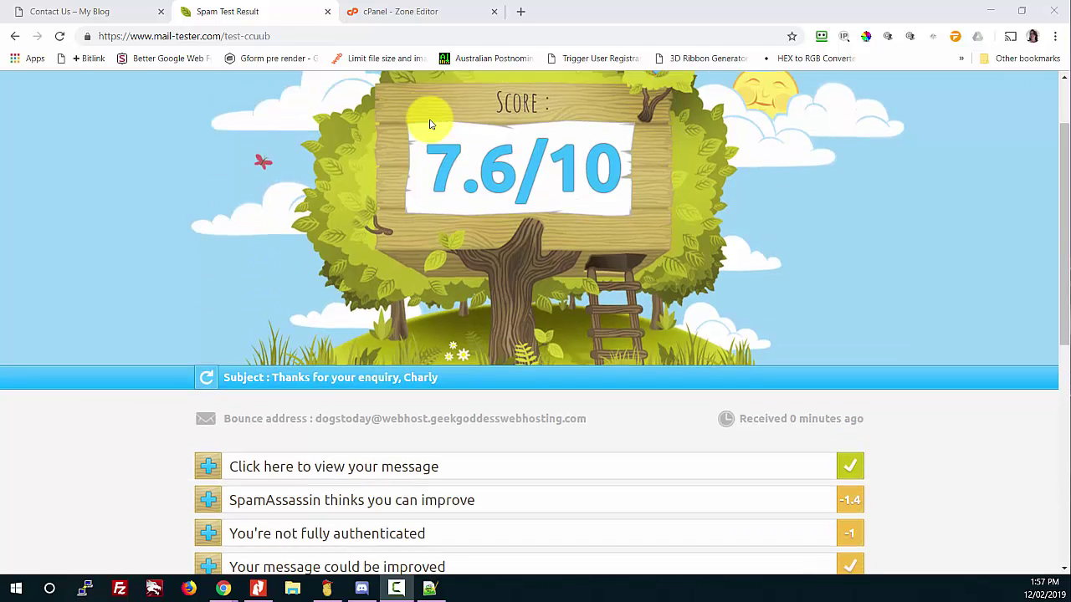
scroll(366, 392, down, 1)
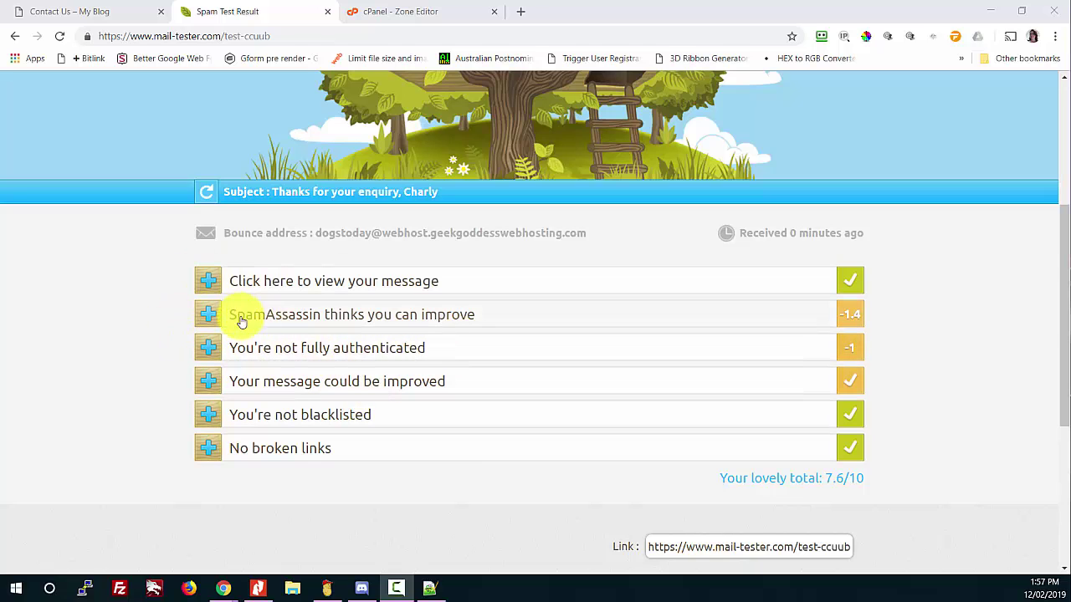
click(480, 312)
scroll(311, 339, down, 3)
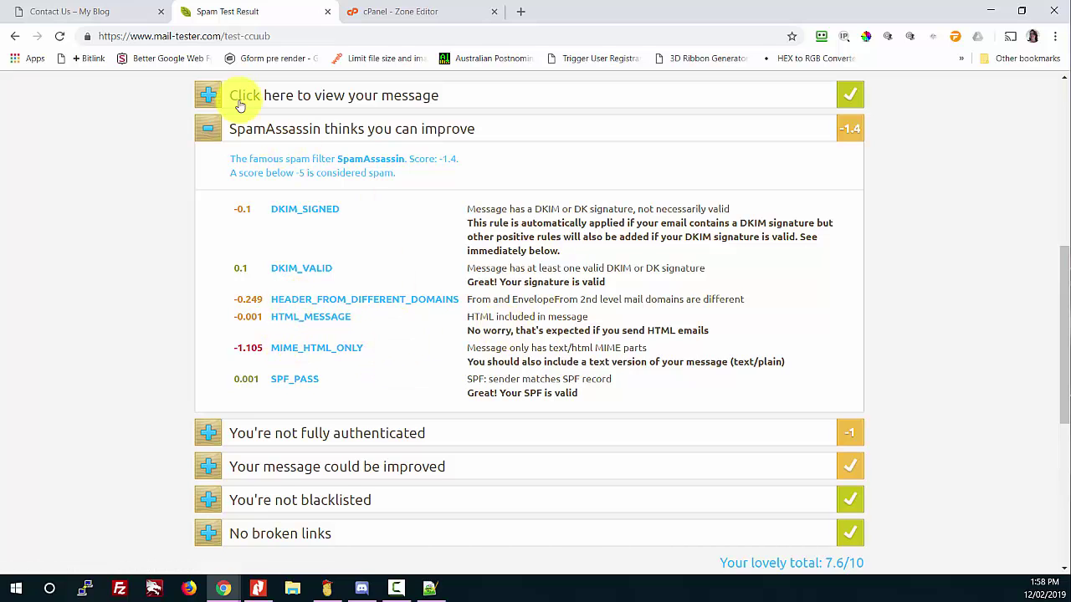
Step: Collapse SpamAssassin, expand the authentication section, and check then close the SPF record details
click(209, 129)
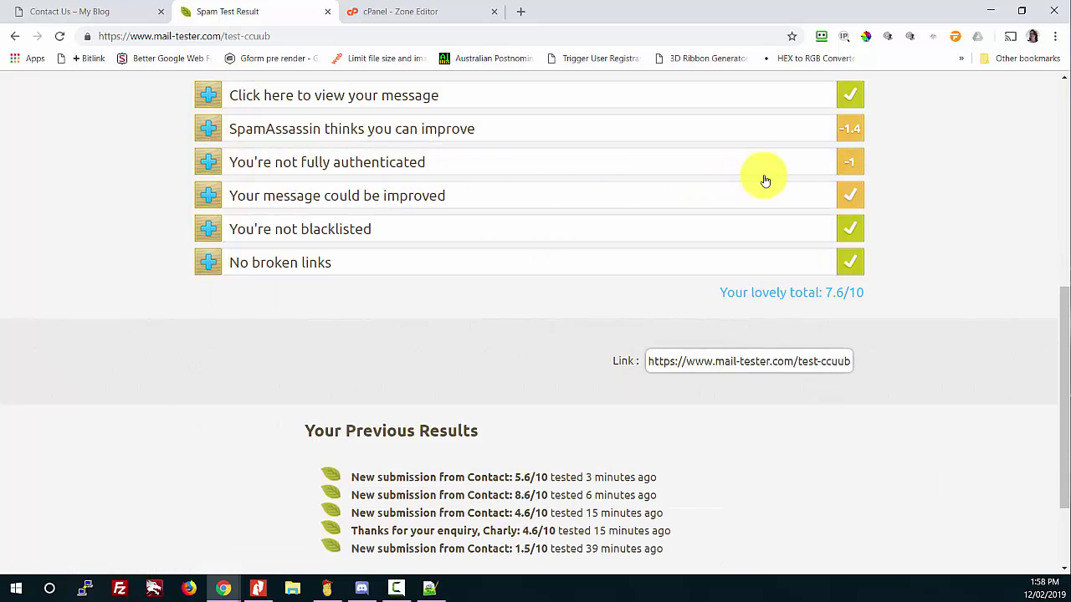
drag(282, 163, 294, 163)
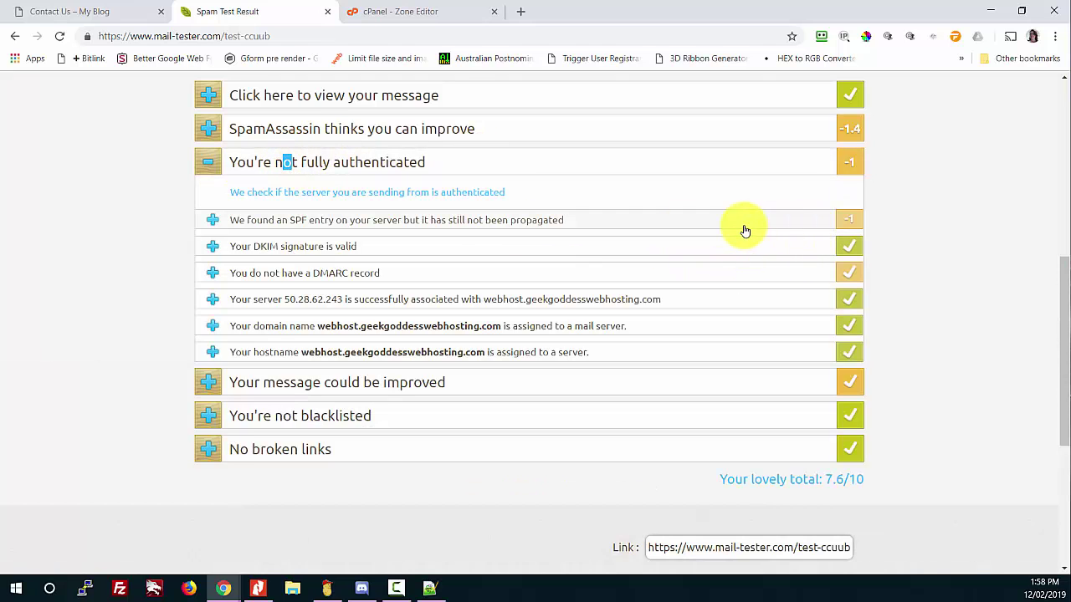
click(427, 226)
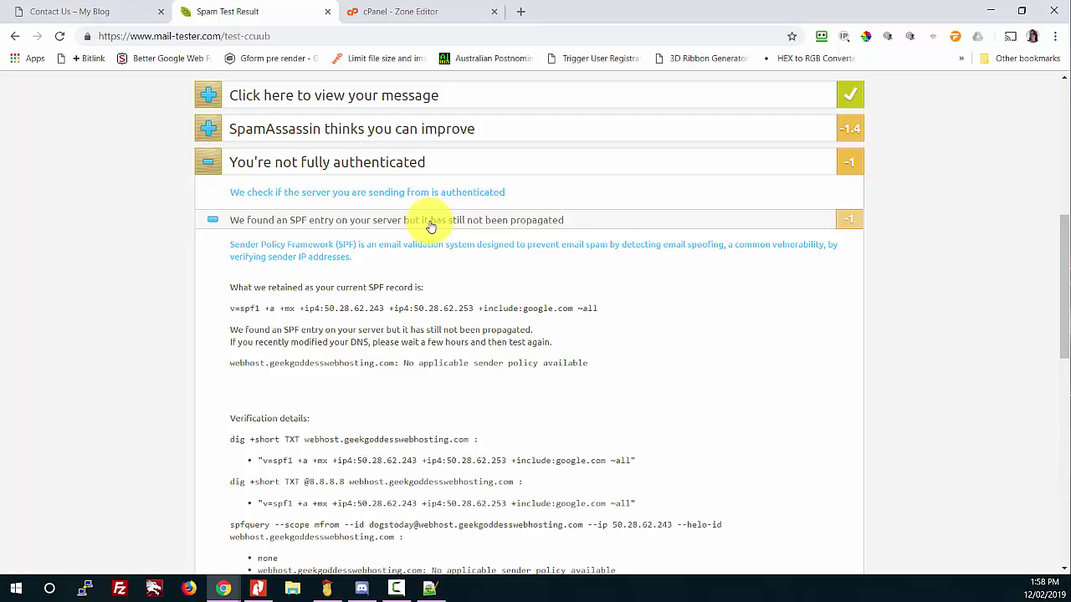
click(432, 225)
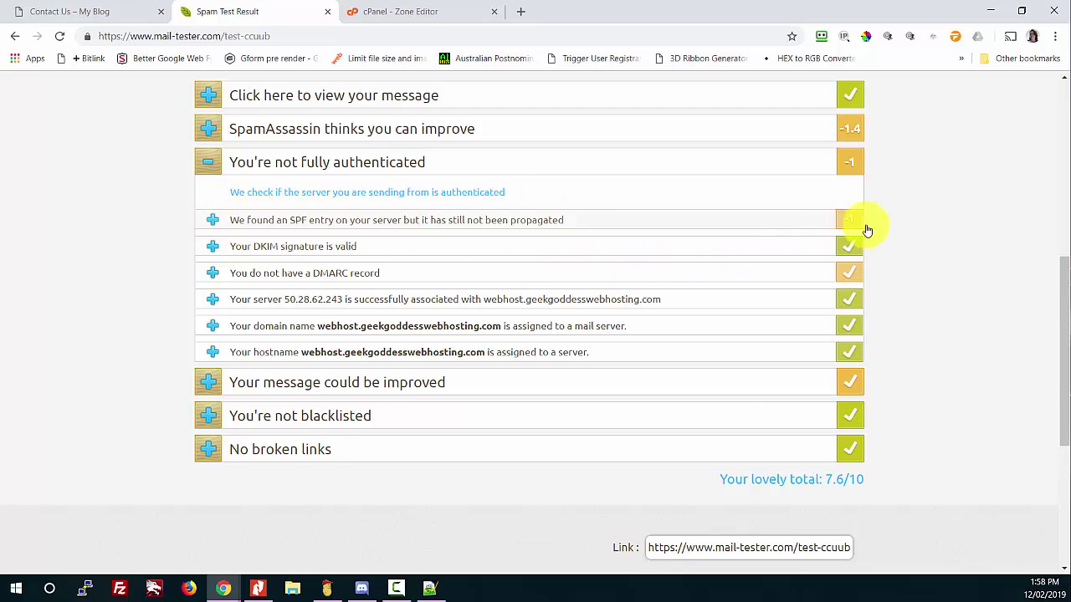
Step: Collapse the authentication section and return to the top 7.6/10 score
scroll(883, 225, up, 1)
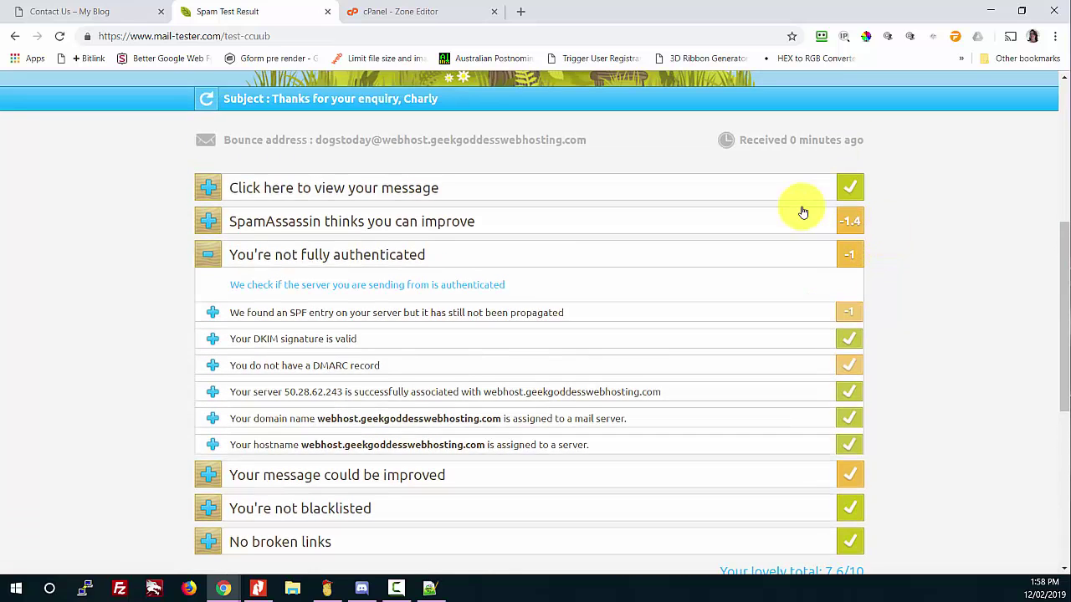
scroll(794, 293, down, 1)
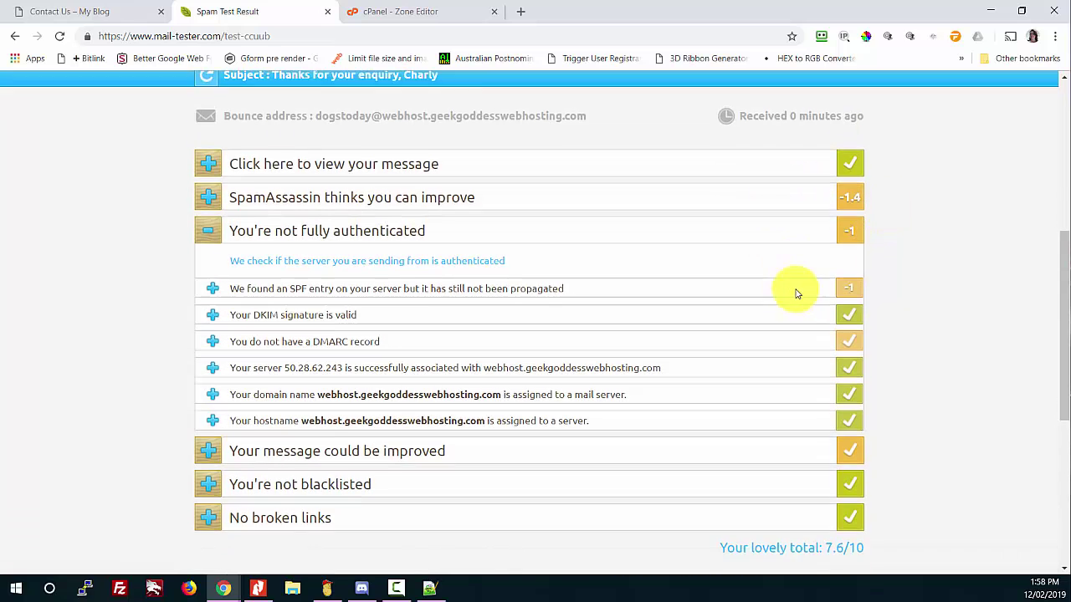
scroll(753, 276, up, 3)
scroll(544, 209, up, 2)
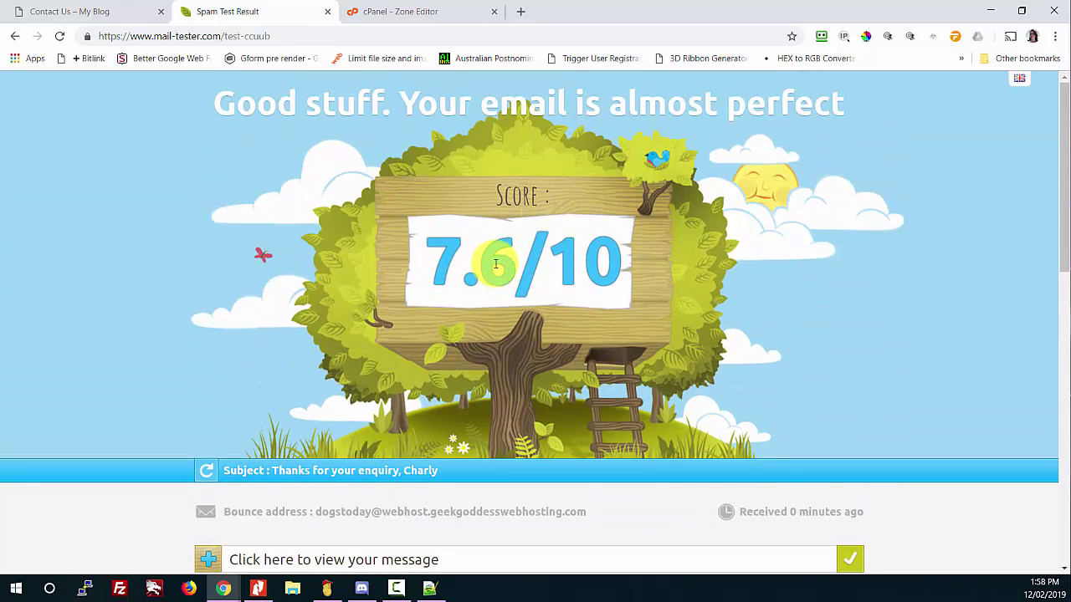
scroll(497, 264, down, 1)
scroll(496, 265, down, 2)
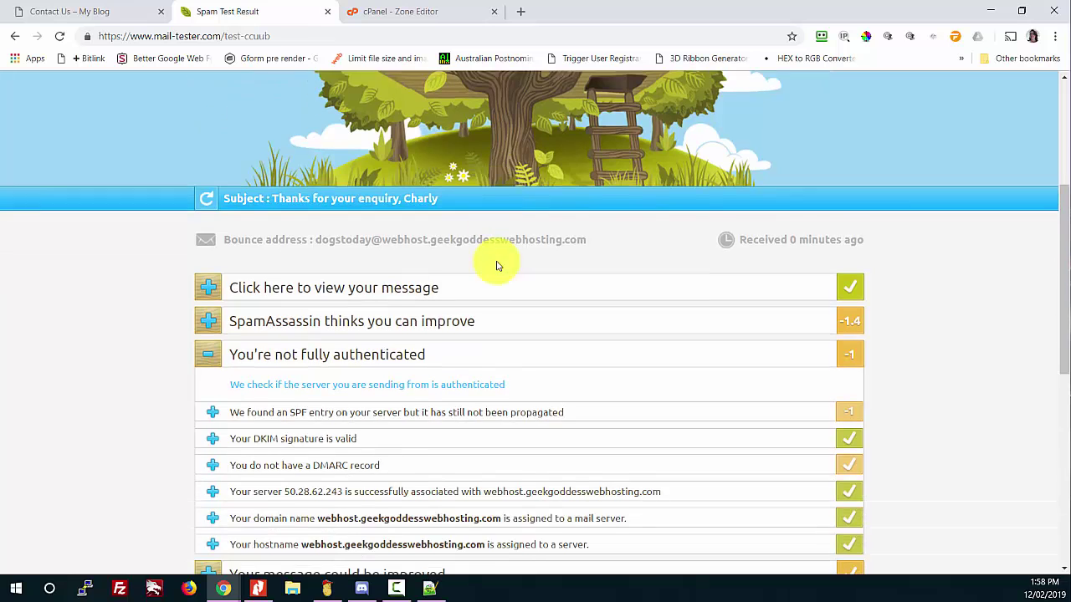
scroll(496, 264, down, 2)
scroll(497, 263, up, 2)
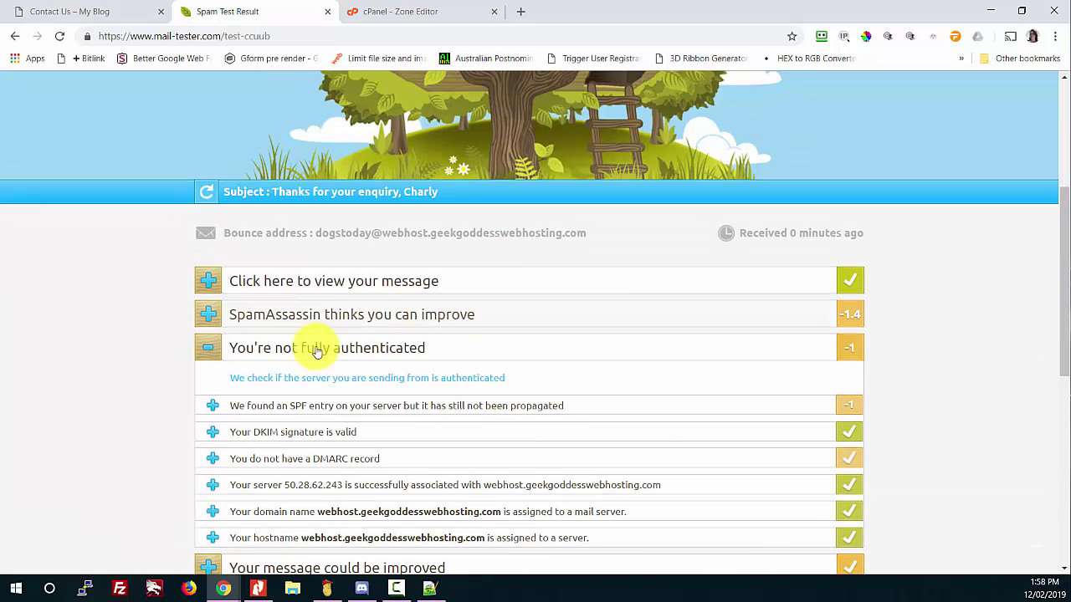
click(210, 353)
scroll(554, 304, up, 2)
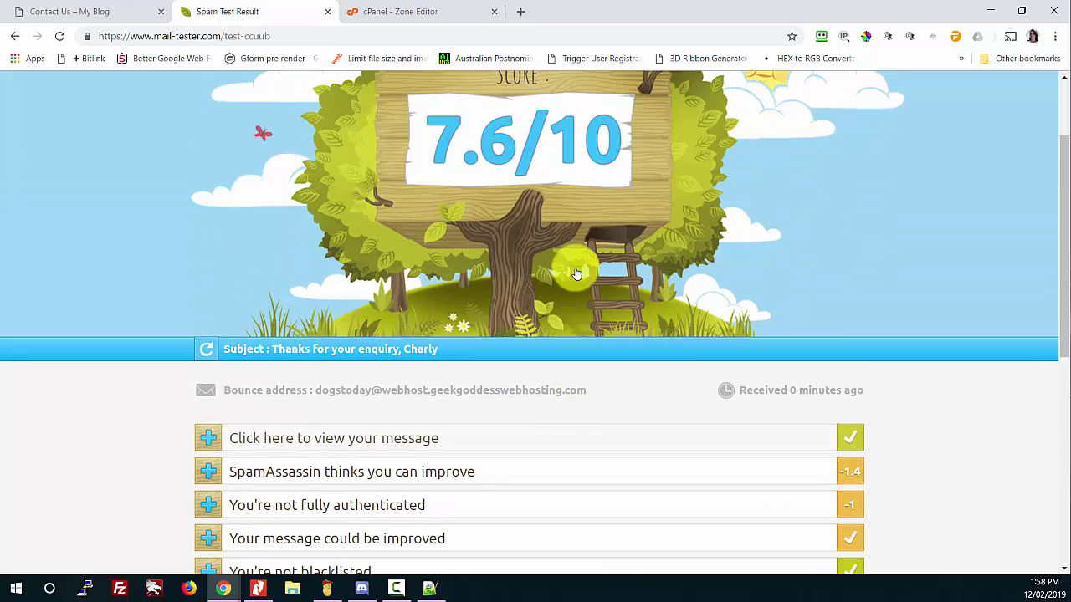
scroll(664, 267, up, 1)
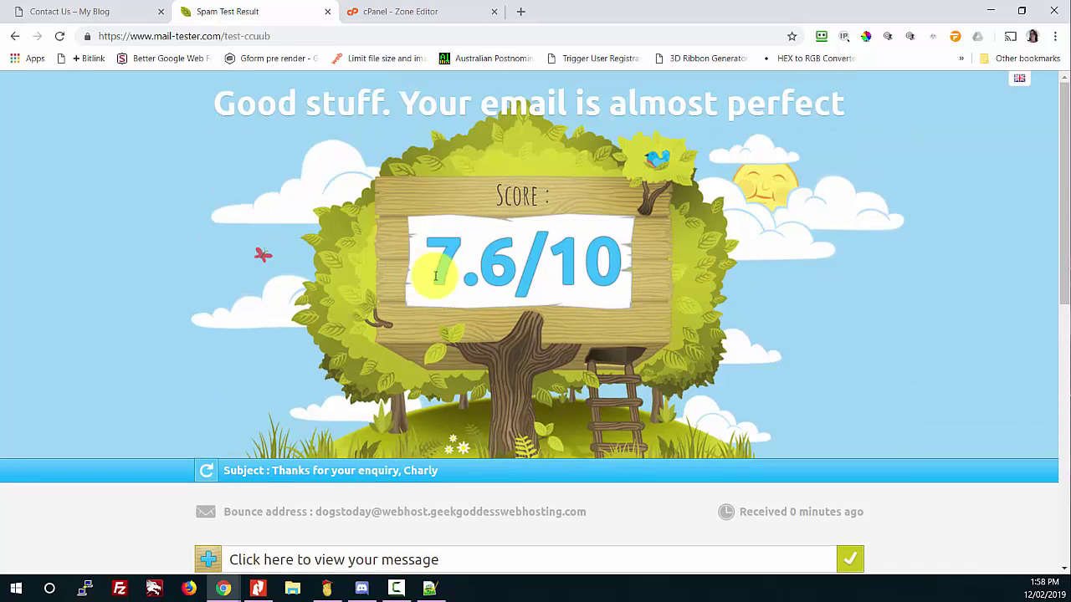